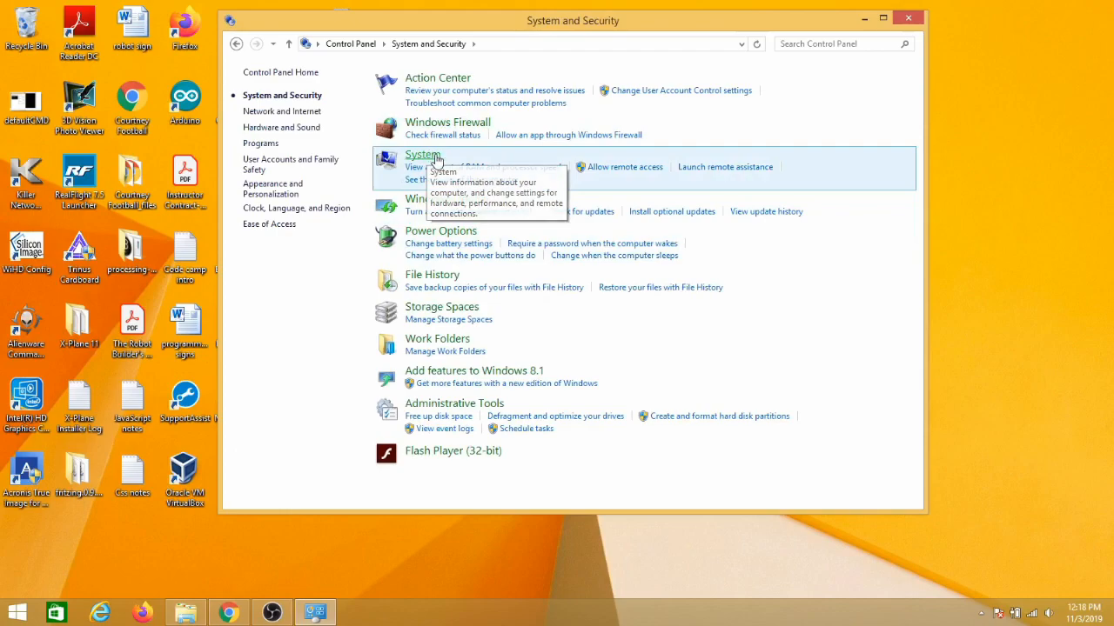
Open the computer's basic System information to check the system type, and close it when done
click(430, 157)
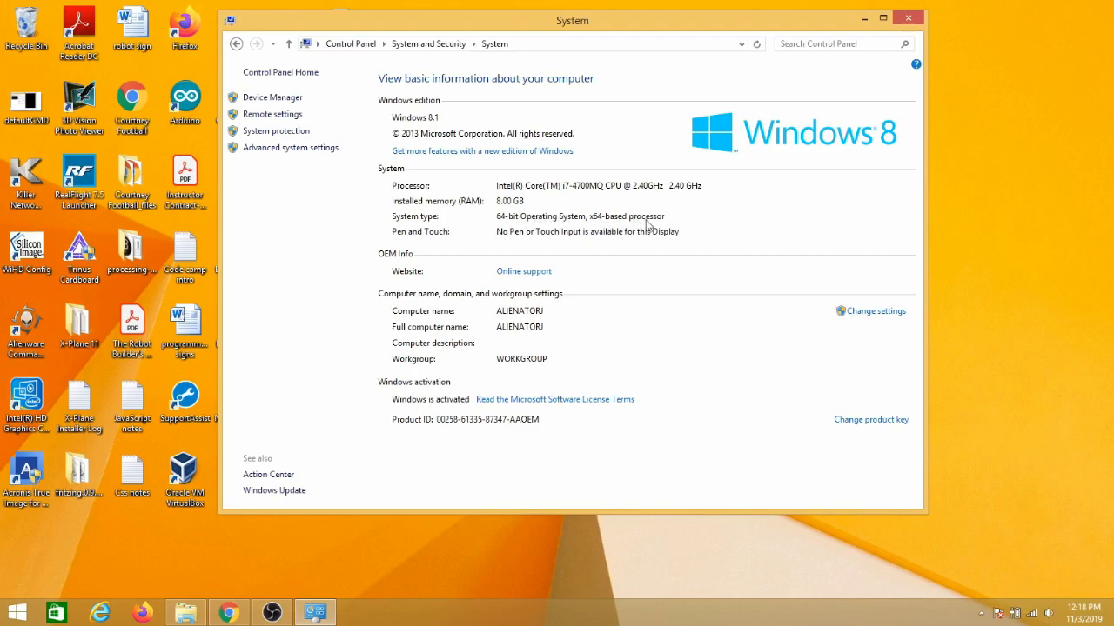
click(907, 17)
right_click(13, 614)
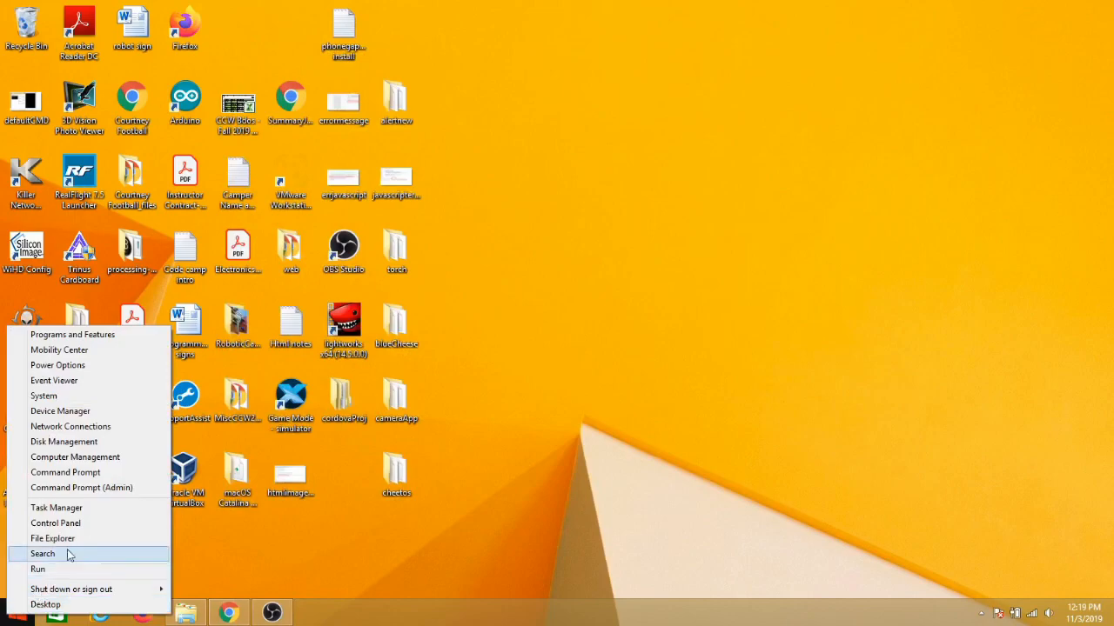
click(45, 395)
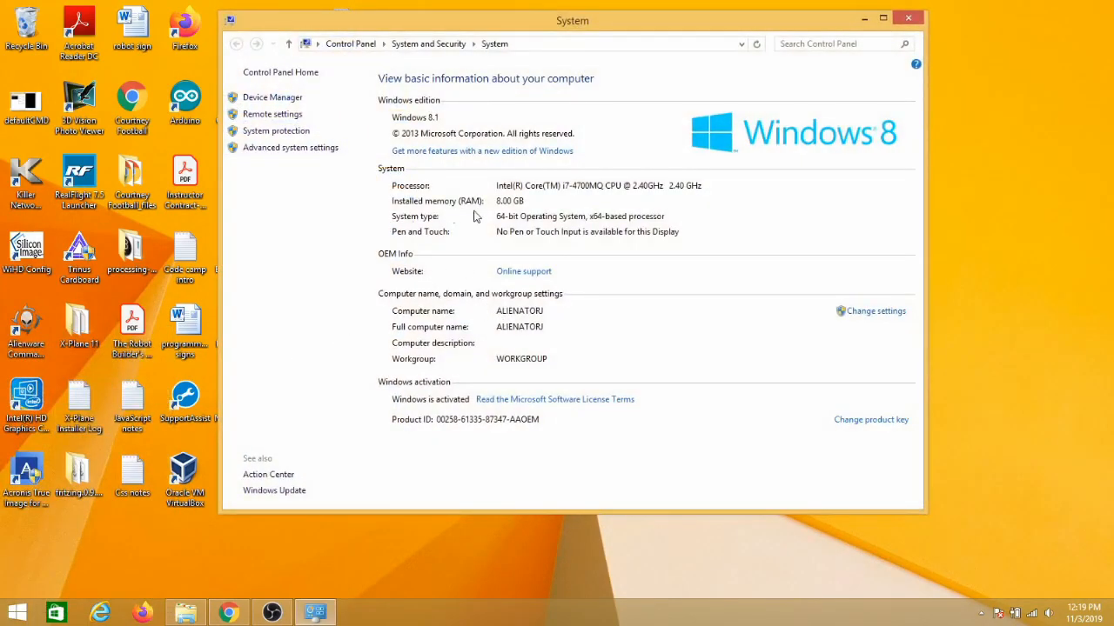
click(909, 19)
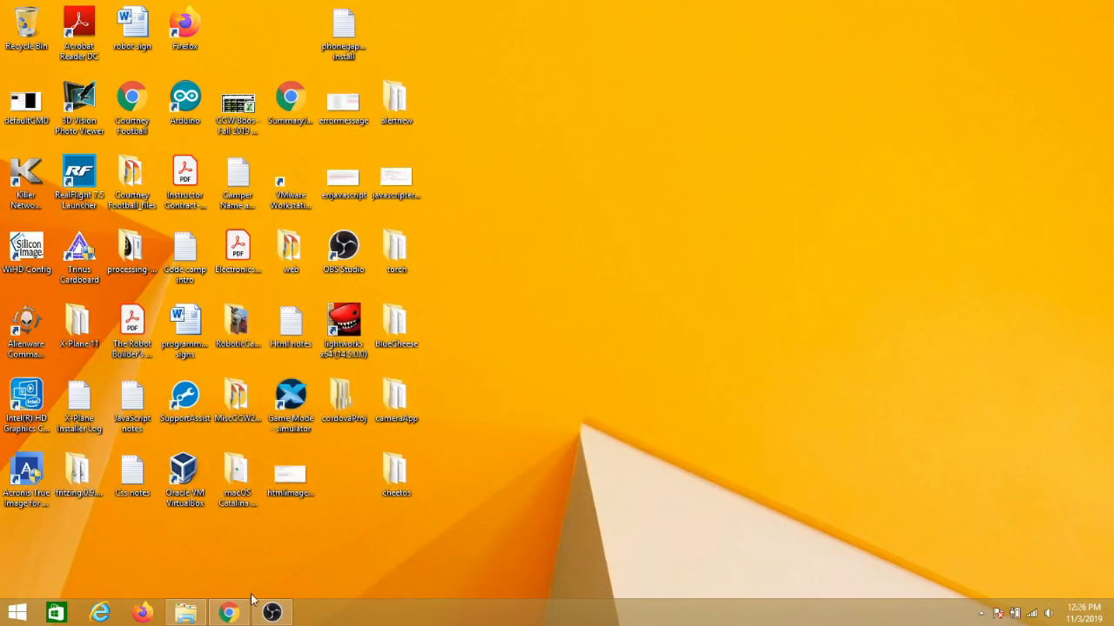
Switch to Chrome and download the 64-bit Windows Installer (.msi) of Node.js 12.13.0 LTS
click(228, 613)
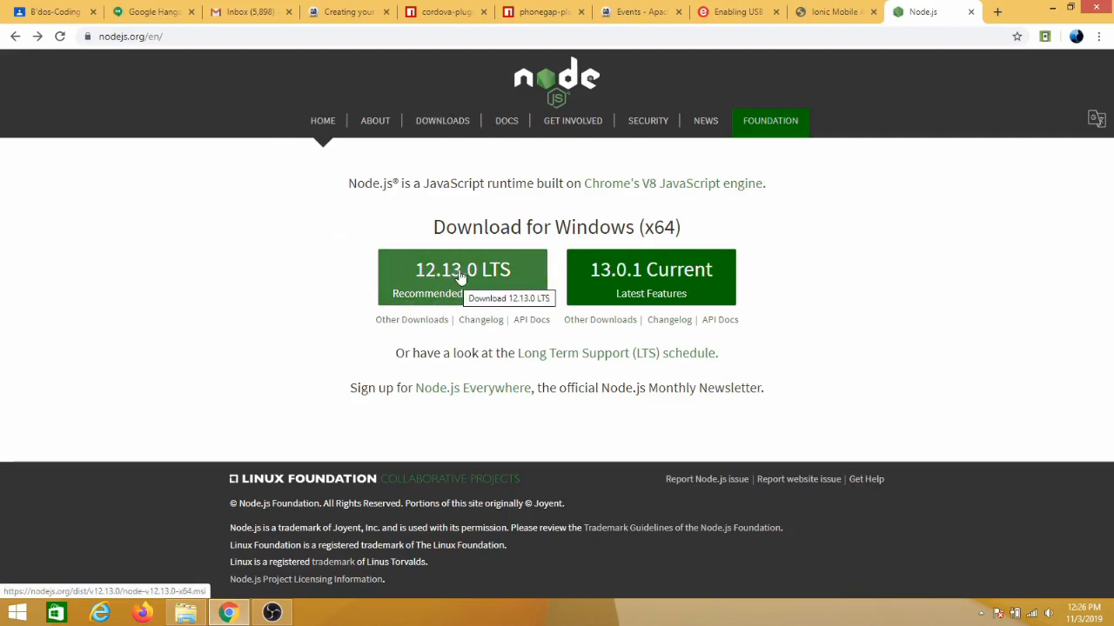
click(416, 320)
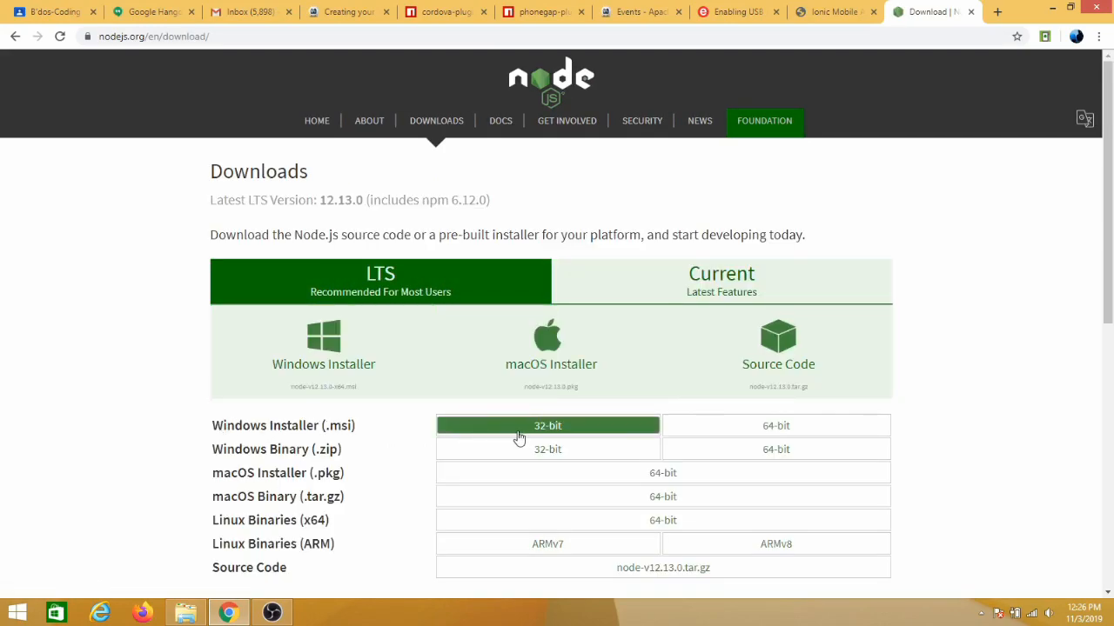
click(746, 433)
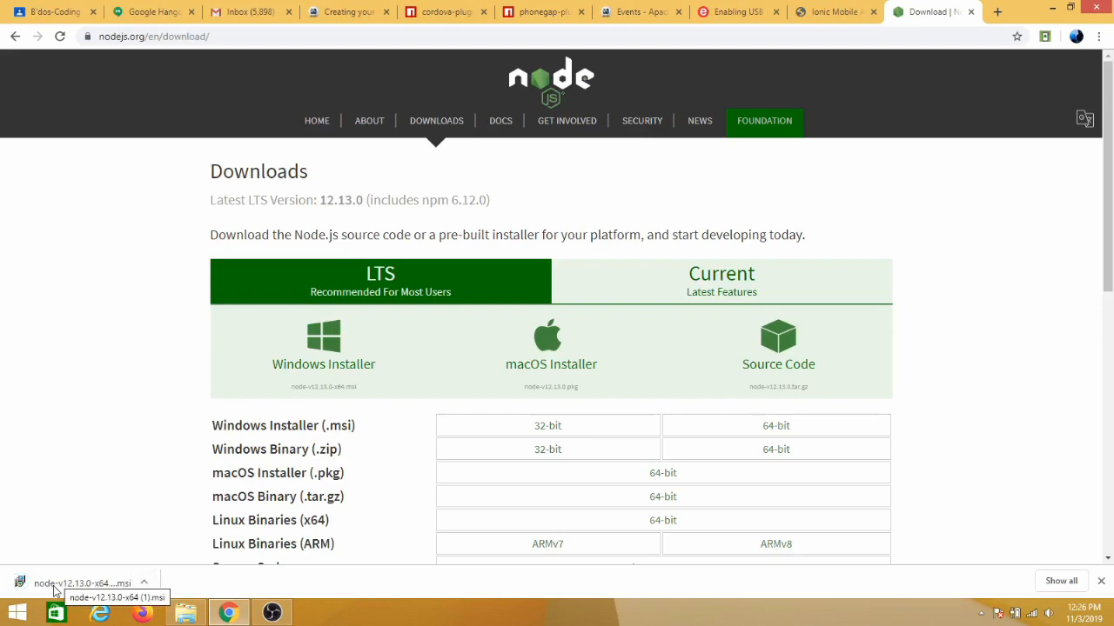
click(54, 591)
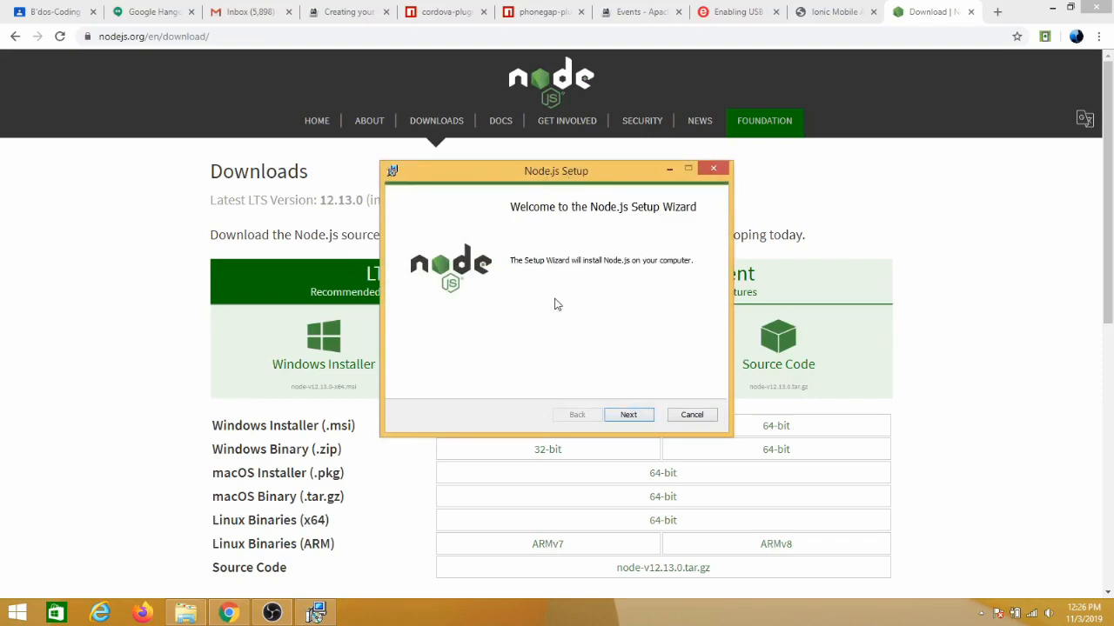
click(703, 418)
click(543, 333)
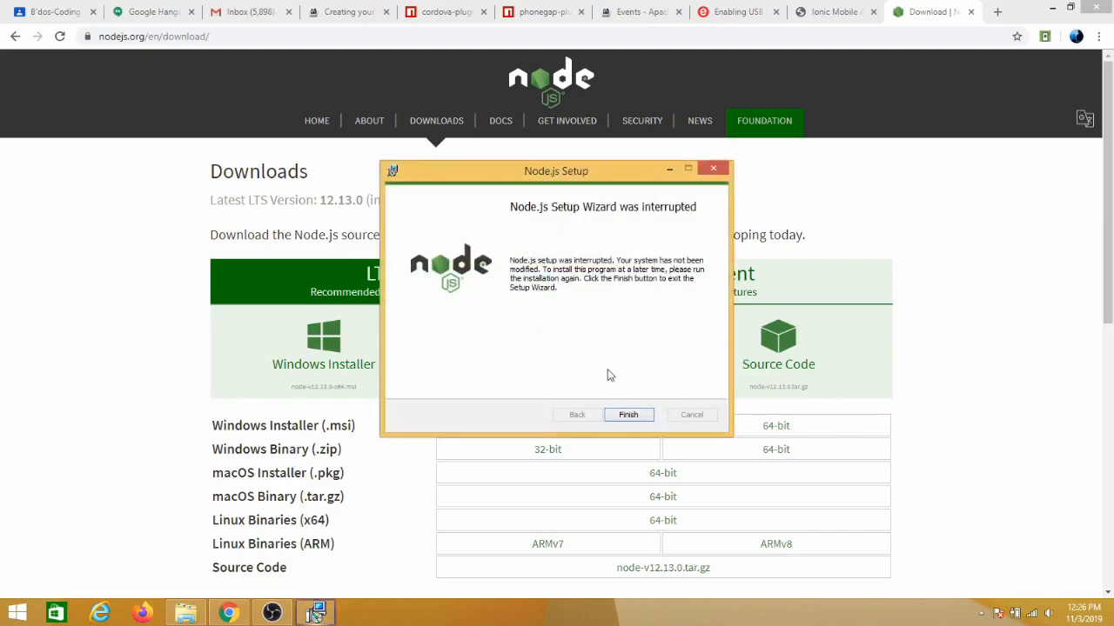
click(627, 415)
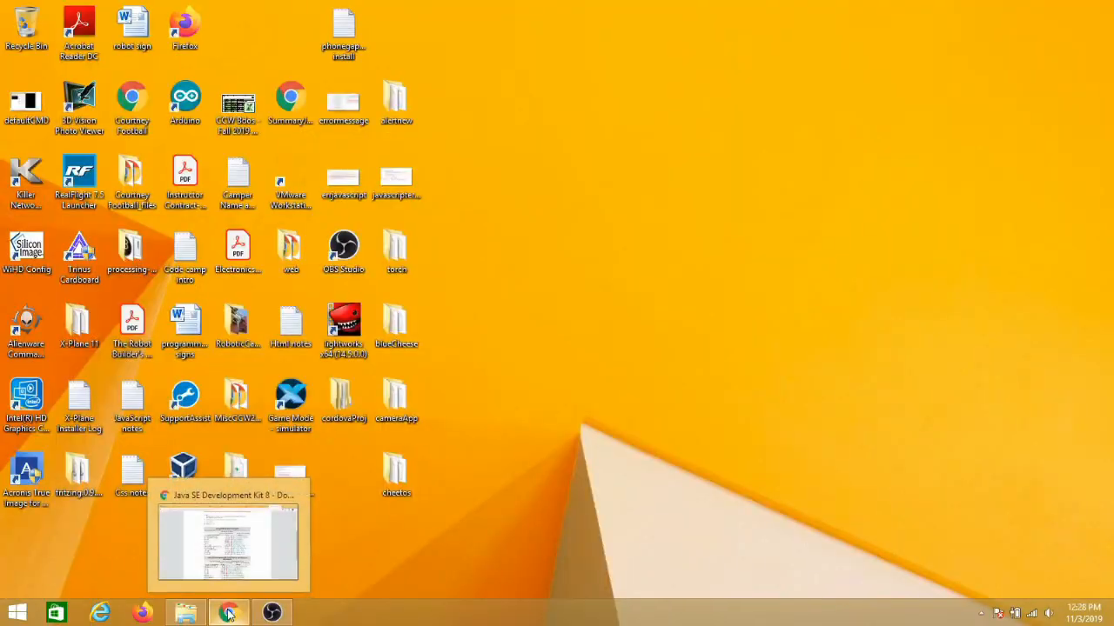
Accept the license agreement for Java SE Development Kit 8u231 and download the Windows x64 installer in Chrome
click(232, 535)
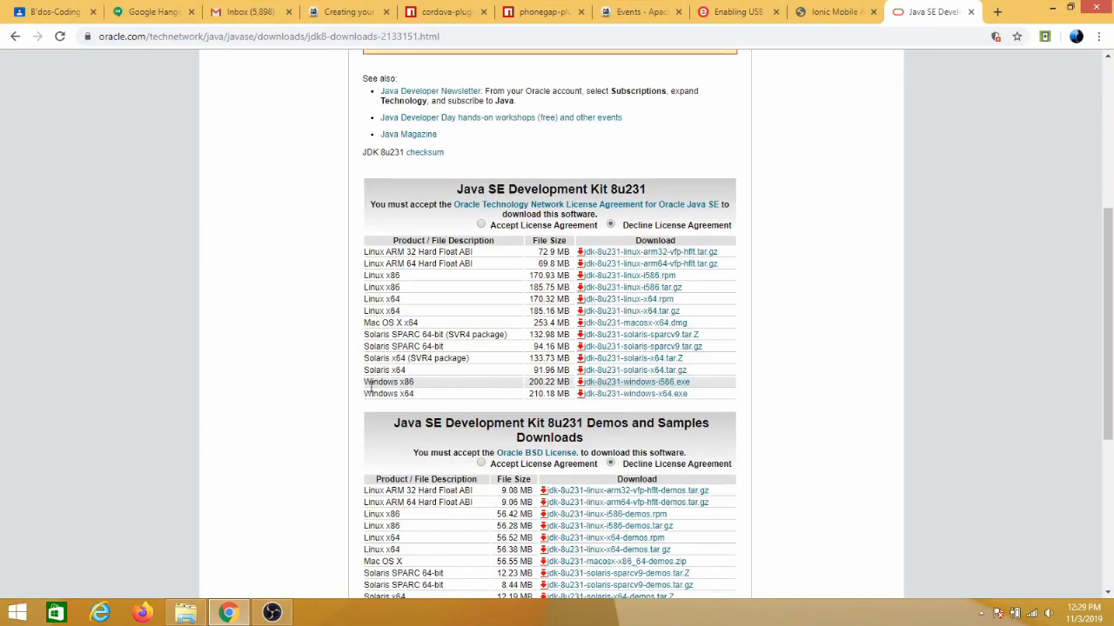
drag(406, 382, 428, 389)
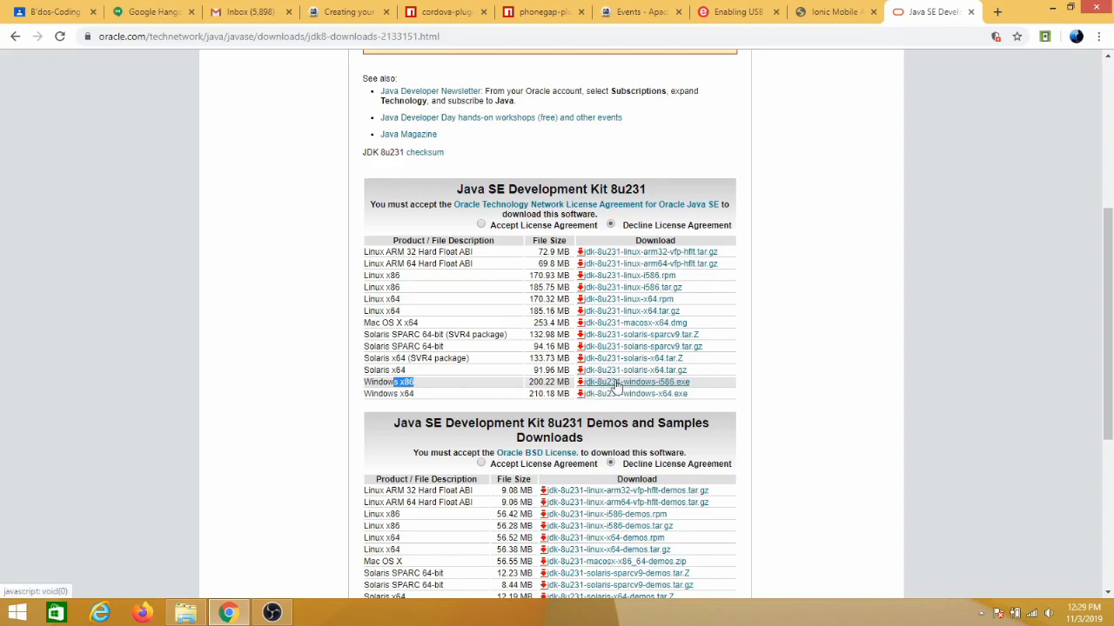
drag(394, 394, 426, 401)
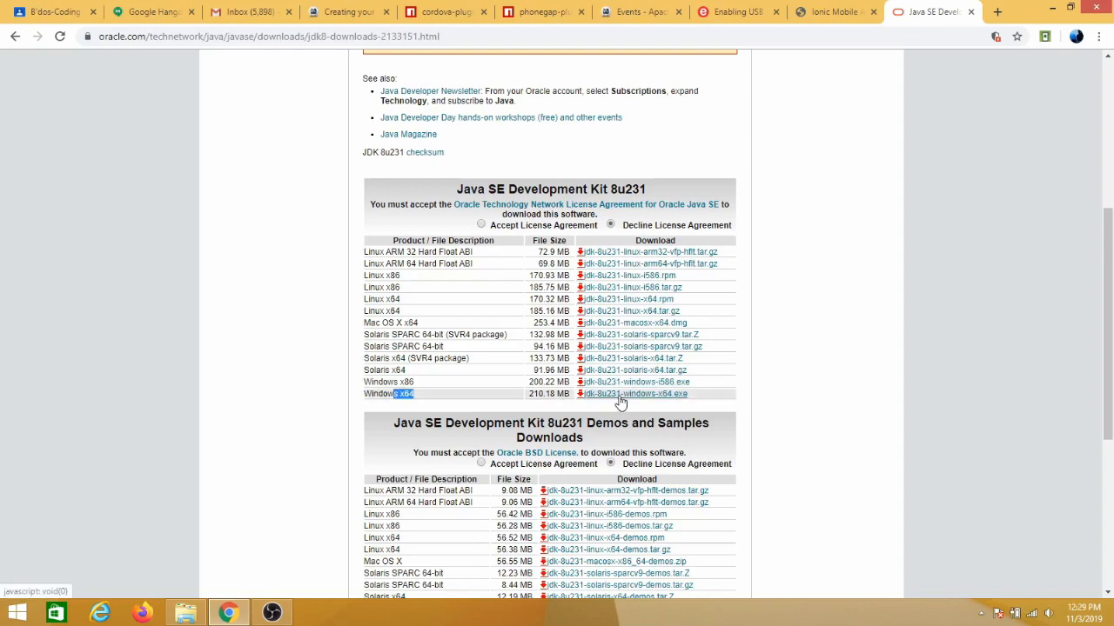
click(482, 224)
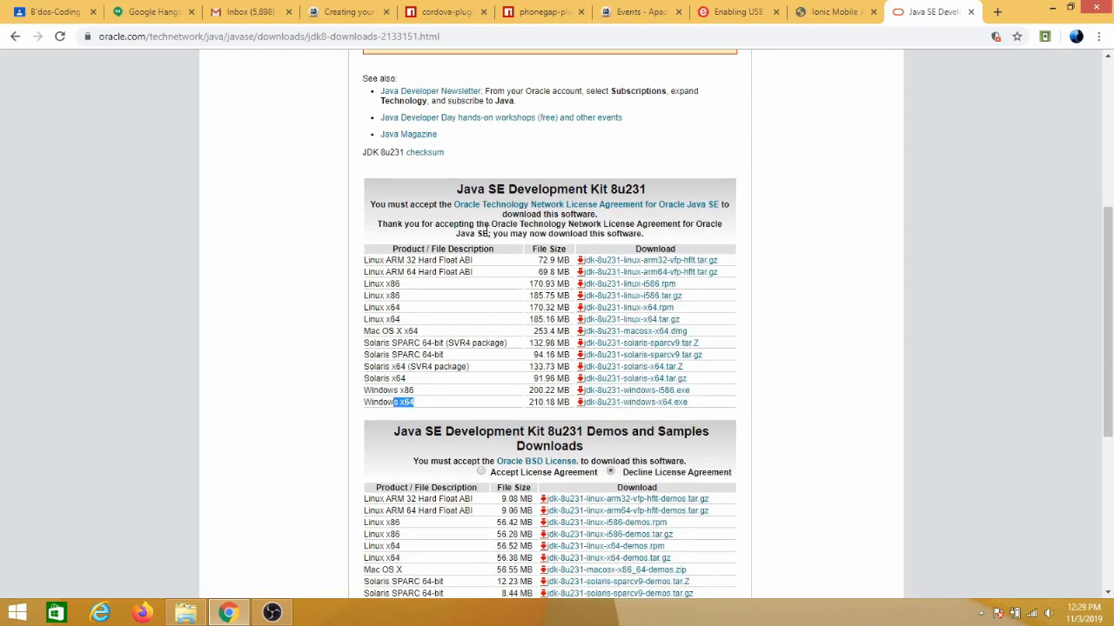
click(623, 403)
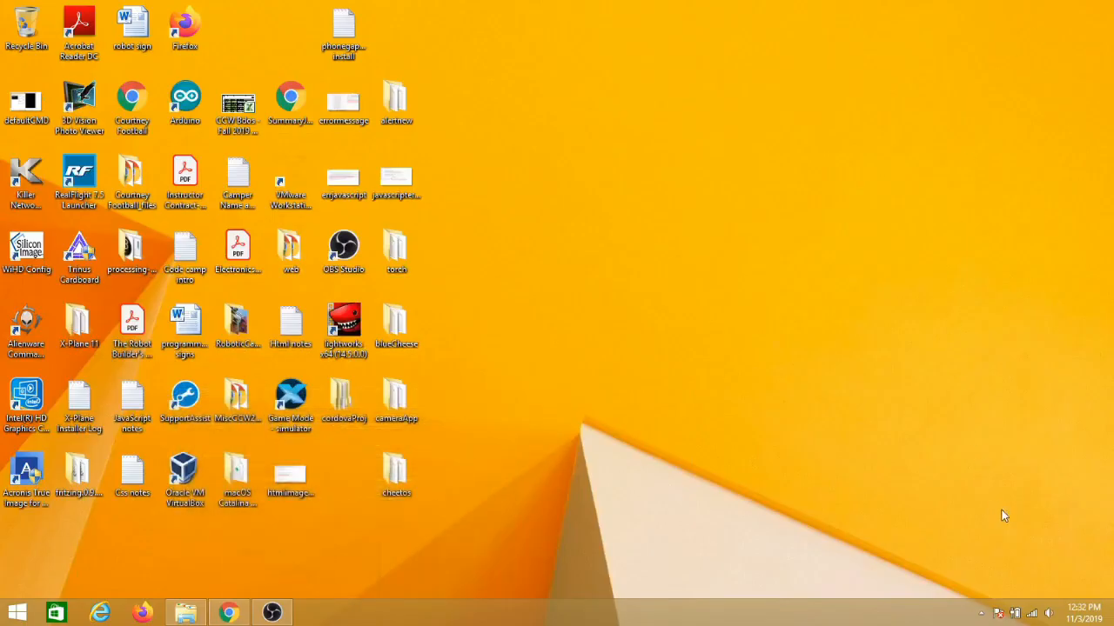
click(977, 614)
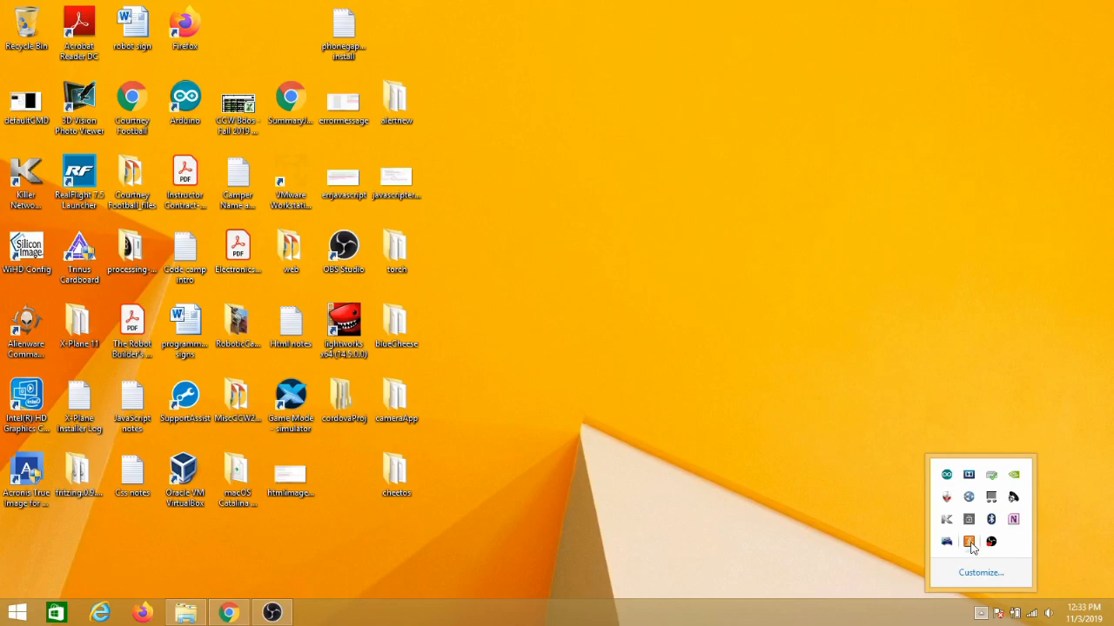
click(764, 541)
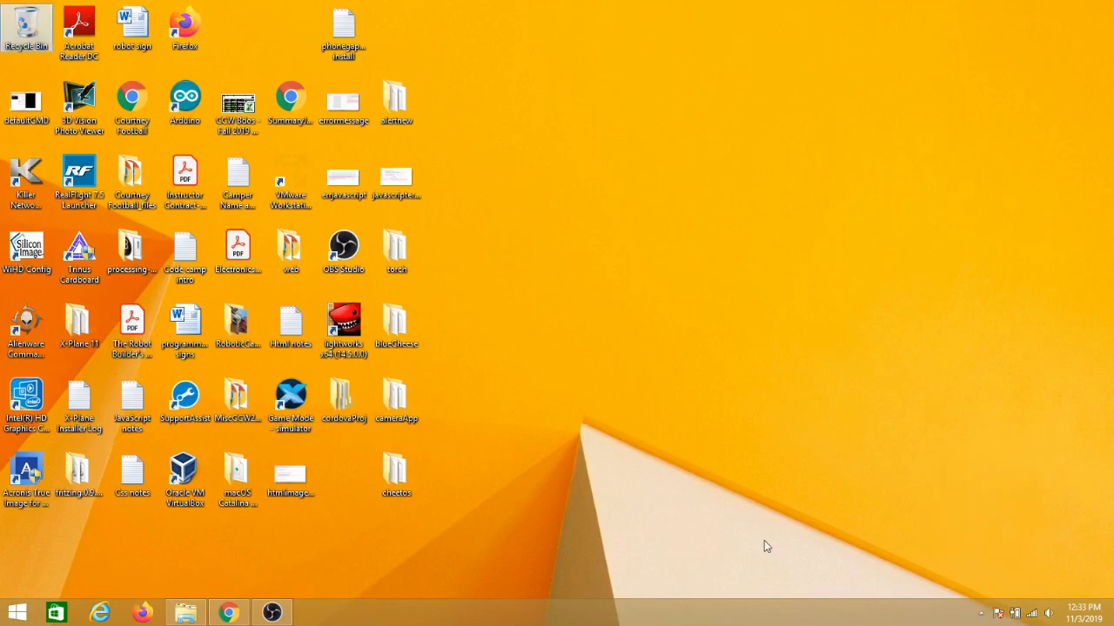
Switch to Chrome and show the table of Android Studio download packages for each platform
click(228, 614)
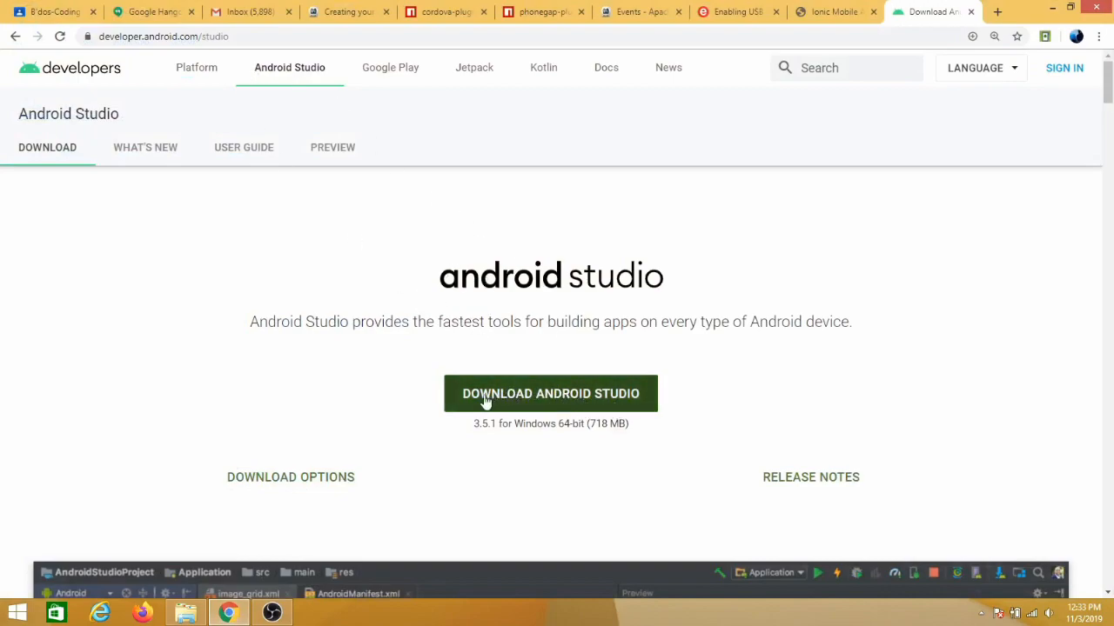
click(317, 478)
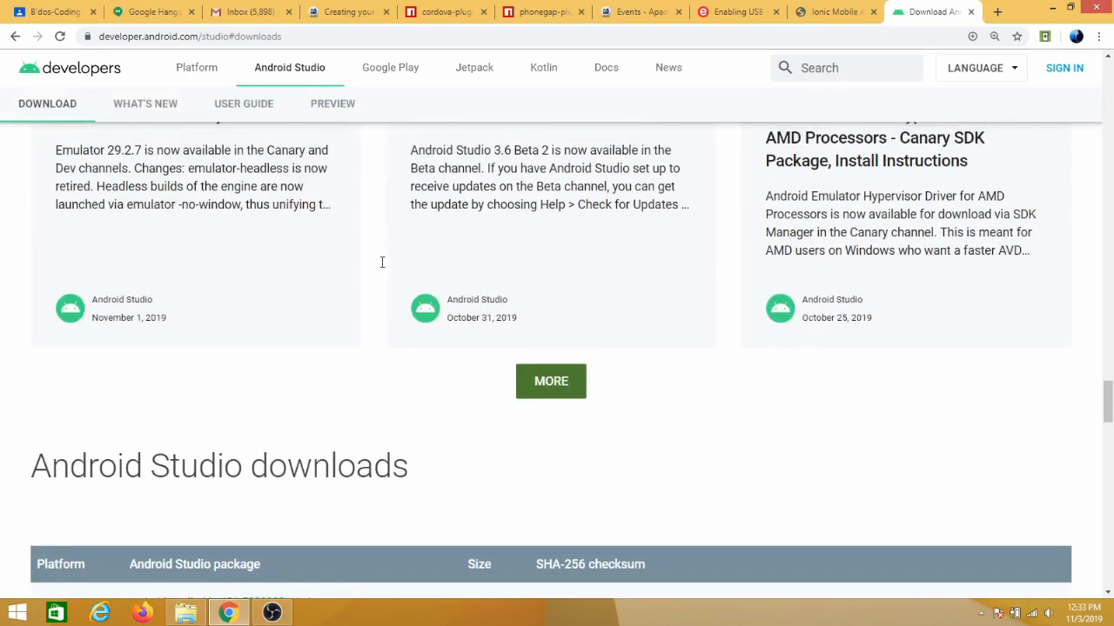
scroll(209, 409, down, 3)
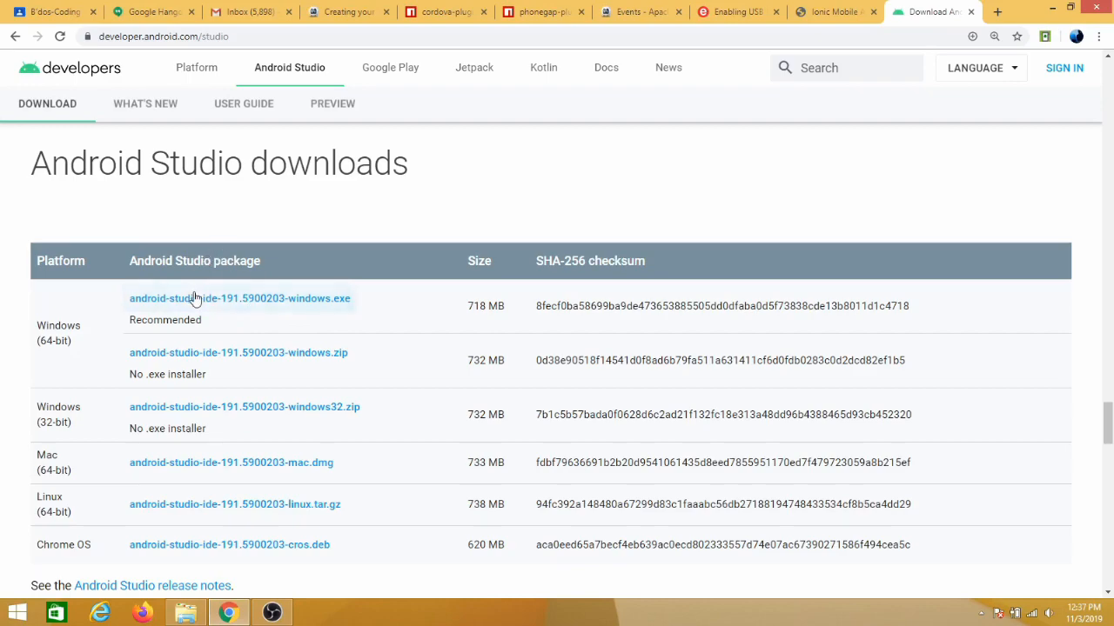
Open the Install Android Studio page of the user guide and read the Windows installation instructions for .exe and .zip downloads
click(242, 108)
click(69, 231)
scroll(433, 348, down, 4)
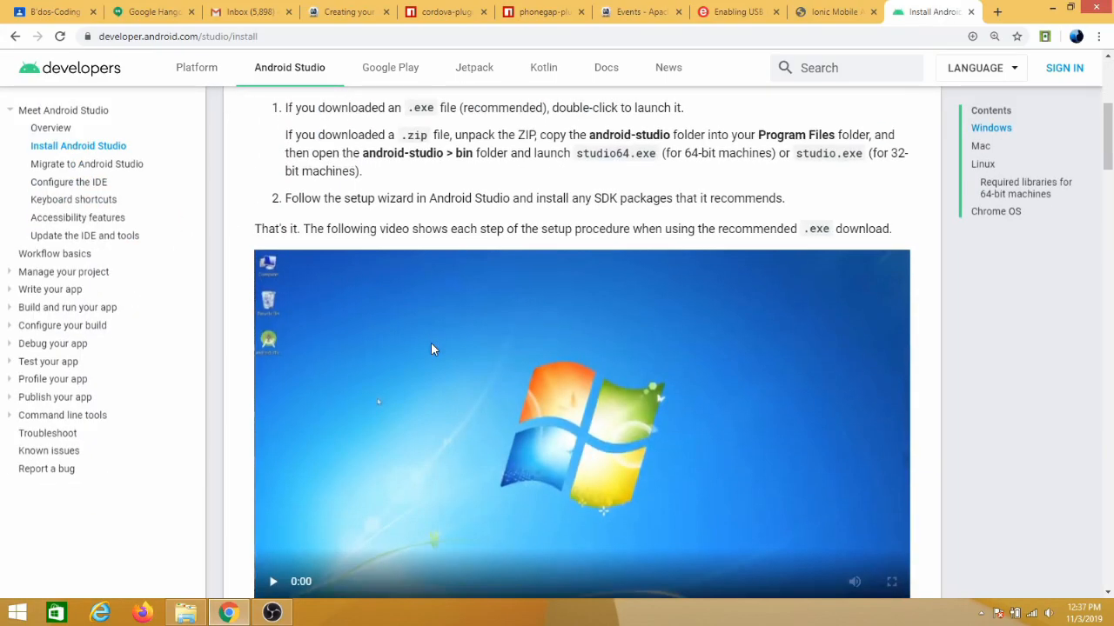
scroll(432, 349, down, 1)
scroll(417, 310, down, 2)
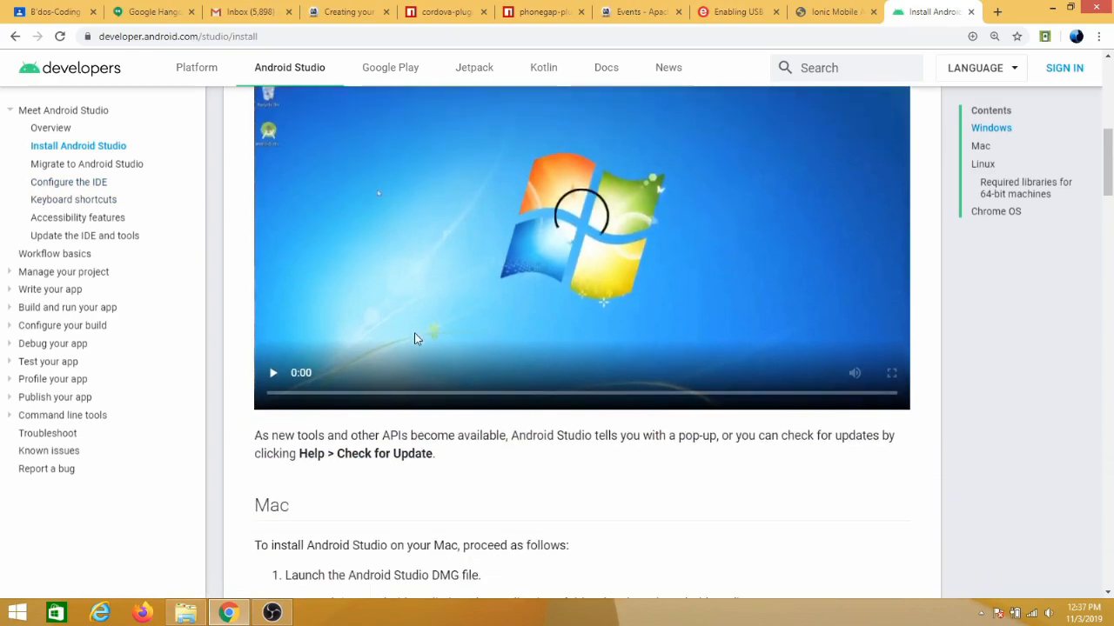
scroll(431, 357, up, 2)
scroll(463, 366, down, 1)
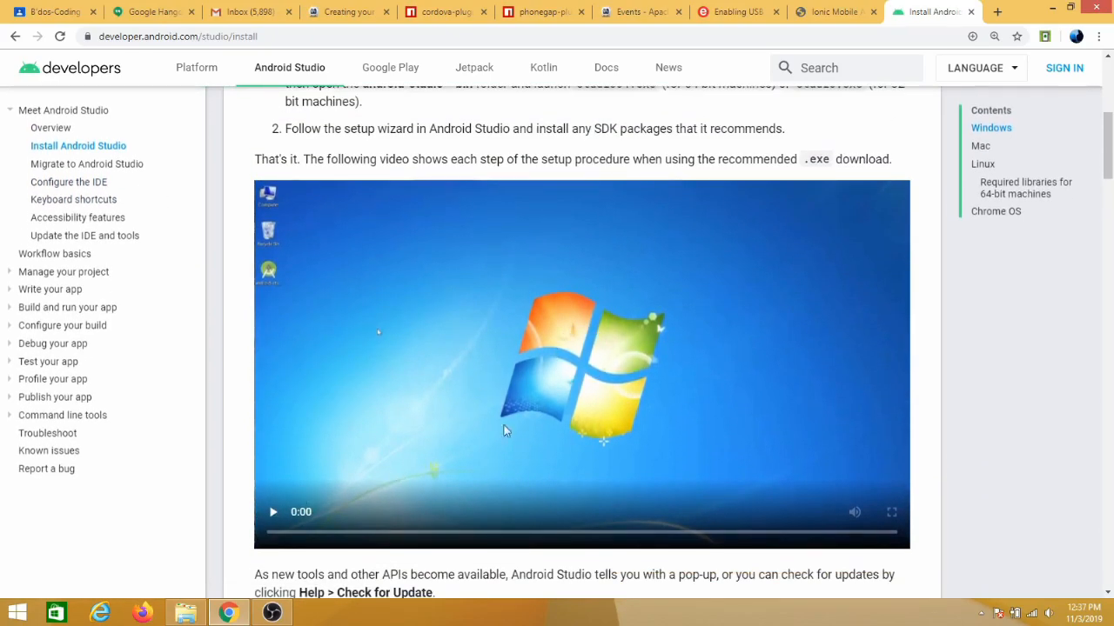
scroll(514, 416, up, 3)
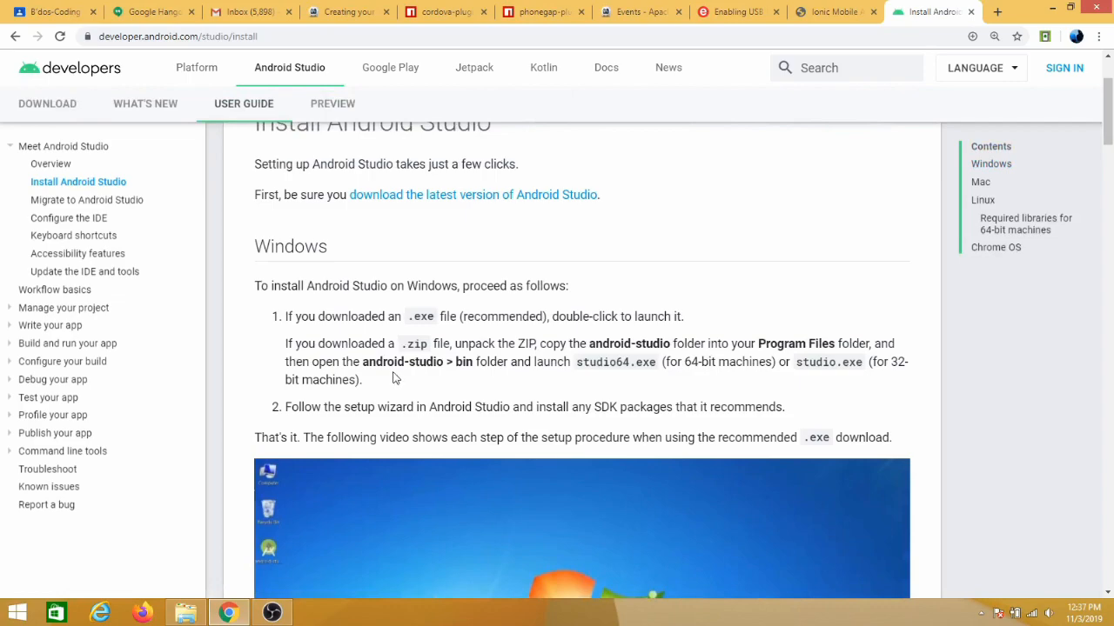
drag(287, 316, 652, 322)
click(402, 317)
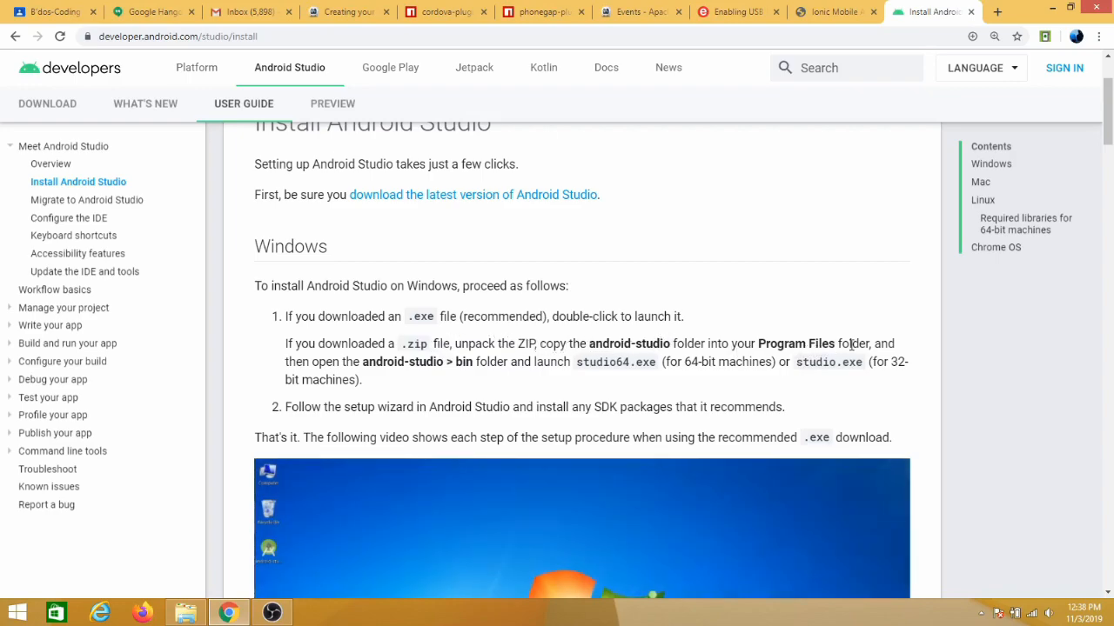
Switch to File Explorer, view the Program Files folder on Local Disk (C:), and minimize the window
click(185, 613)
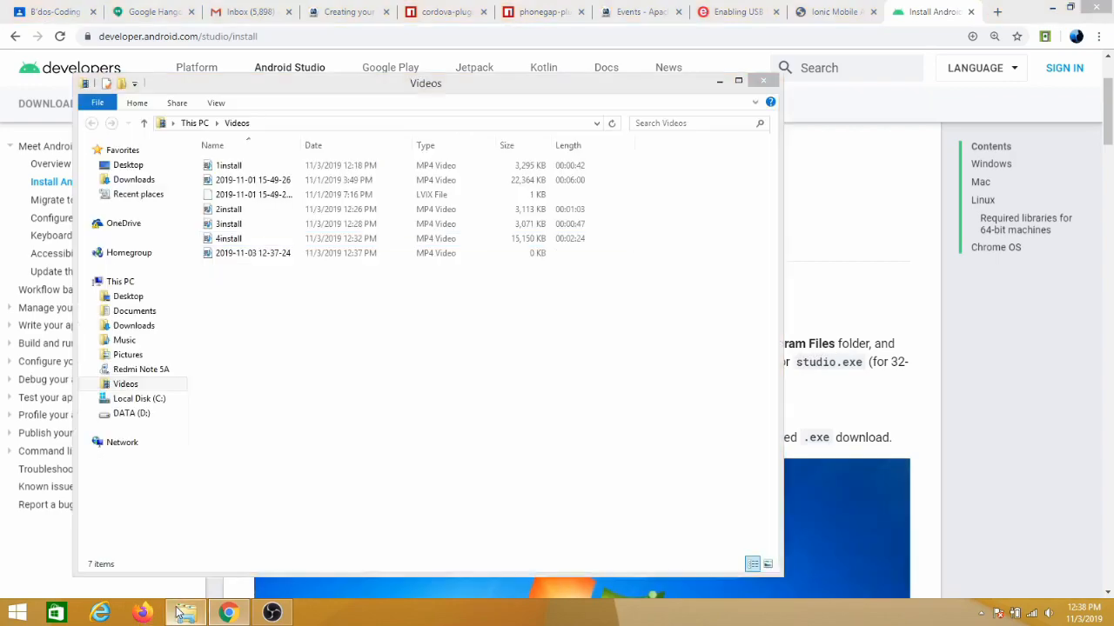
click(147, 287)
click(219, 274)
click(265, 318)
click(290, 288)
click(276, 320)
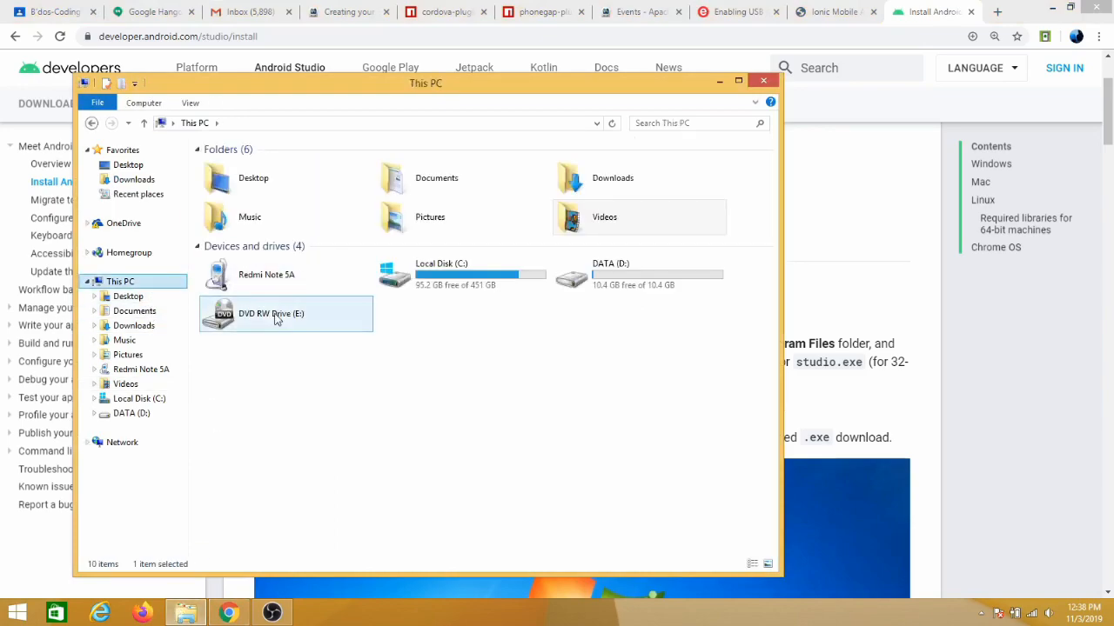
double_click(440, 296)
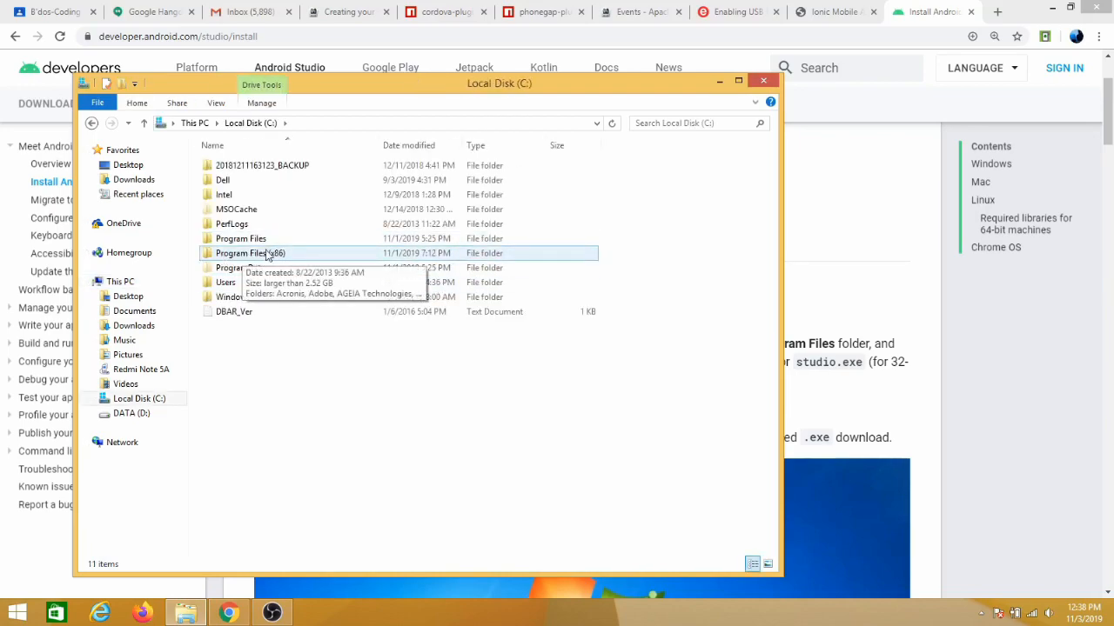
double_click(241, 238)
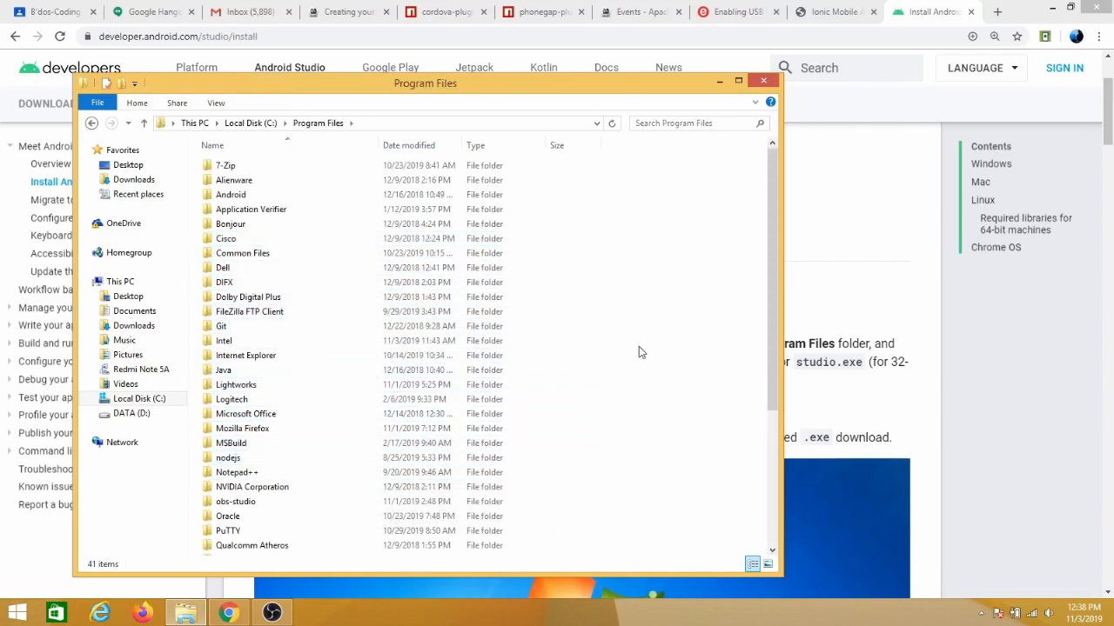
click(717, 83)
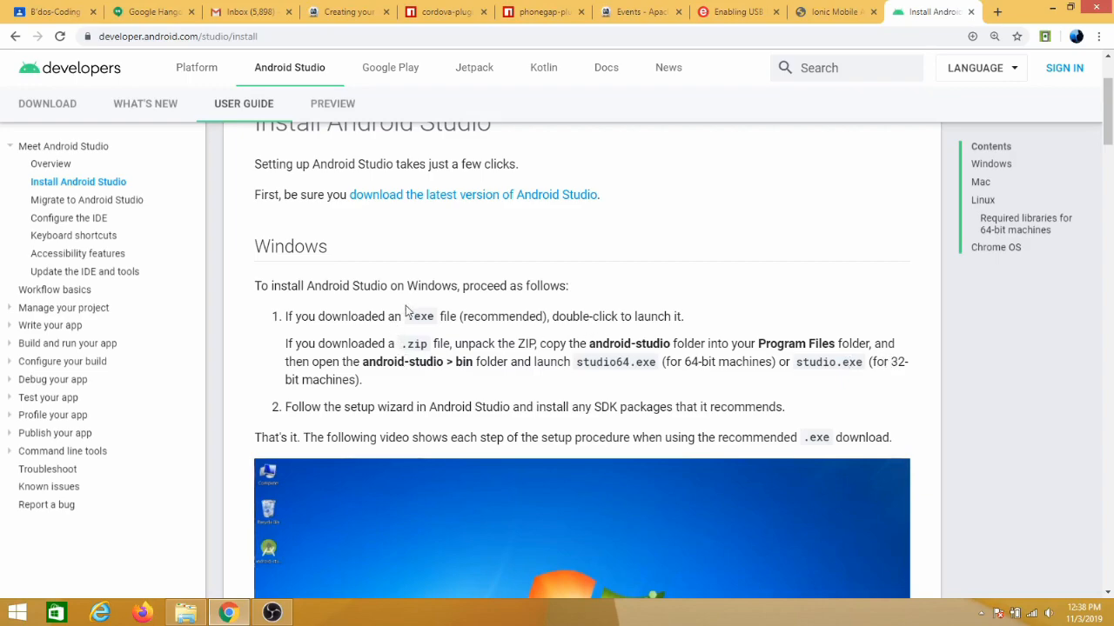
Search Windows for Android Studio and launch it
drag(407, 318, 435, 318)
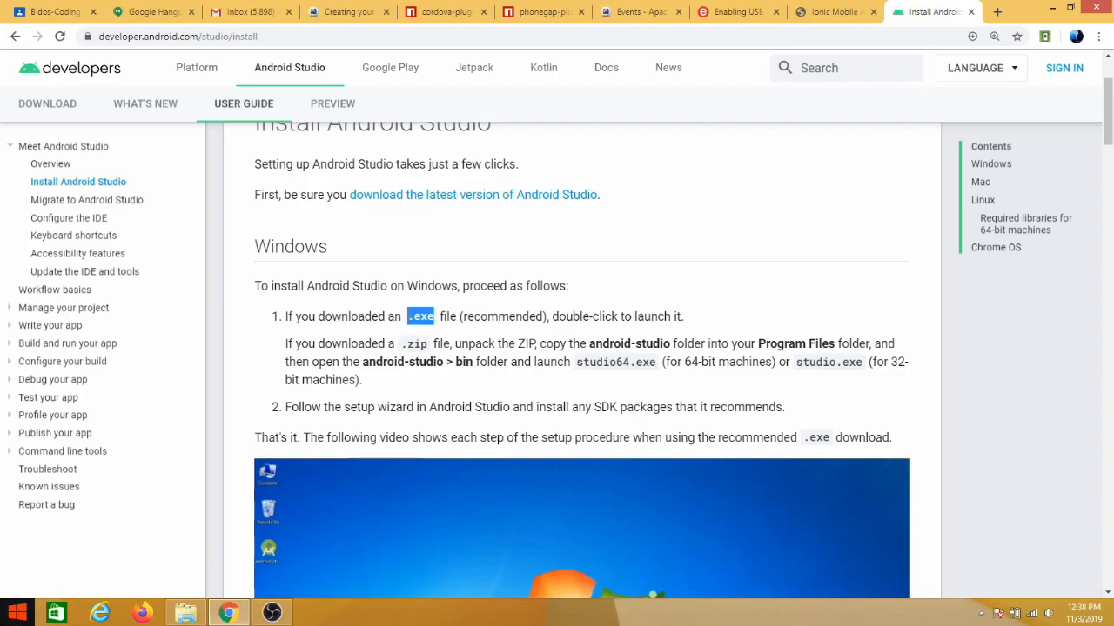
click(17, 613)
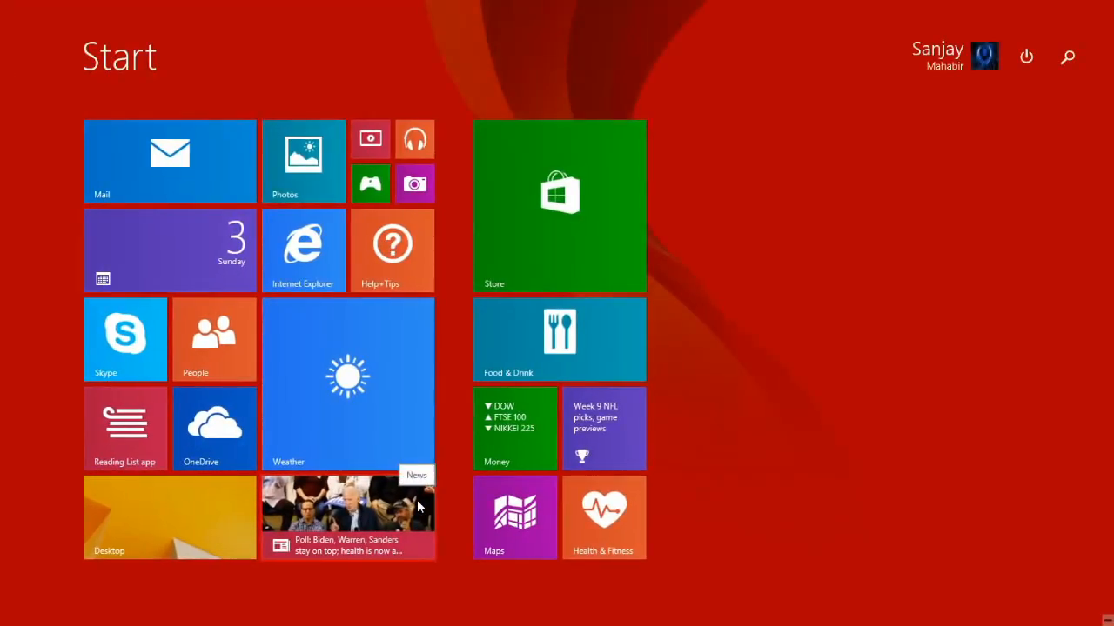
text(android Studio)
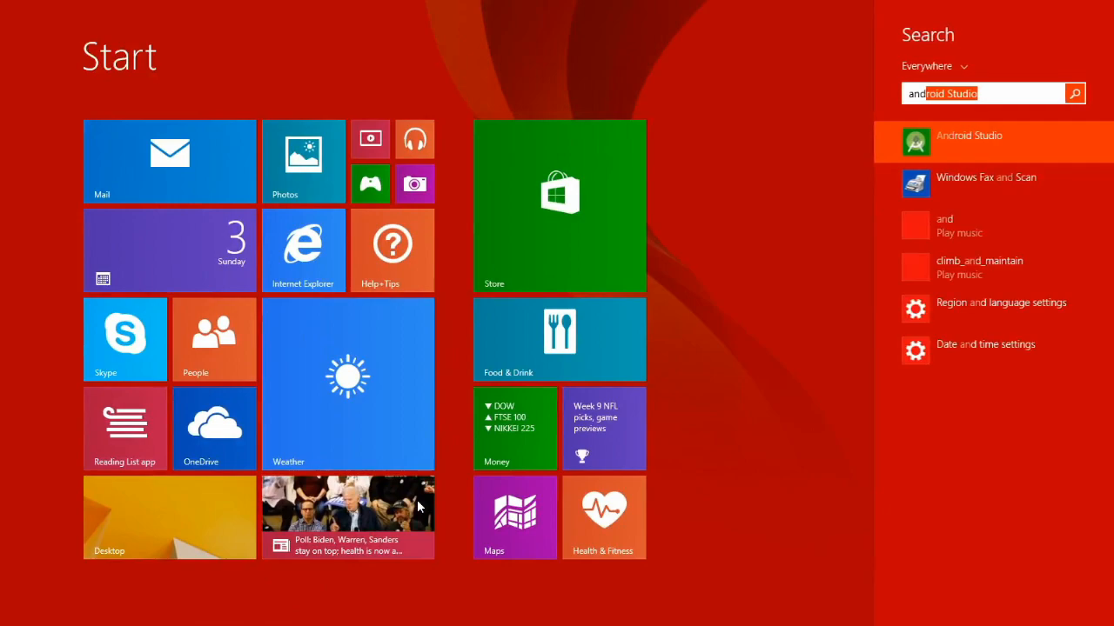
click(1002, 138)
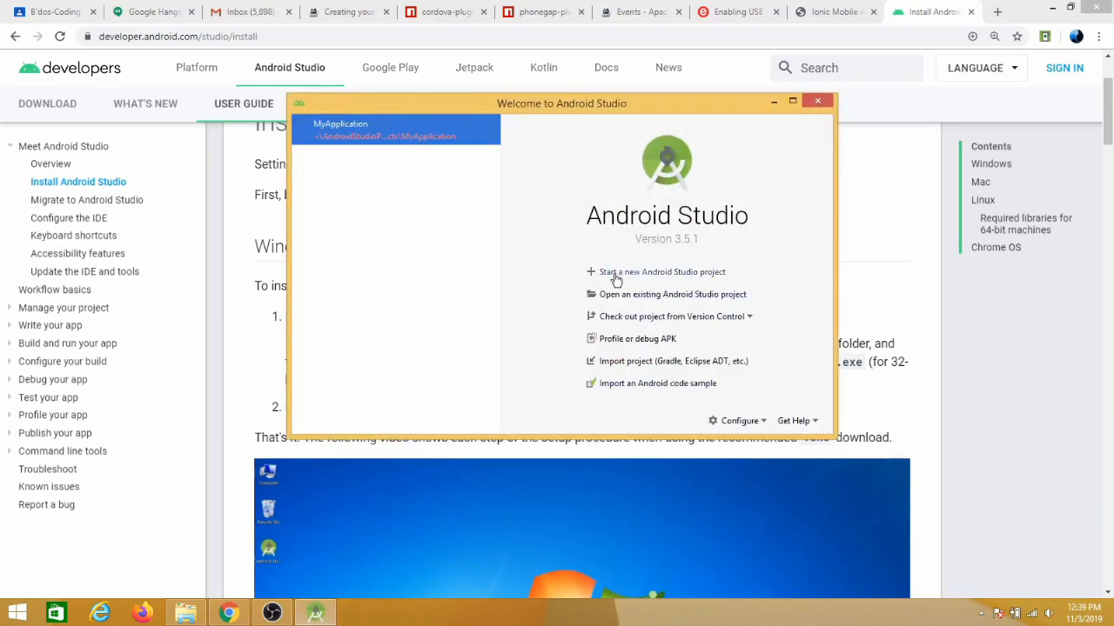
Create a new project from the Add No Activity template, keeping the name My Application, Java and API 15, and dismiss the startup tip
click(740, 422)
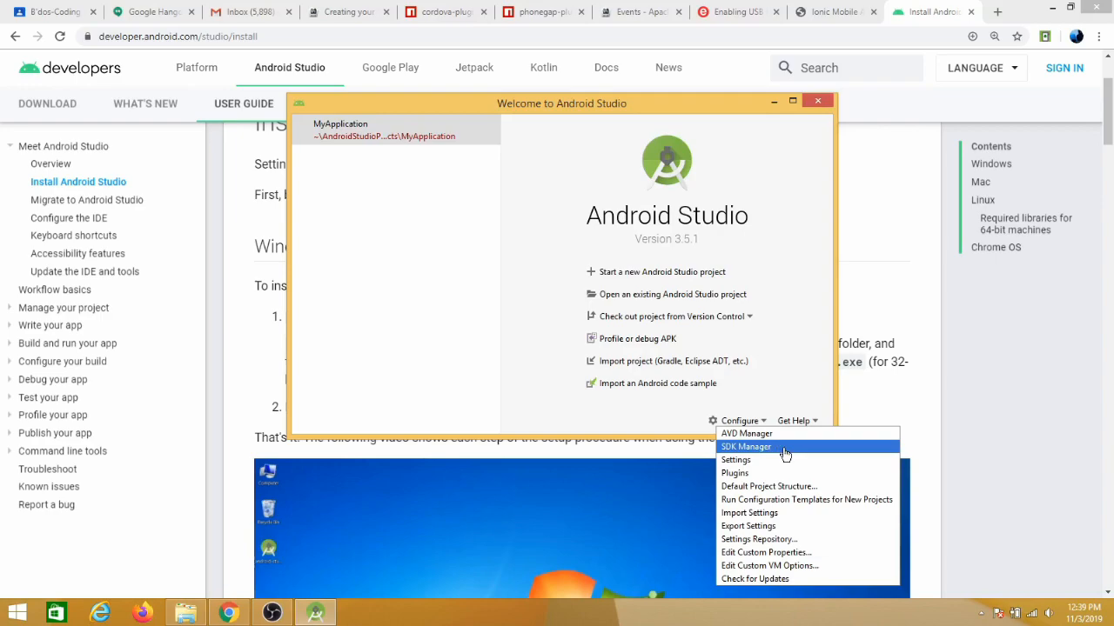
click(592, 261)
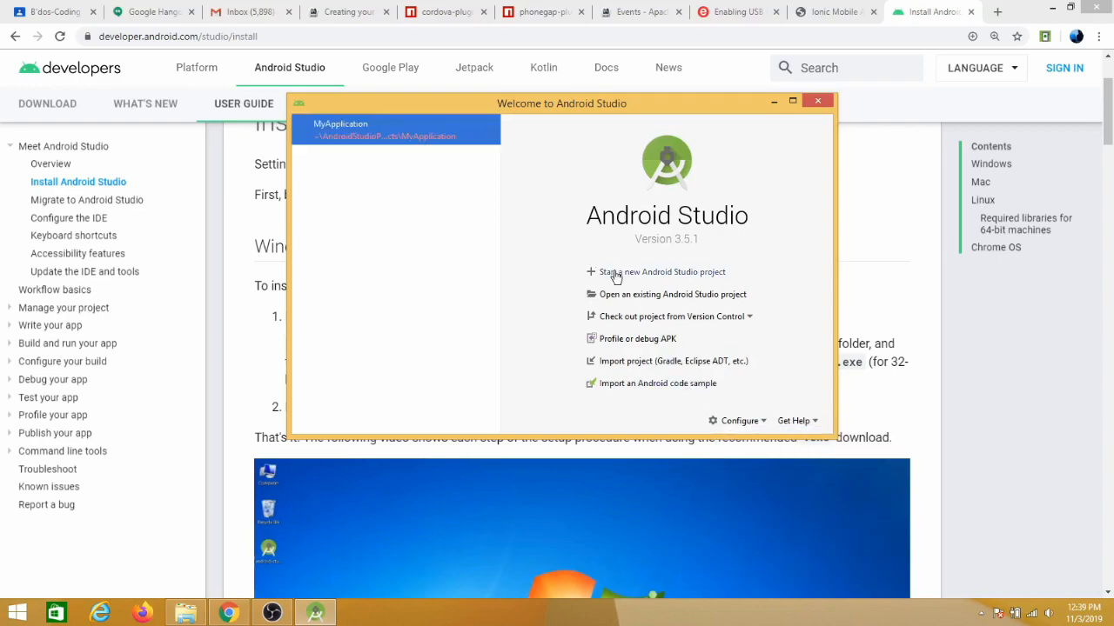
click(619, 275)
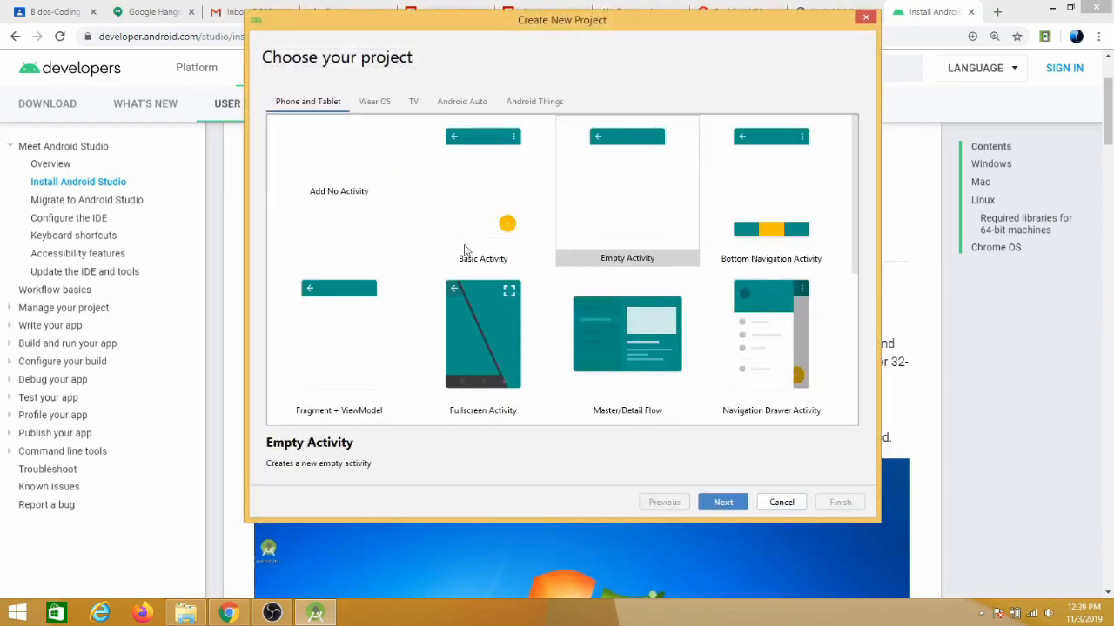
click(317, 170)
click(723, 502)
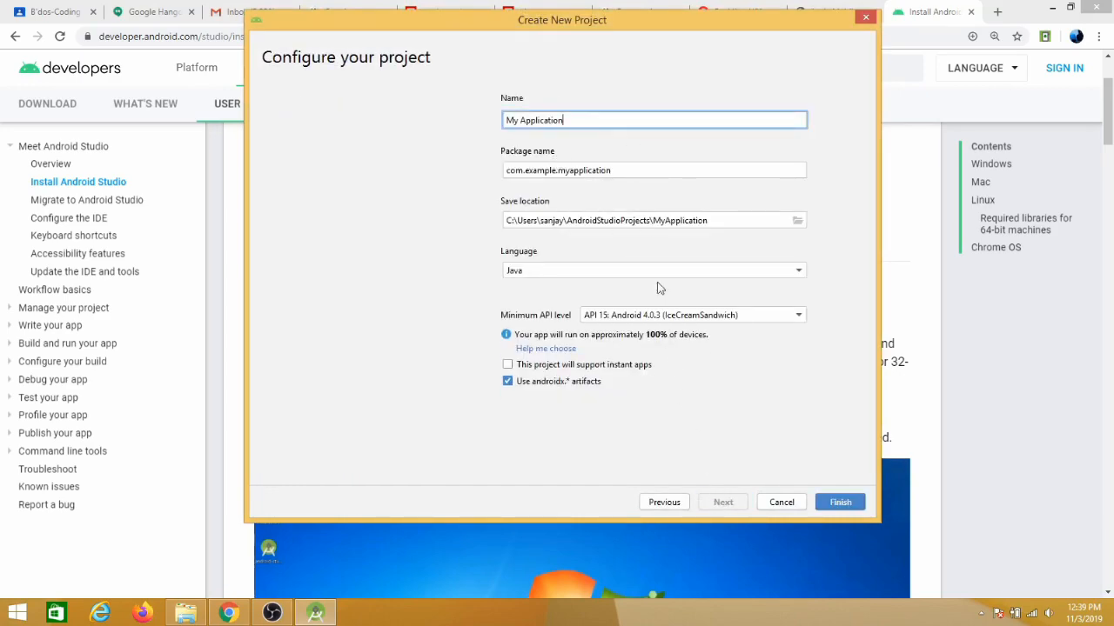
click(848, 504)
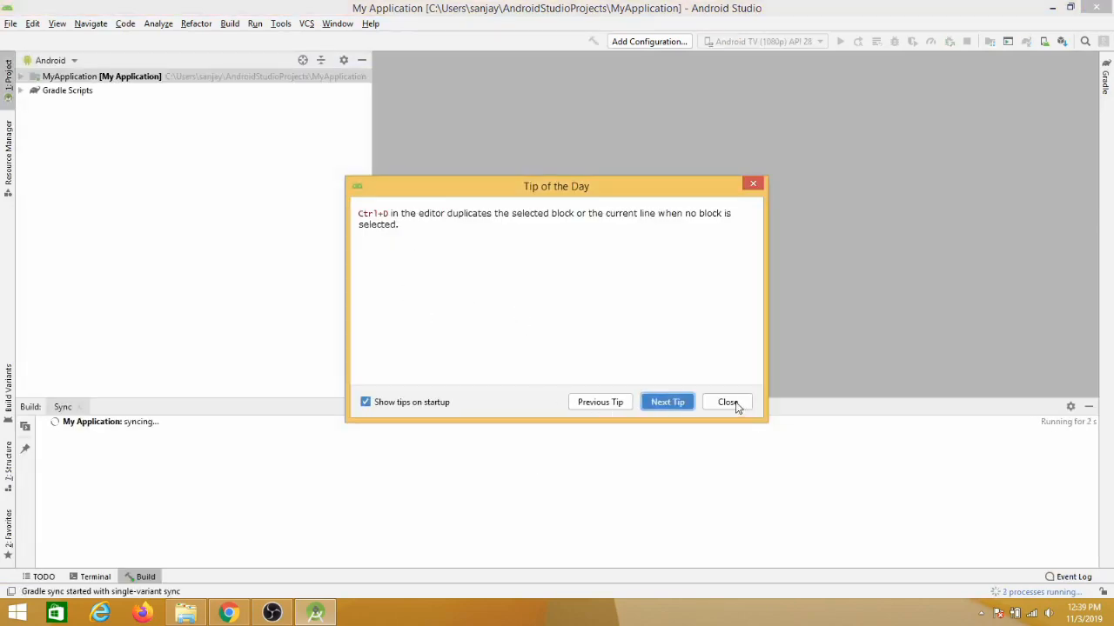
click(730, 404)
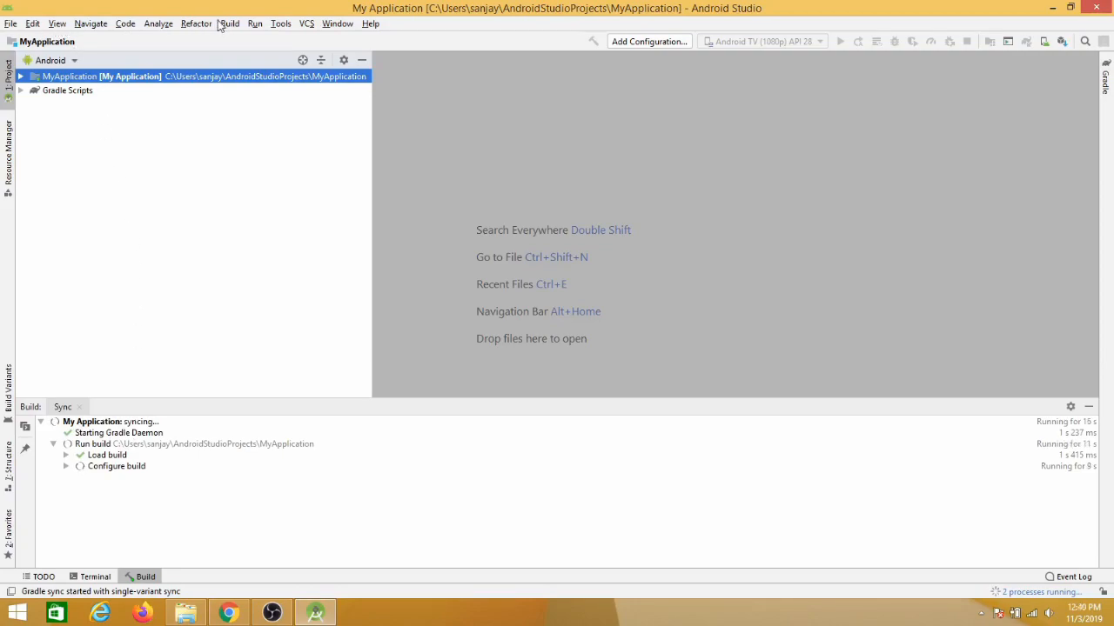
click(280, 25)
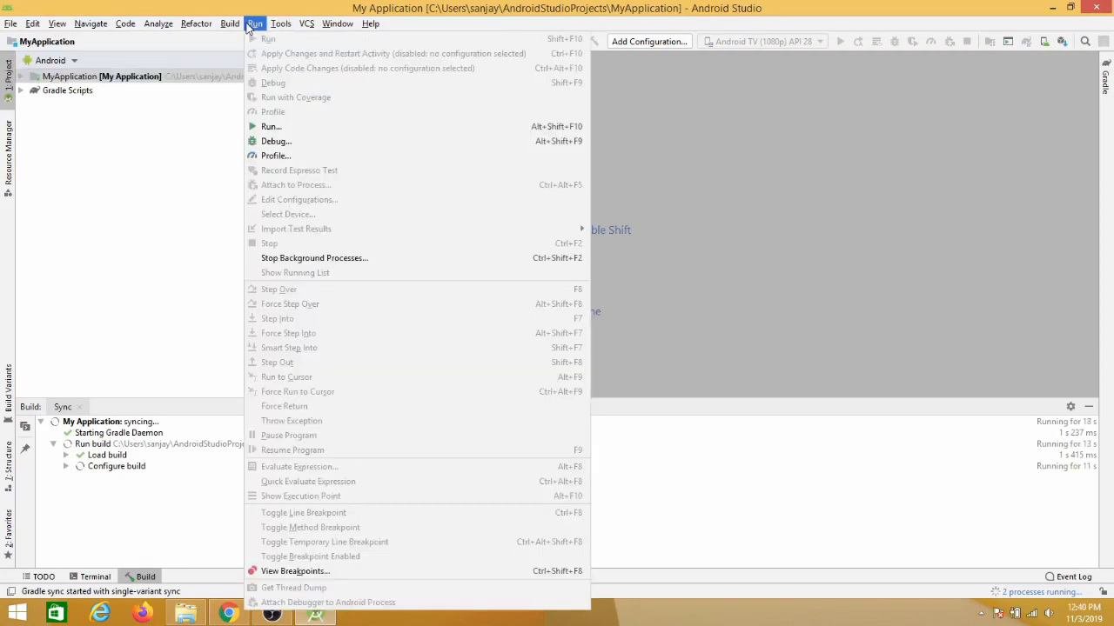
mouse_move(230, 26)
mouse_move(279, 30)
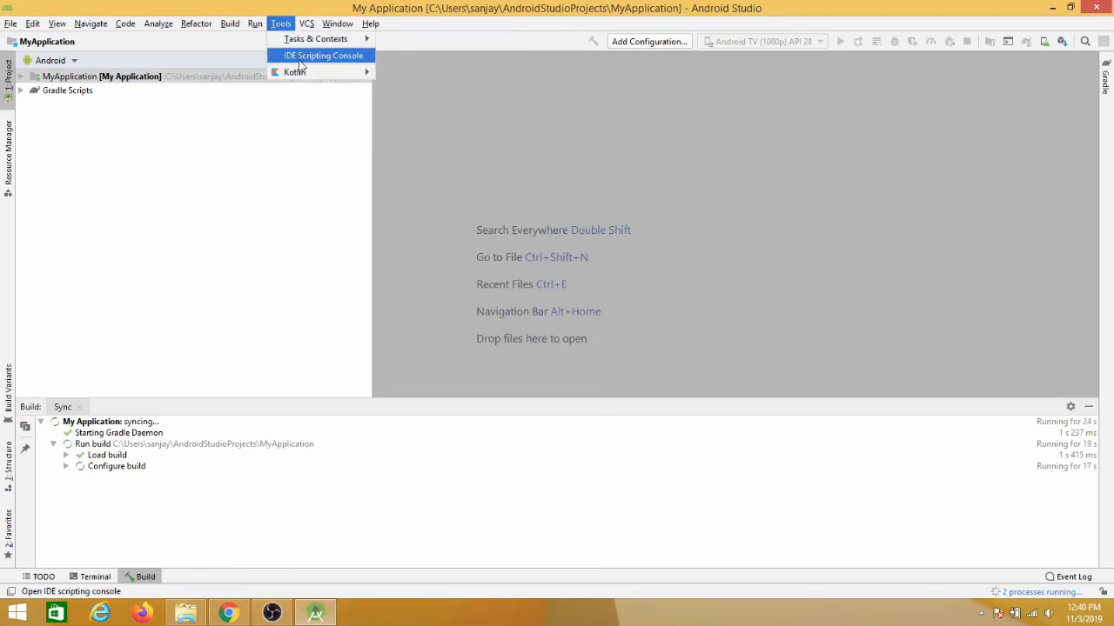
mouse_move(300, 74)
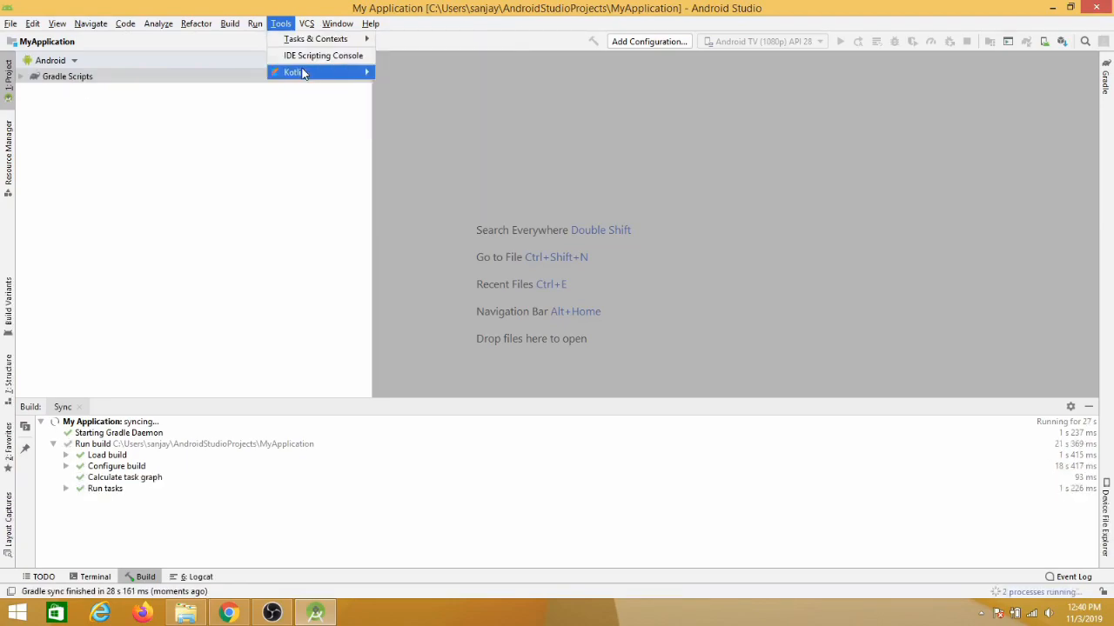
click(281, 24)
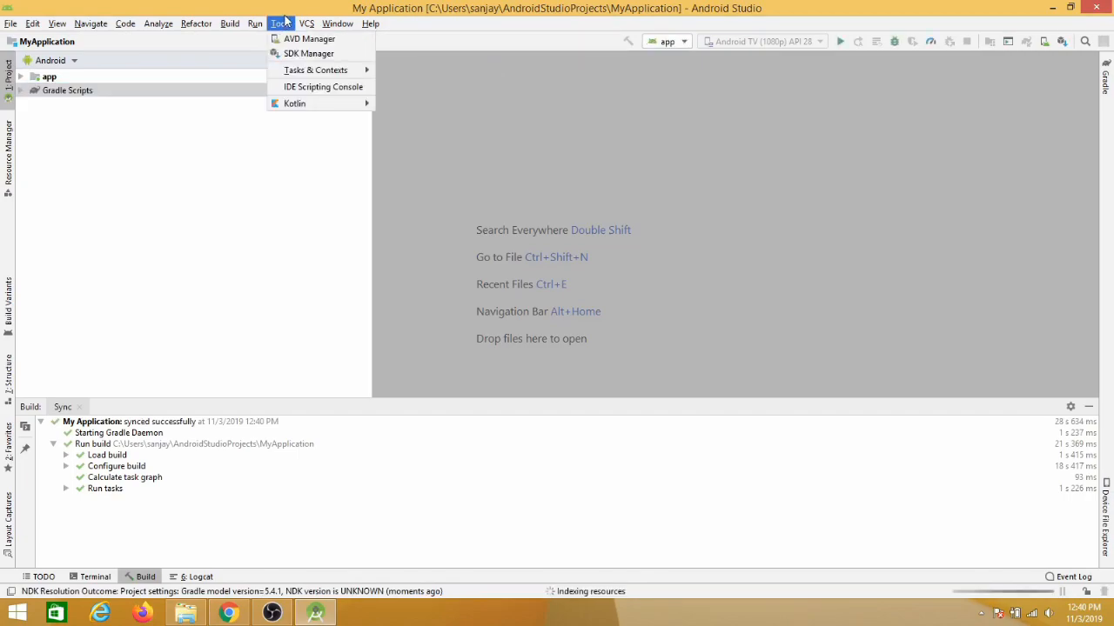
click(140, 478)
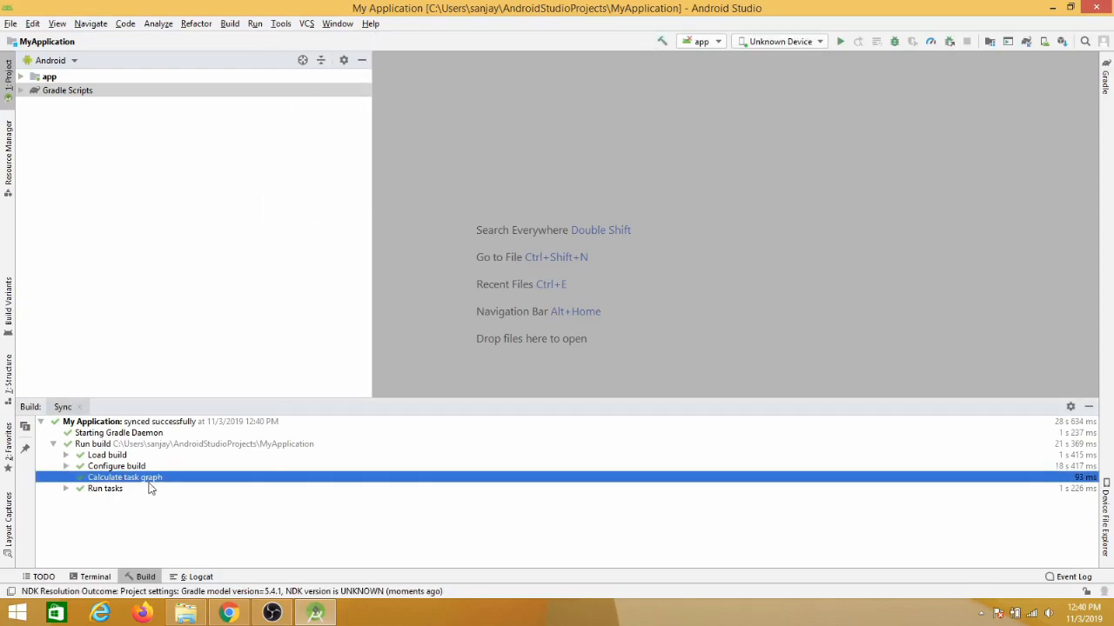
click(64, 408)
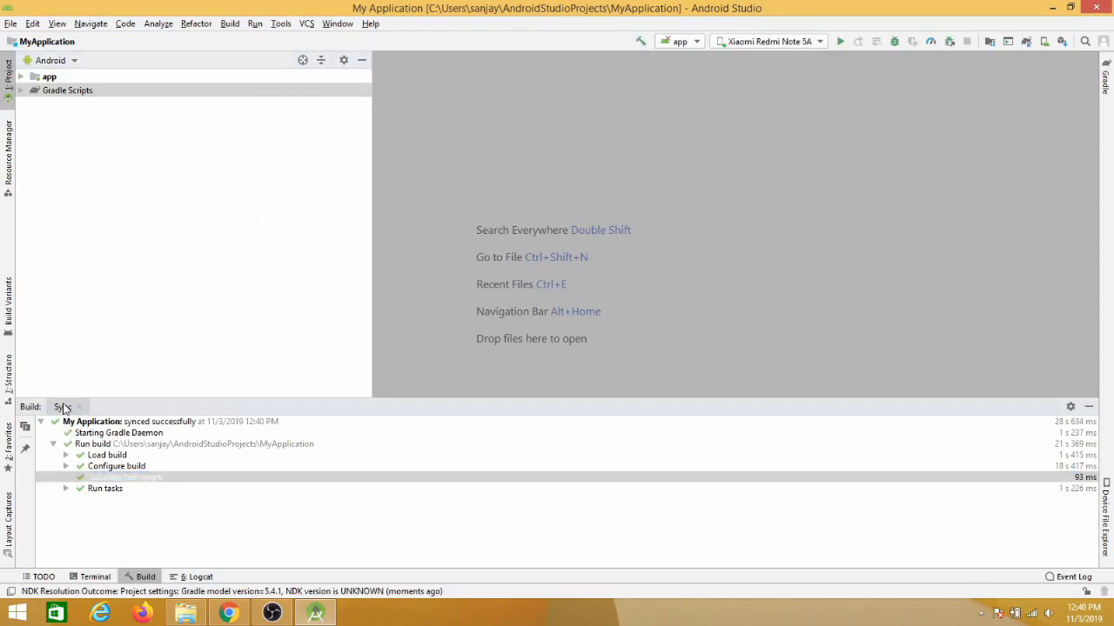
click(281, 23)
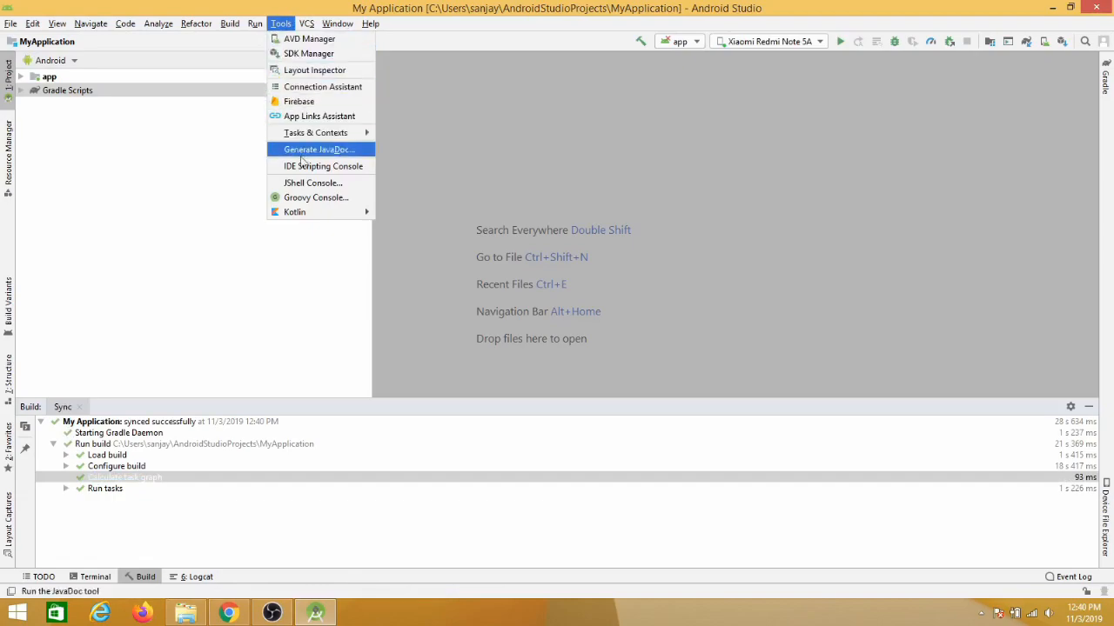
click(305, 24)
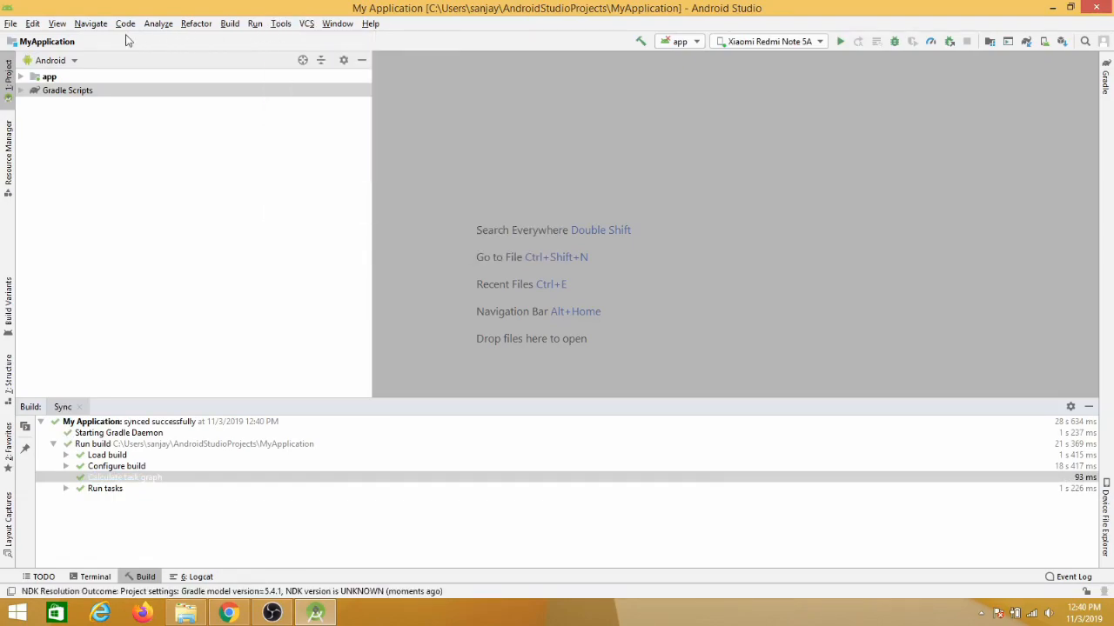
Sync the project with its Gradle files and with the file system
click(12, 24)
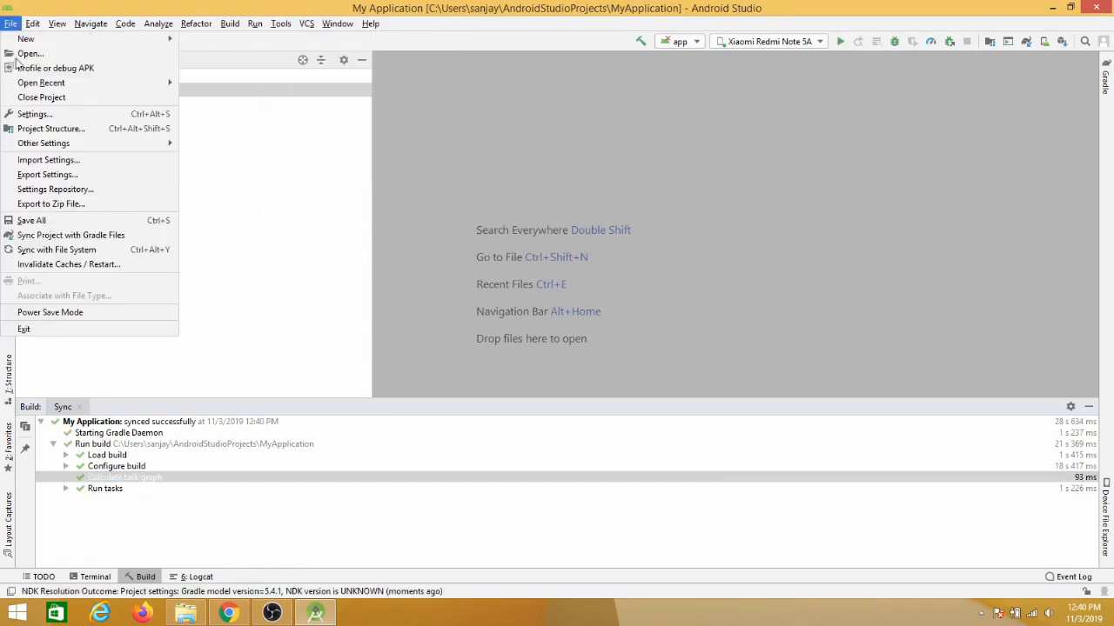
click(100, 237)
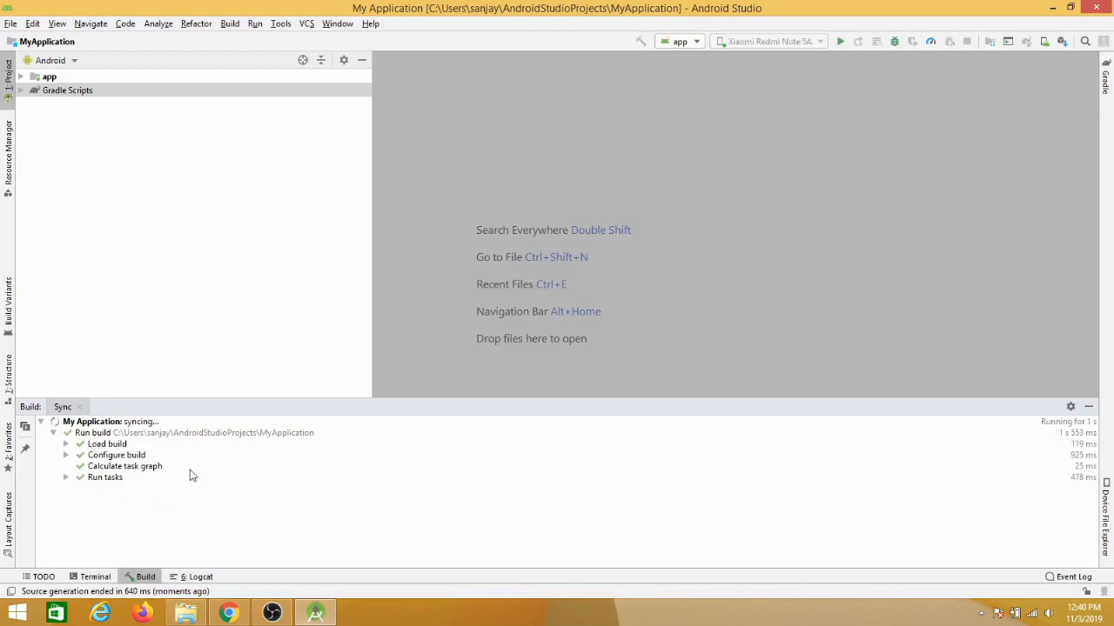
click(12, 25)
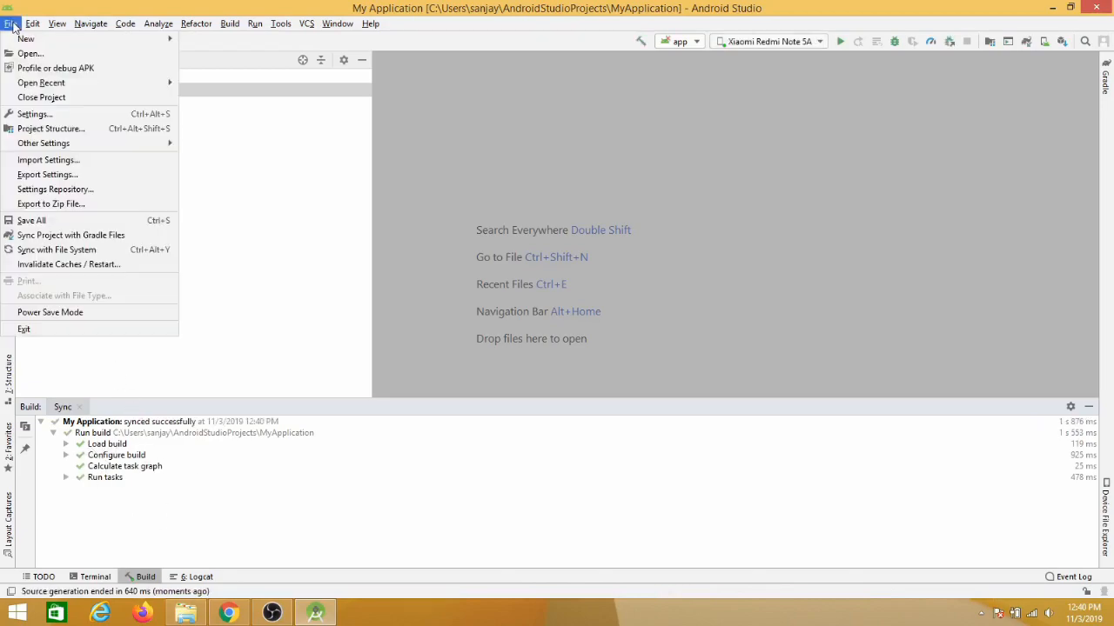
click(80, 254)
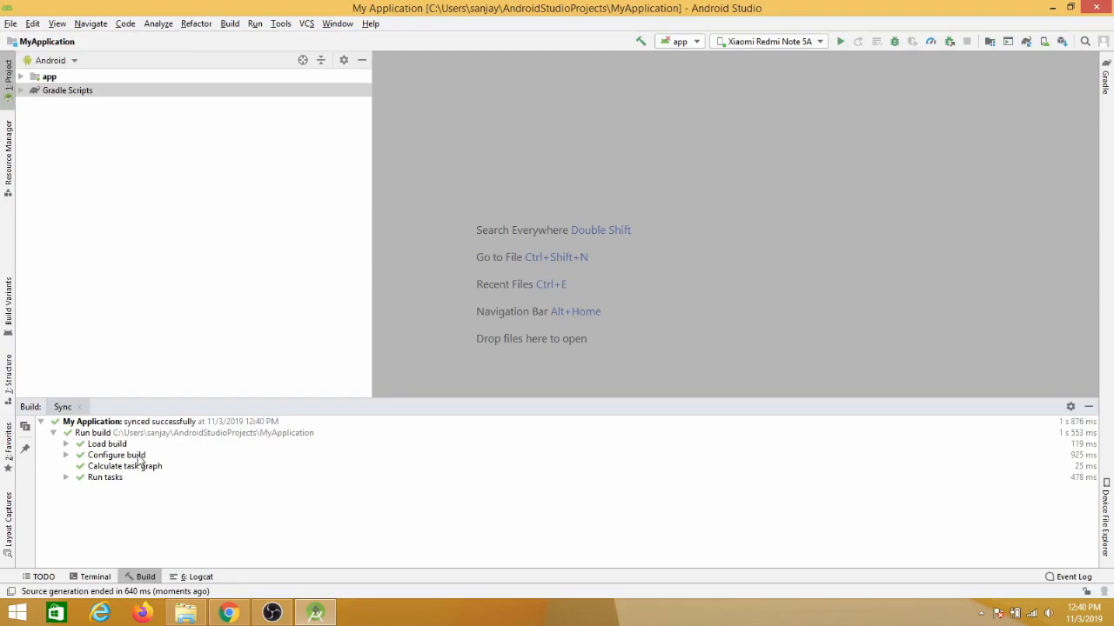
click(10, 24)
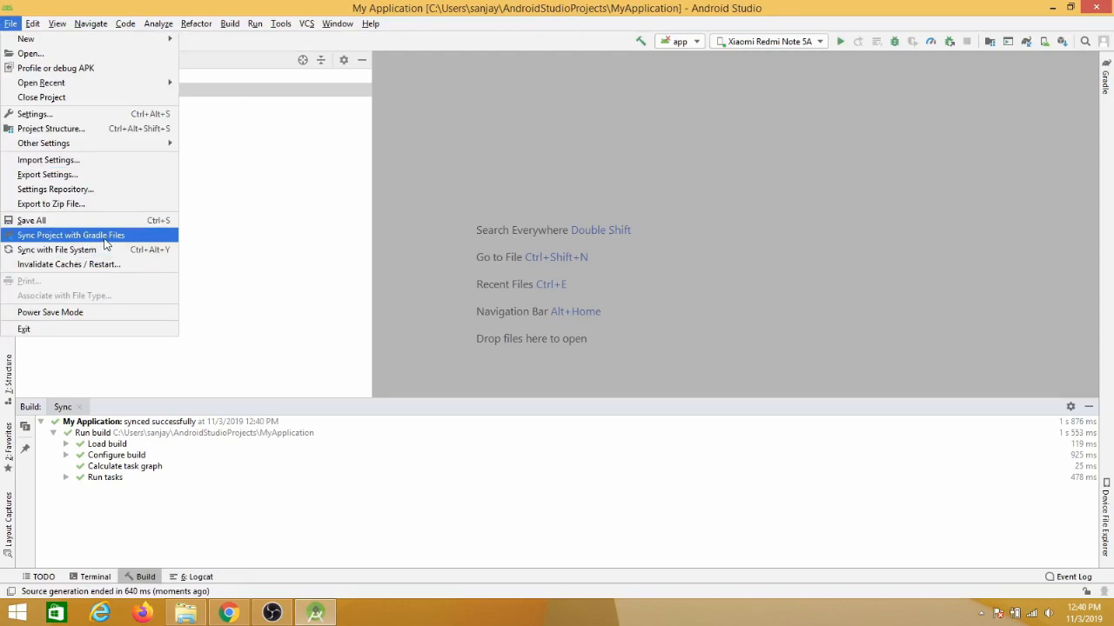
click(10, 24)
Open the SDK Manager
click(280, 24)
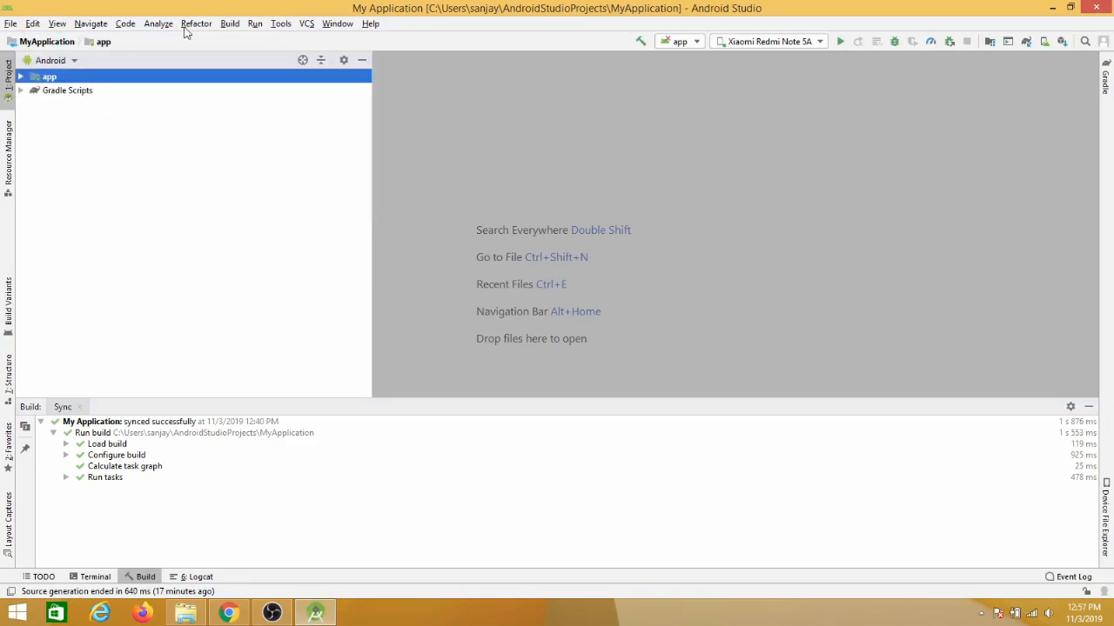
click(249, 19)
mouse_move(274, 22)
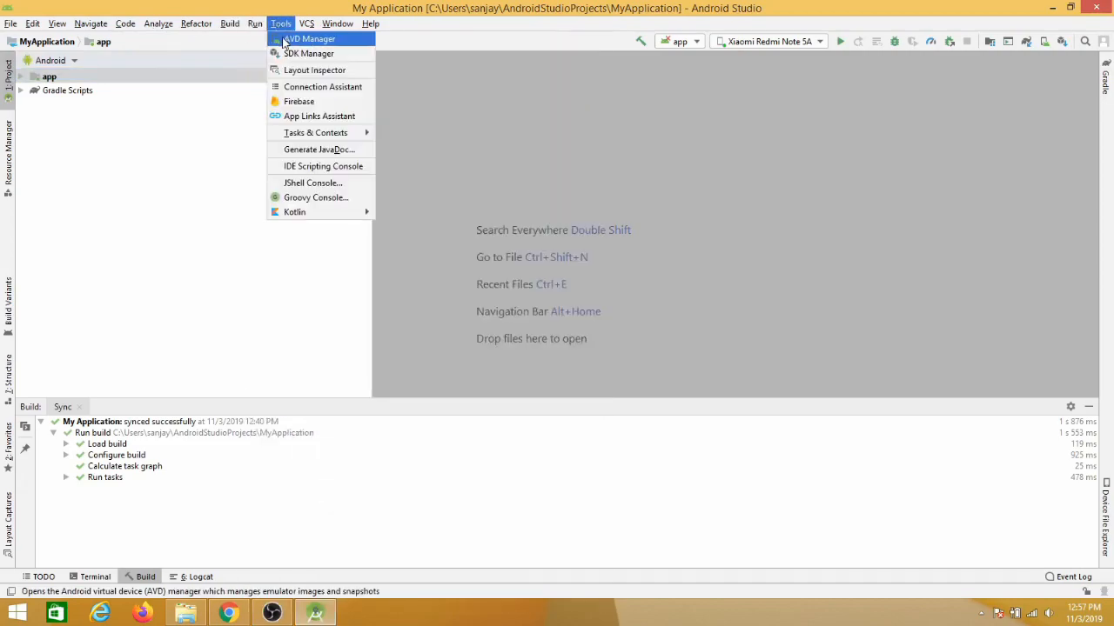
click(311, 55)
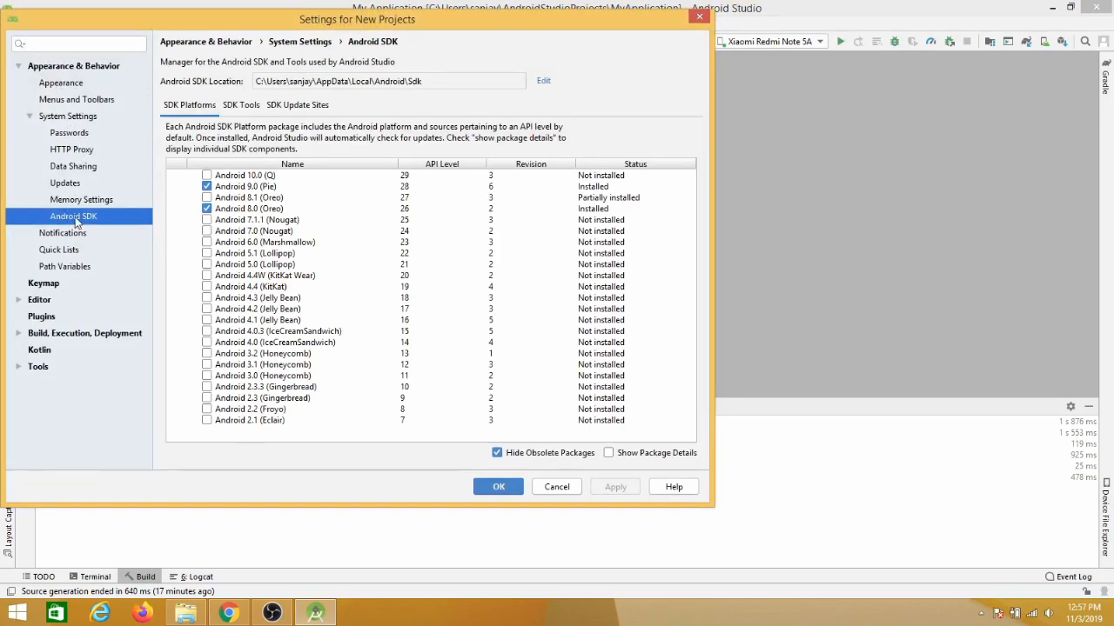
Show the Android SDK page under Appearance & Behavior, System Settings, and select the Android 9.0 (Pie) platform row for review
click(18, 67)
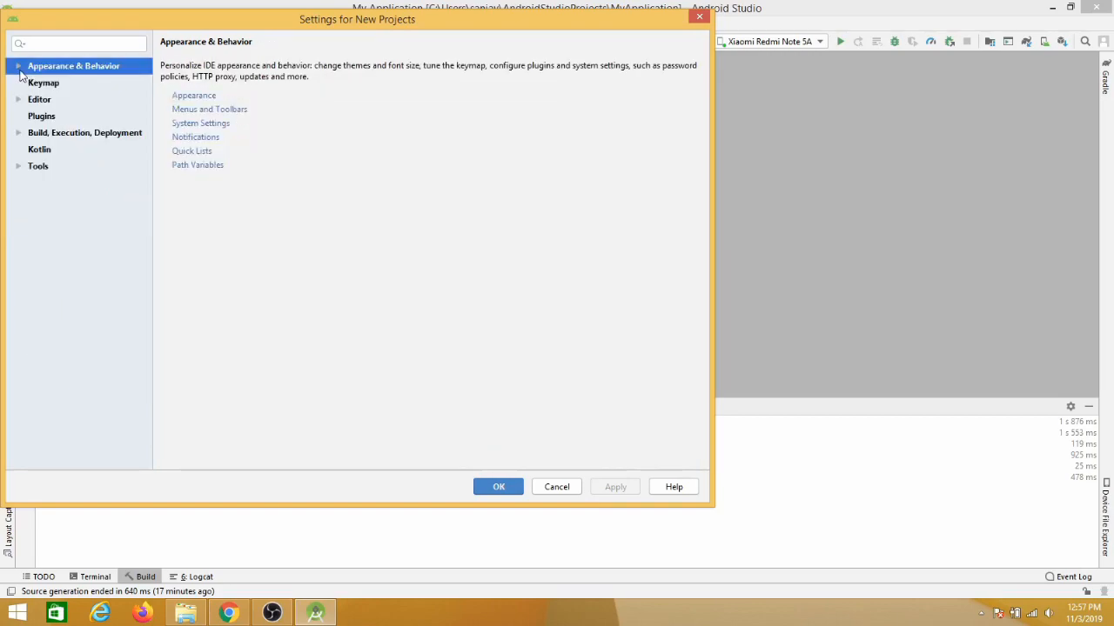
click(18, 67)
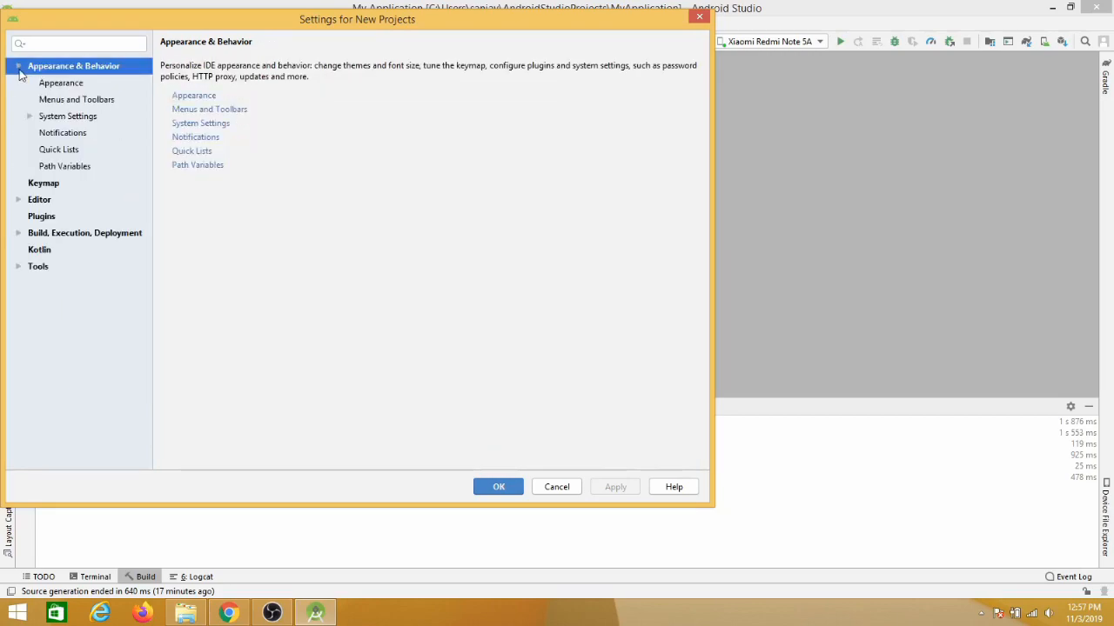
click(30, 116)
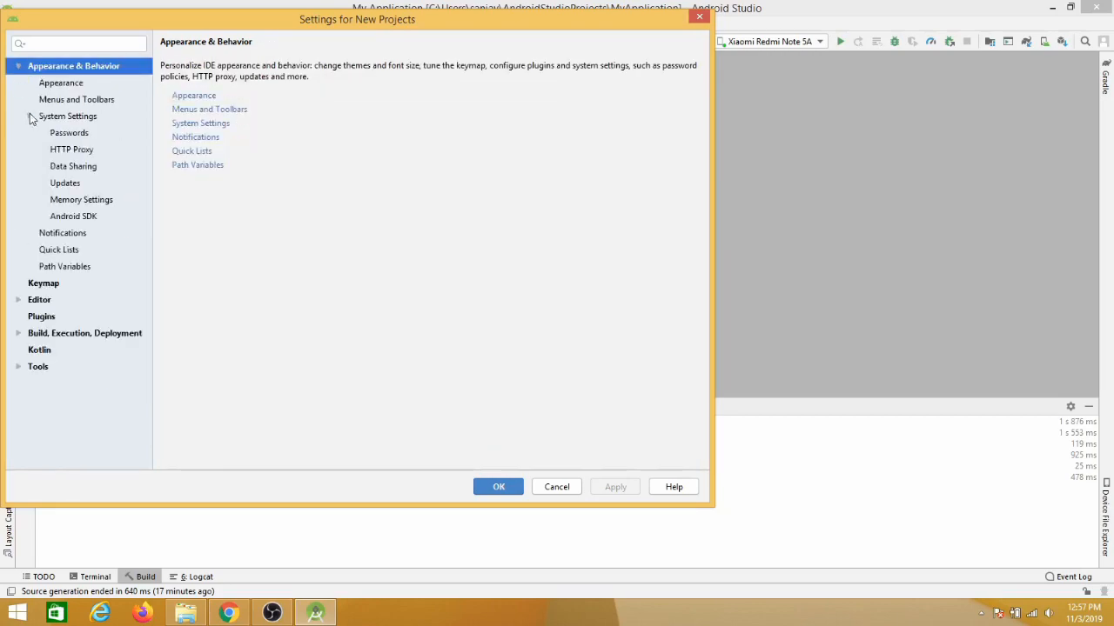
click(81, 218)
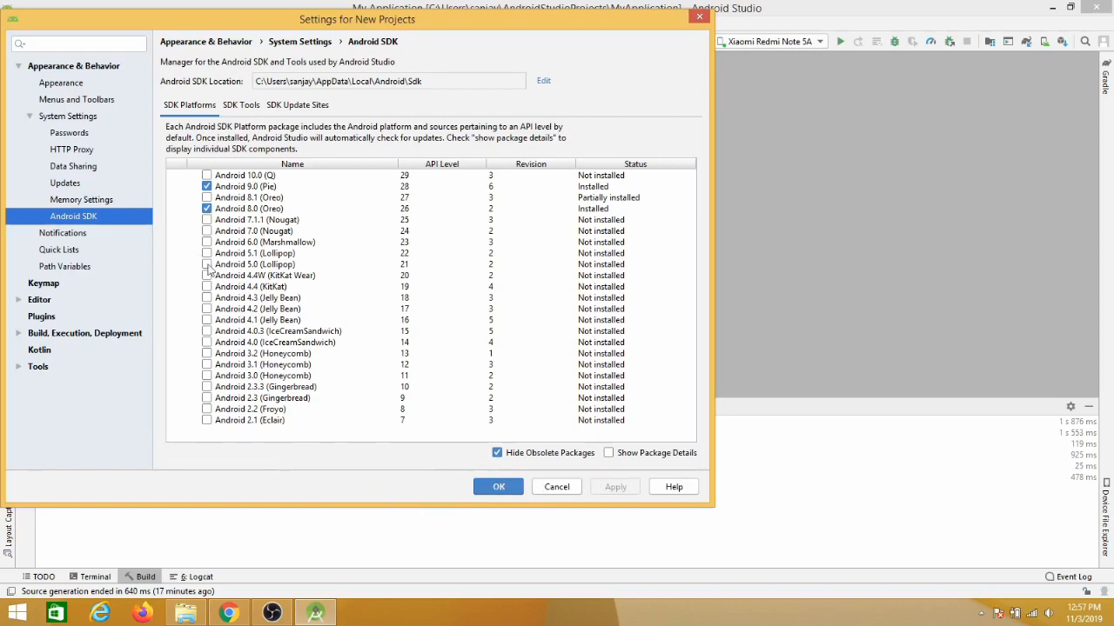
click(405, 189)
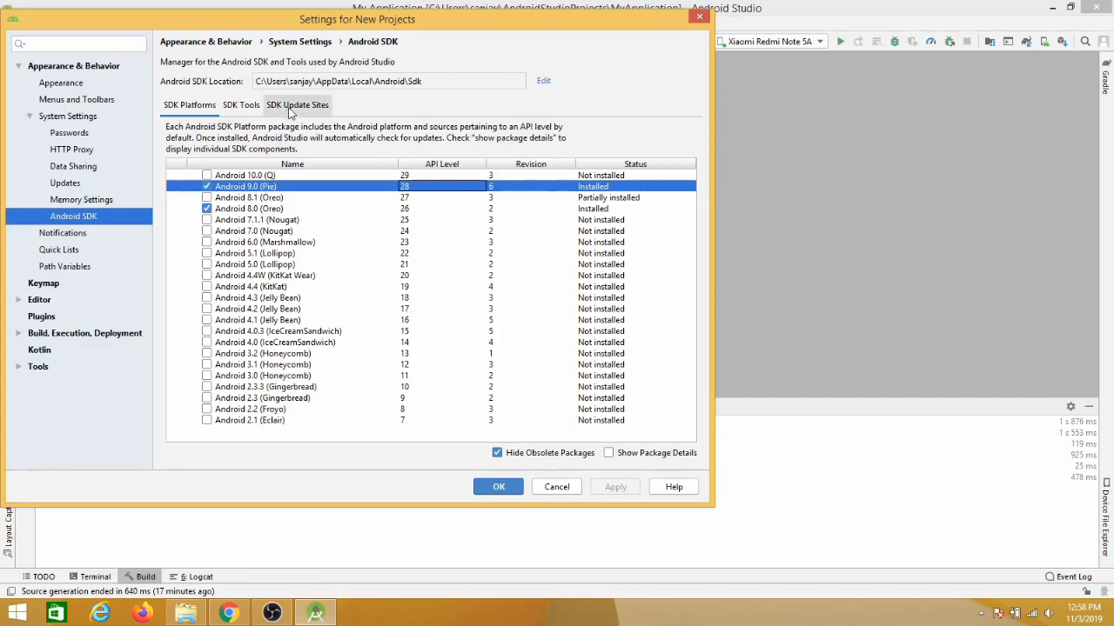
Review the SDK Tools list, return to the SDK Platforms list, and close the settings with OK
click(241, 105)
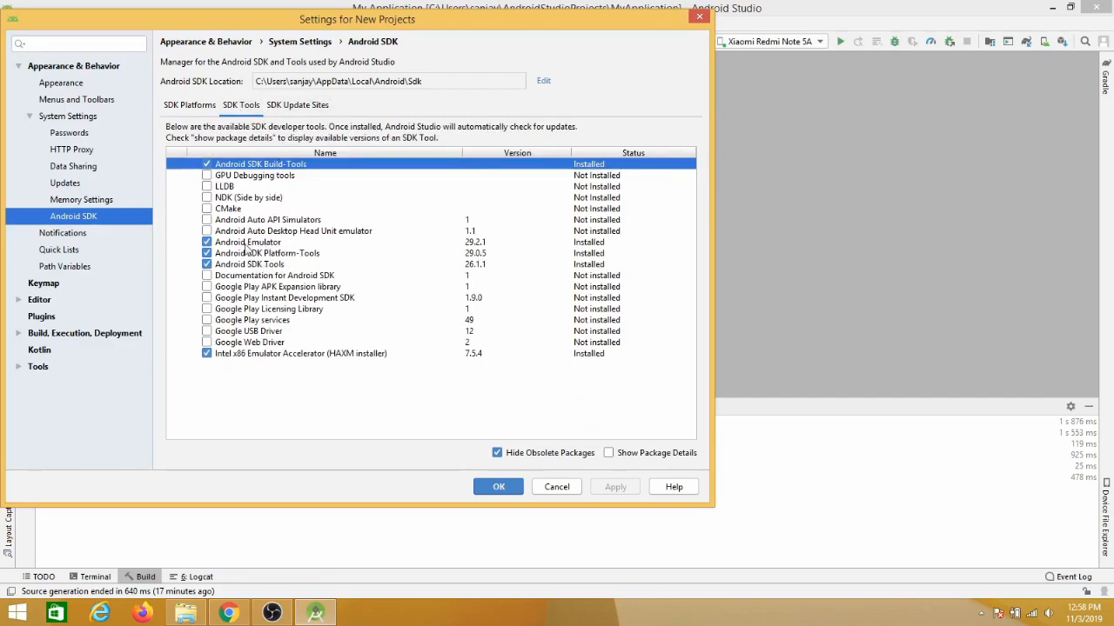
click(185, 109)
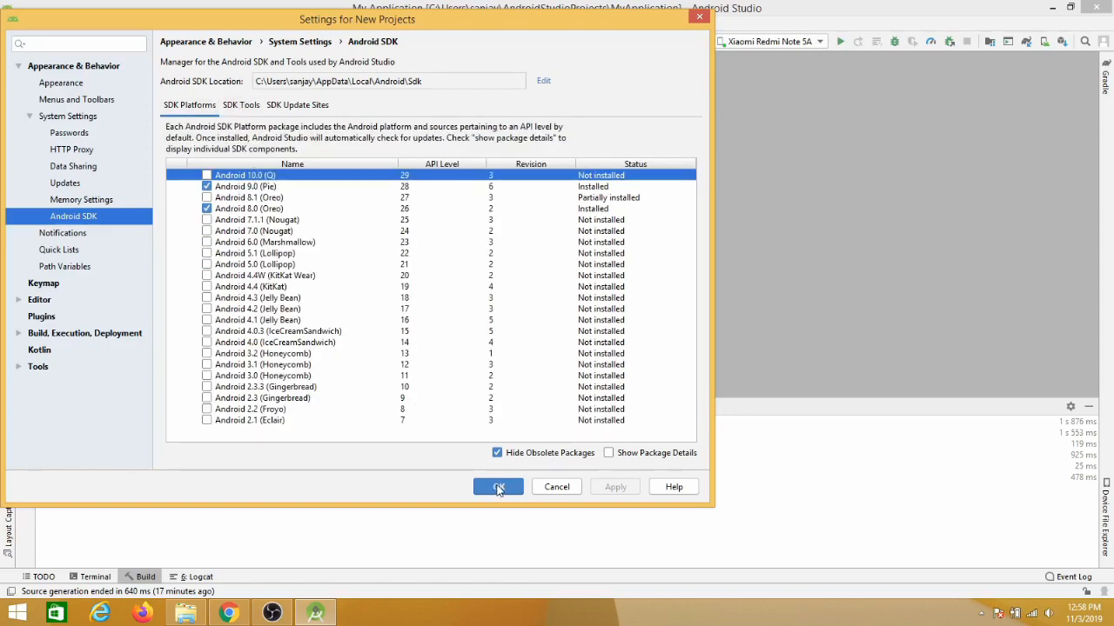
click(499, 488)
Open the project's Settings, review the Android SDK page under Appearance & Behavior, System Settings, and cancel the dialog
click(280, 23)
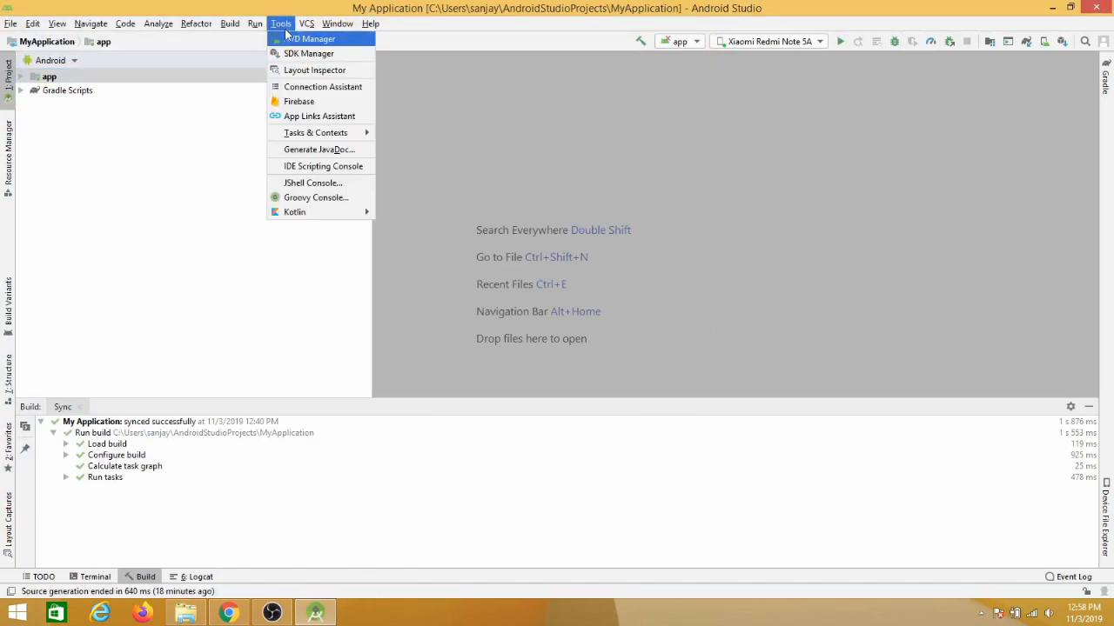
click(284, 24)
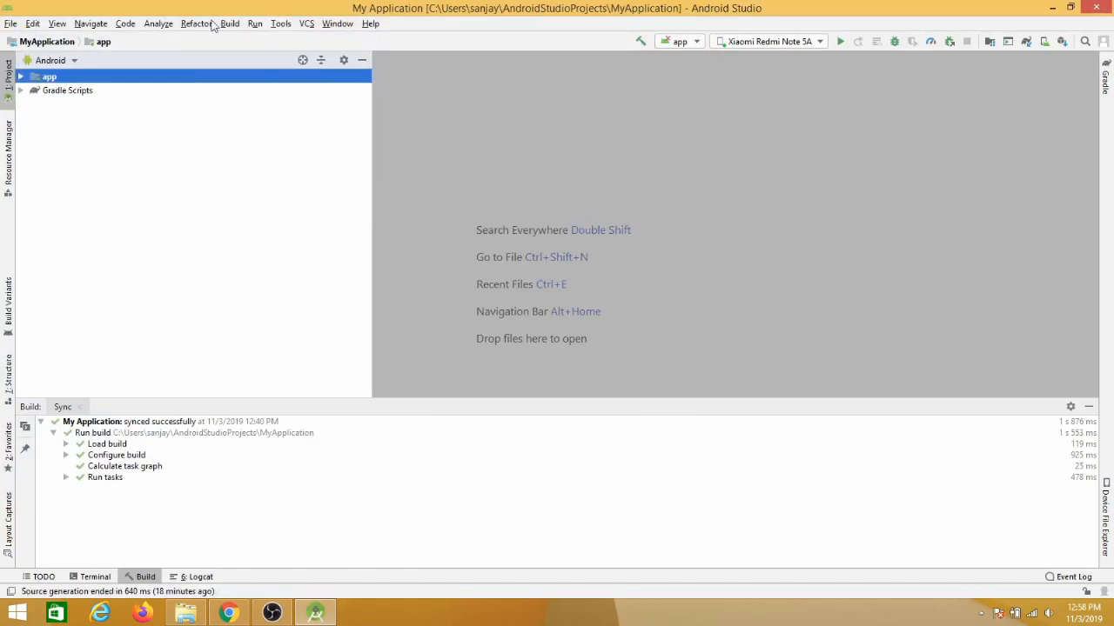
click(10, 23)
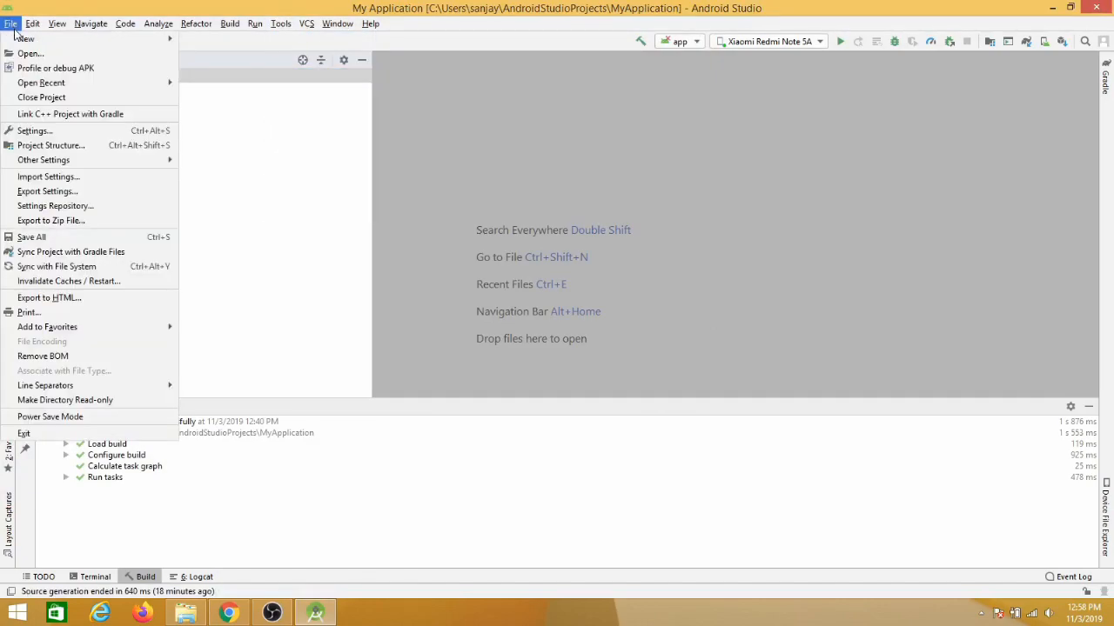
click(35, 130)
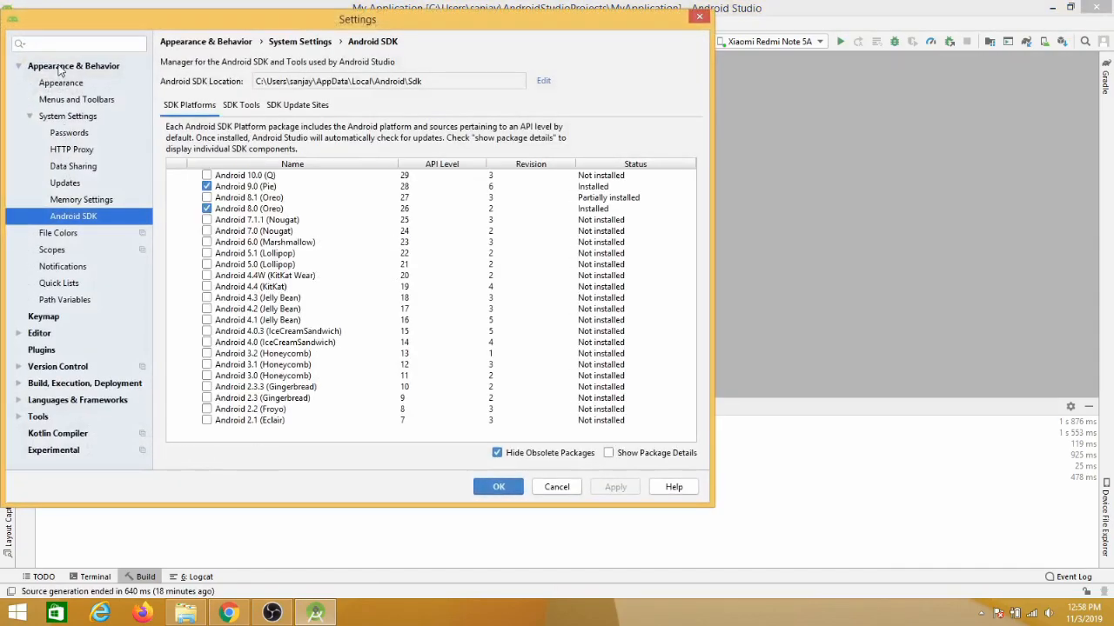
click(18, 67)
click(18, 67)
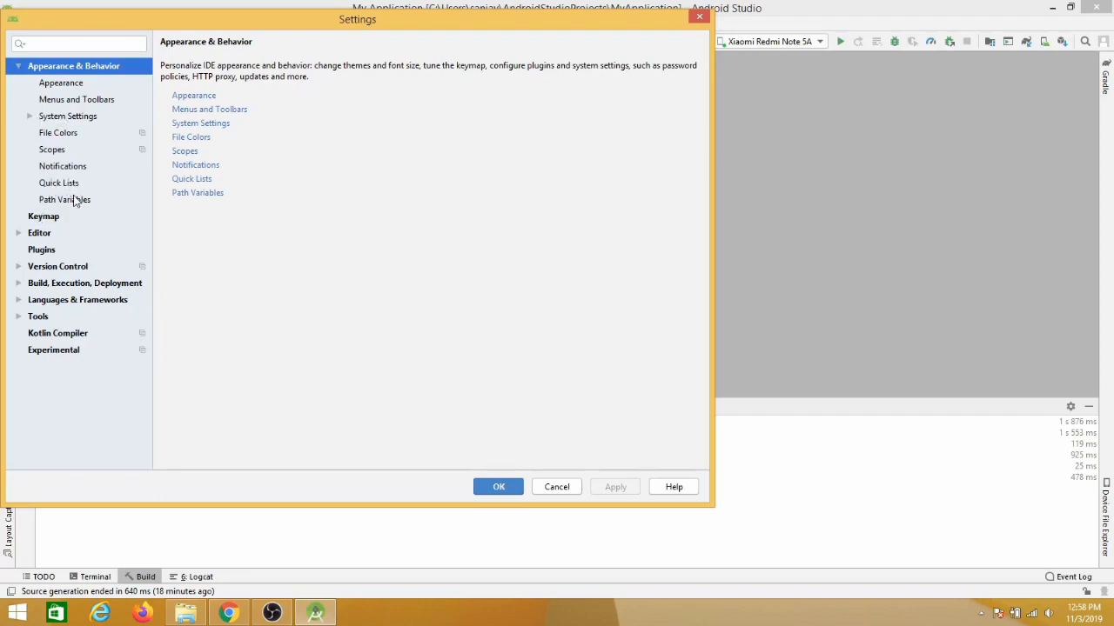
click(29, 116)
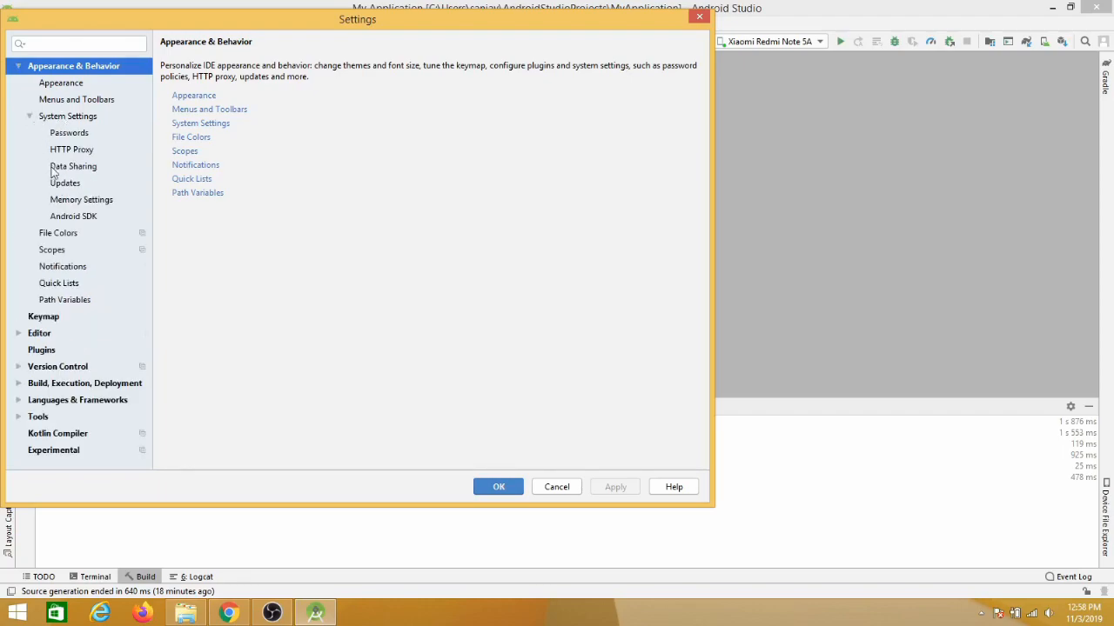
click(75, 216)
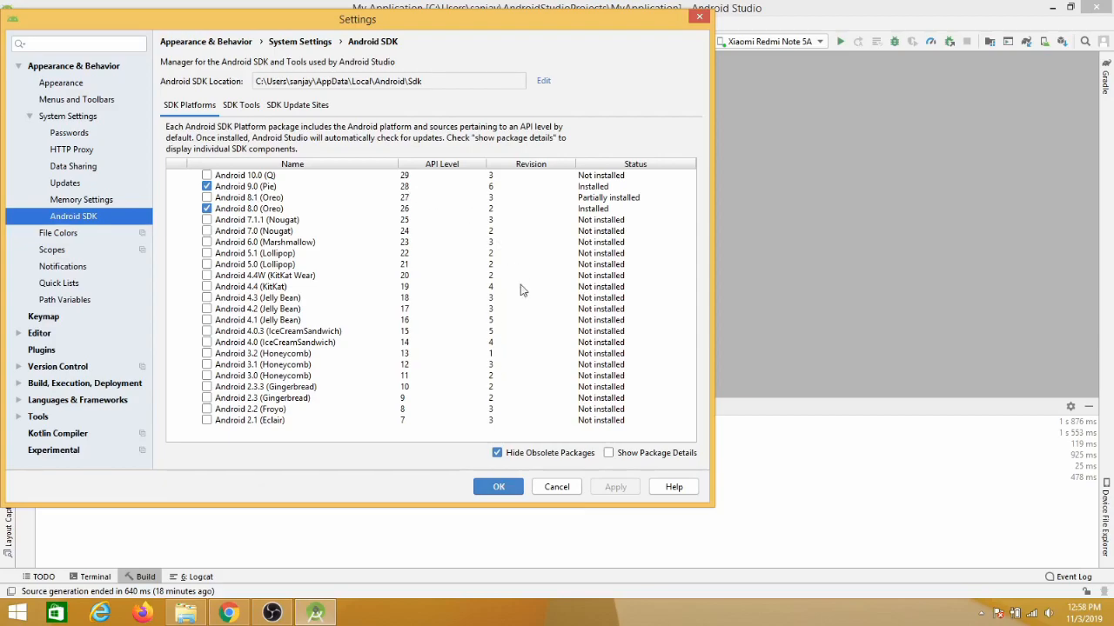
click(556, 487)
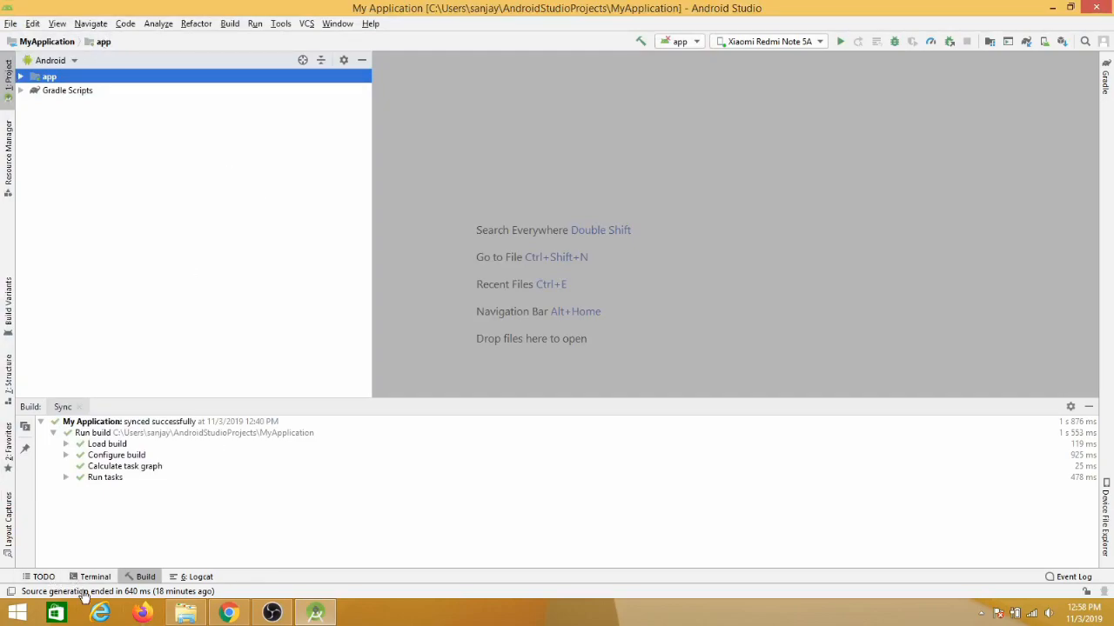
Show the Logcat output and check the list of connected devices, keeping the Xiaomi Redmi Note 5A
click(196, 579)
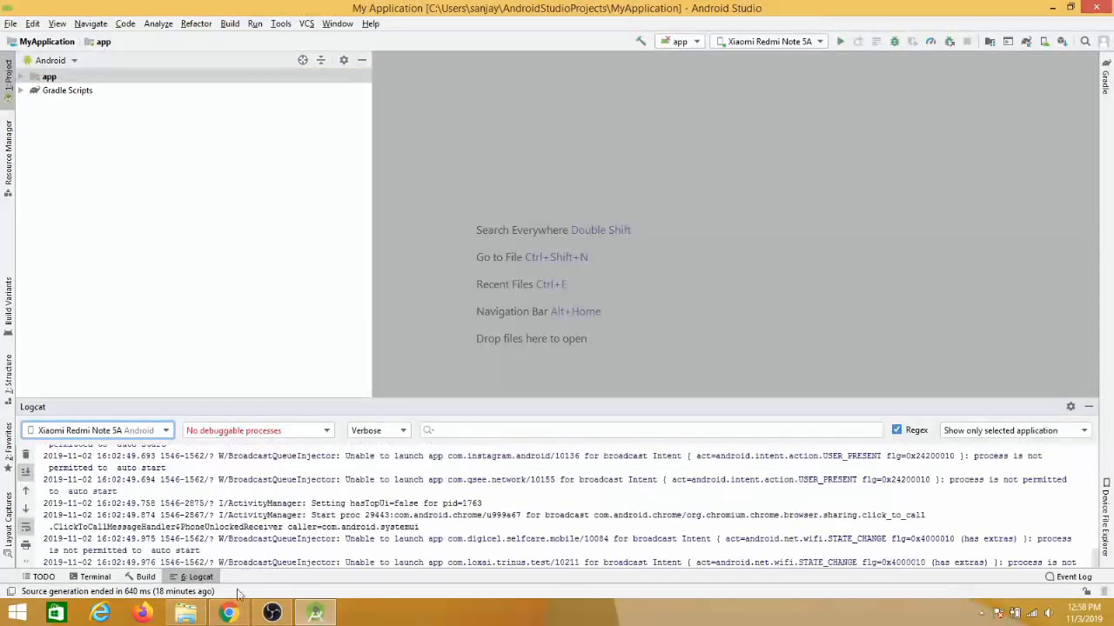
click(168, 436)
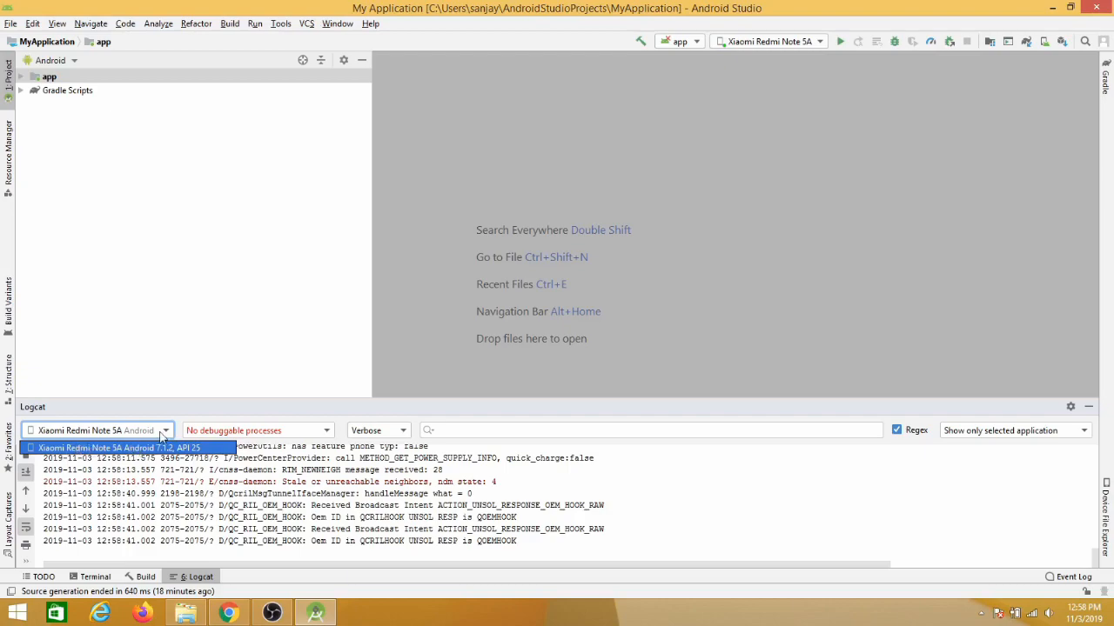
click(161, 435)
click(196, 578)
click(195, 578)
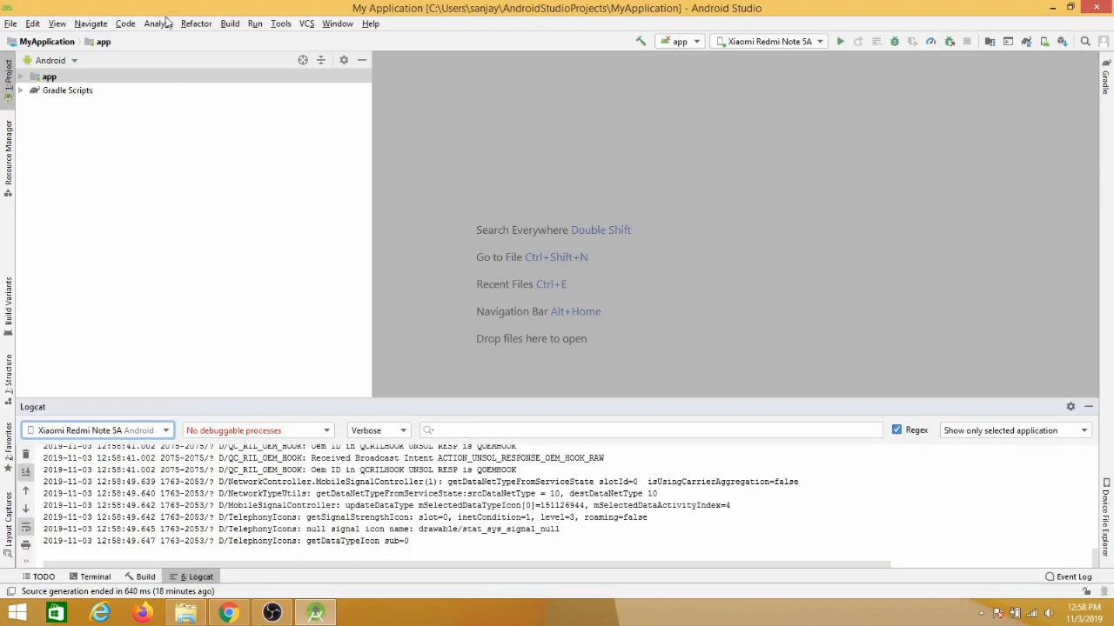
click(277, 24)
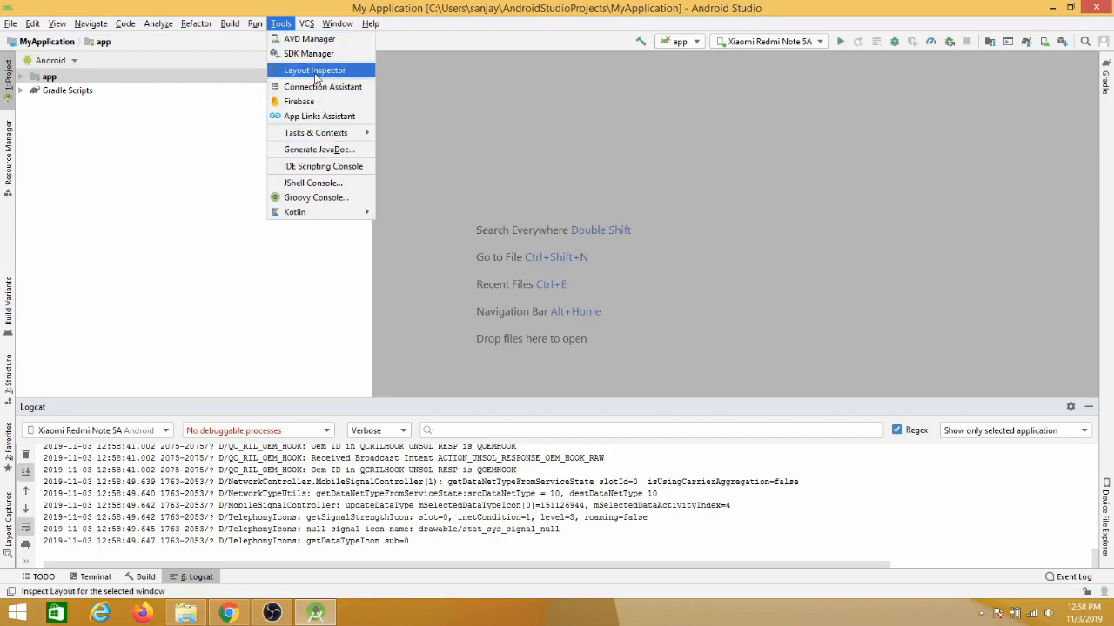
mouse_move(195, 26)
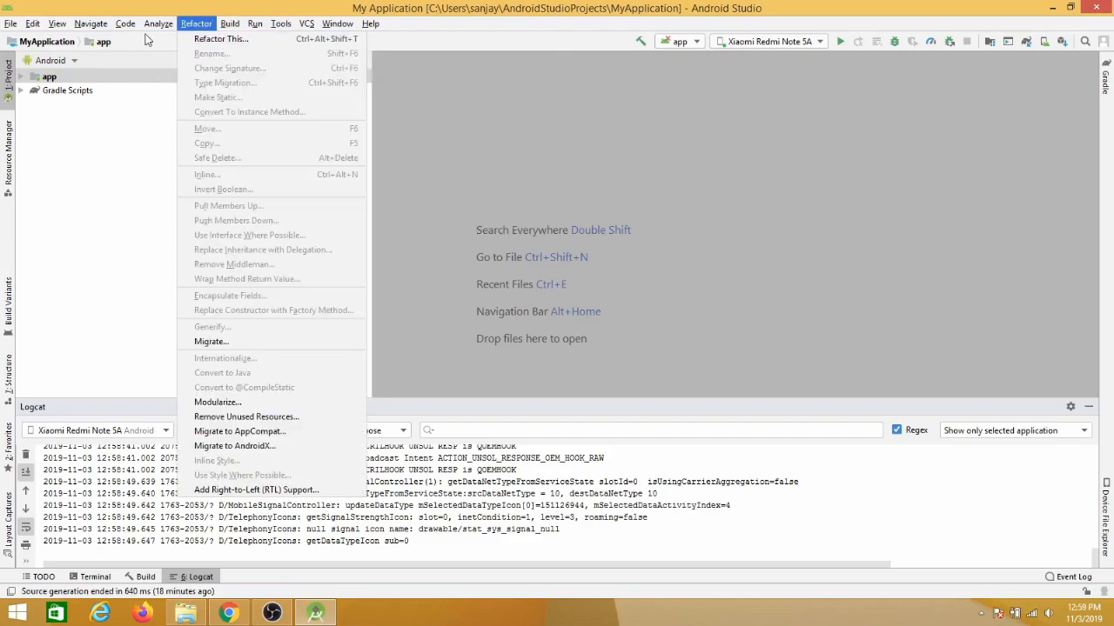
mouse_move(91, 31)
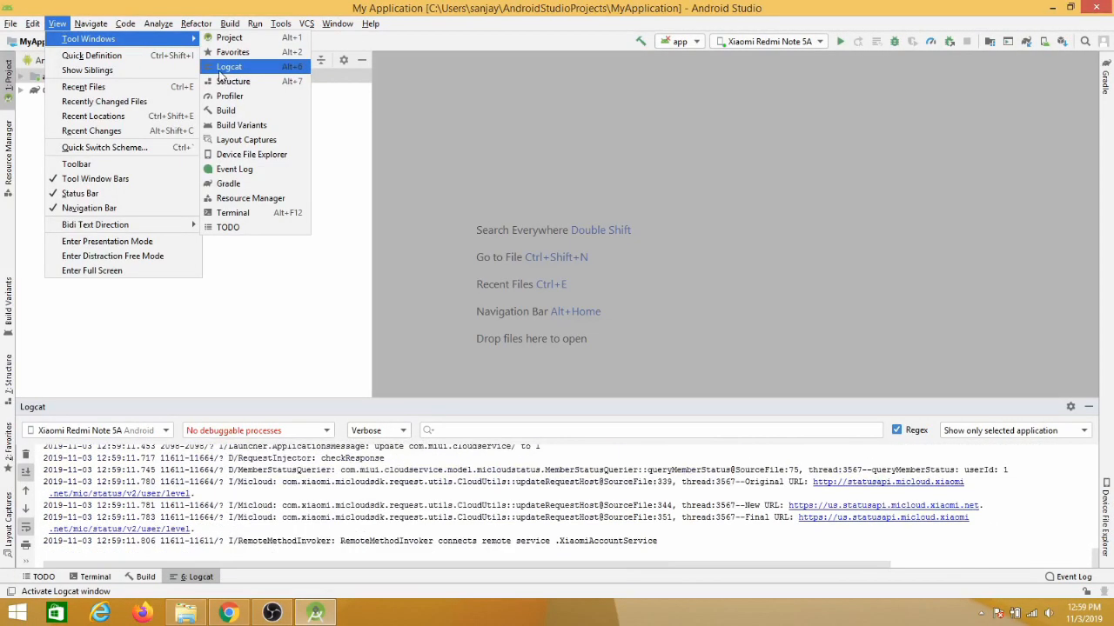
click(54, 24)
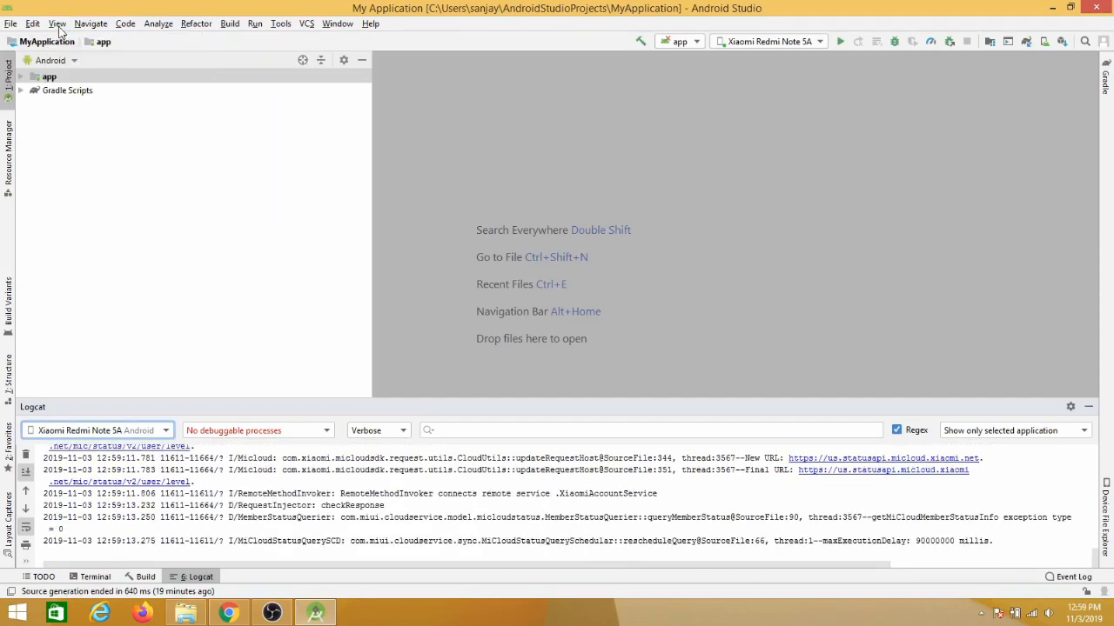
click(10, 25)
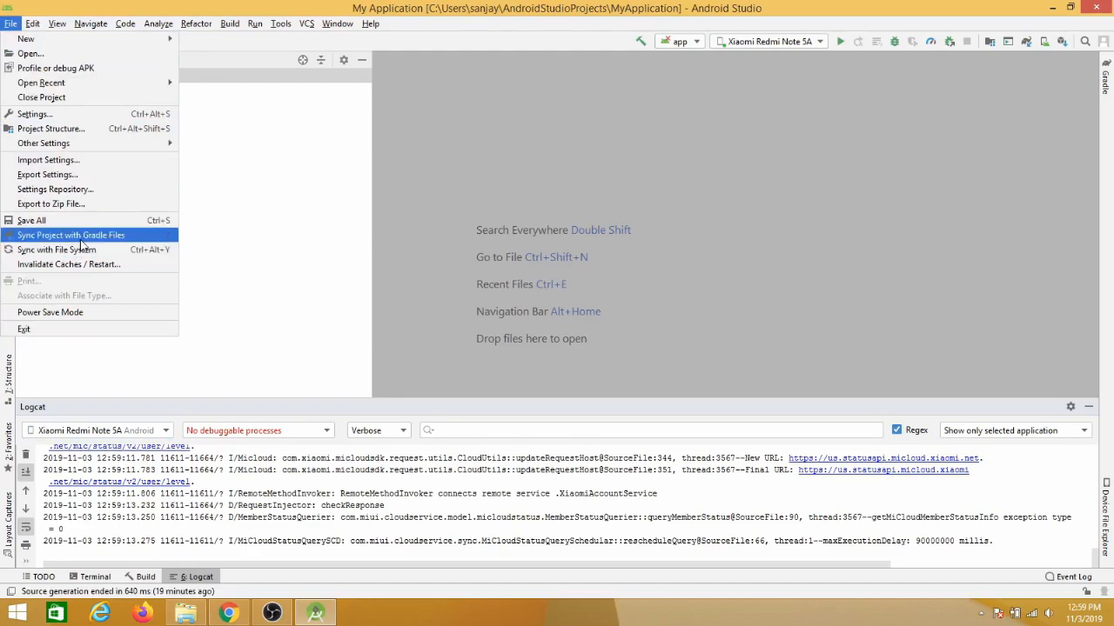
mouse_move(144, 26)
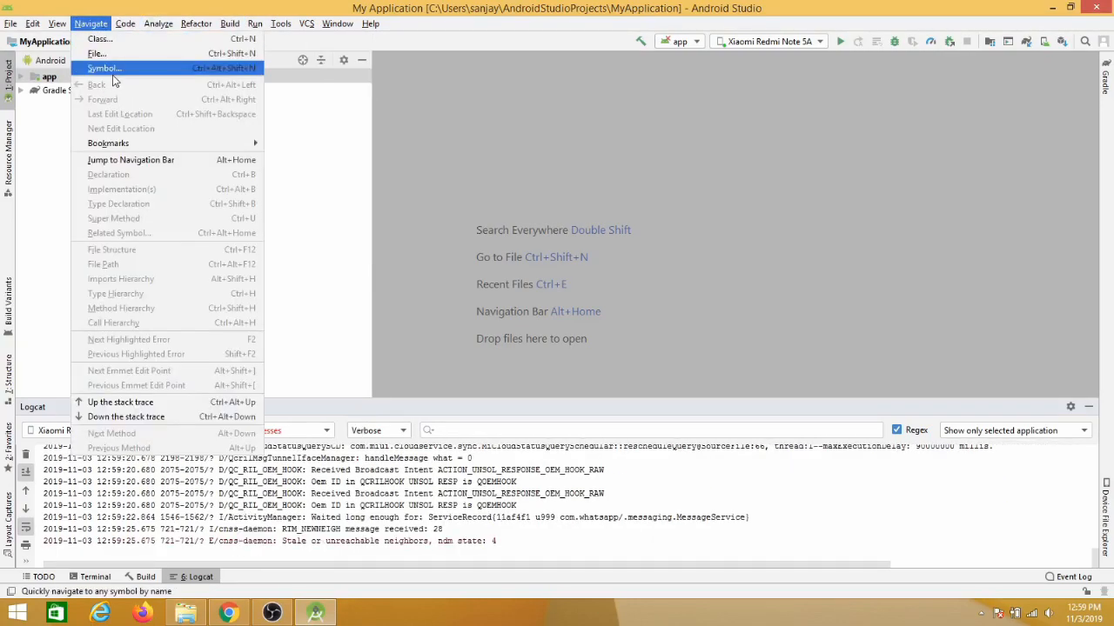
Hide the Logcat tool window and show it again
mouse_move(56, 23)
mouse_move(169, 40)
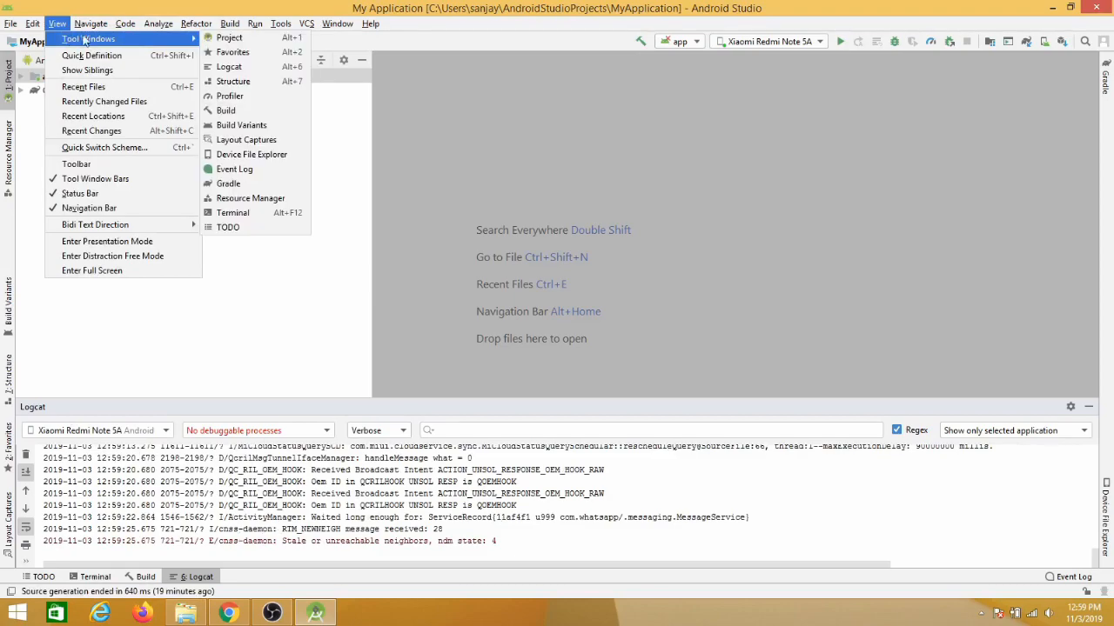
click(223, 71)
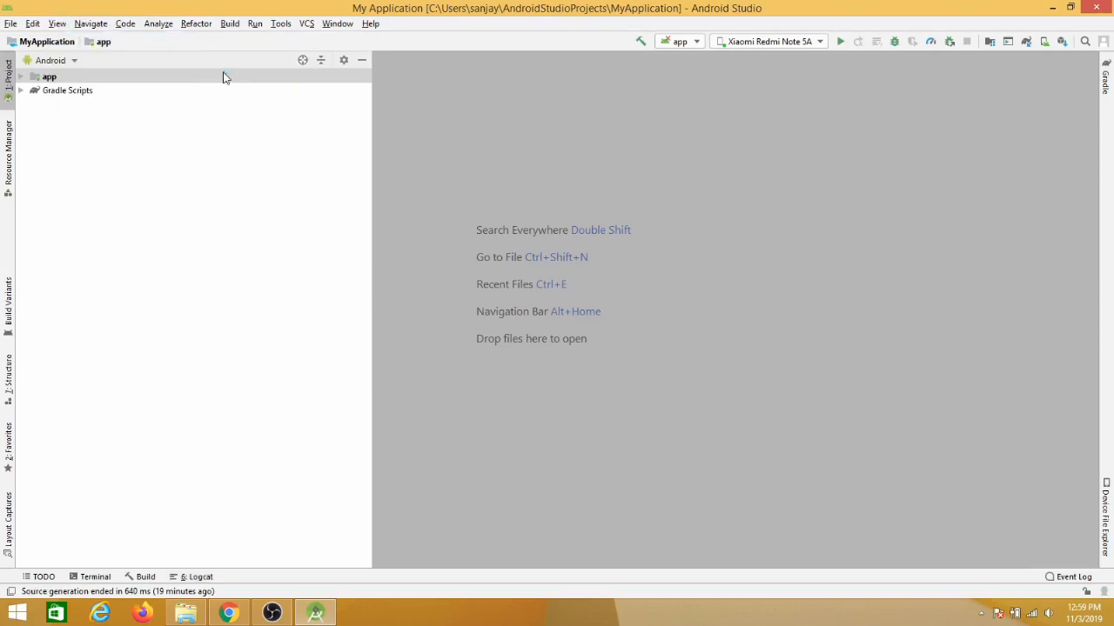
click(192, 583)
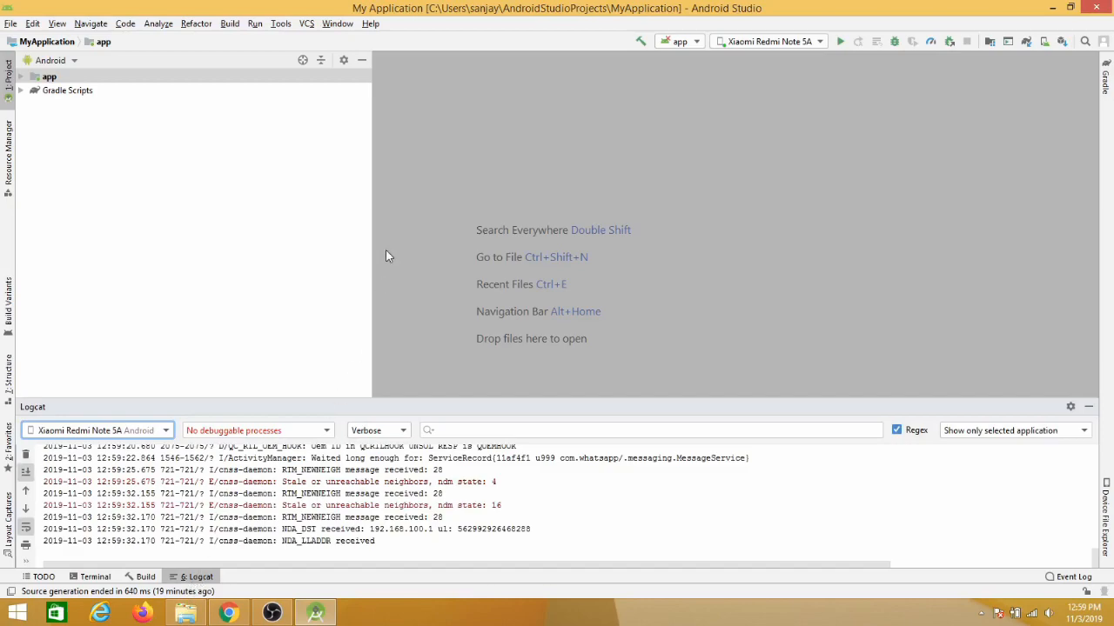
click(10, 24)
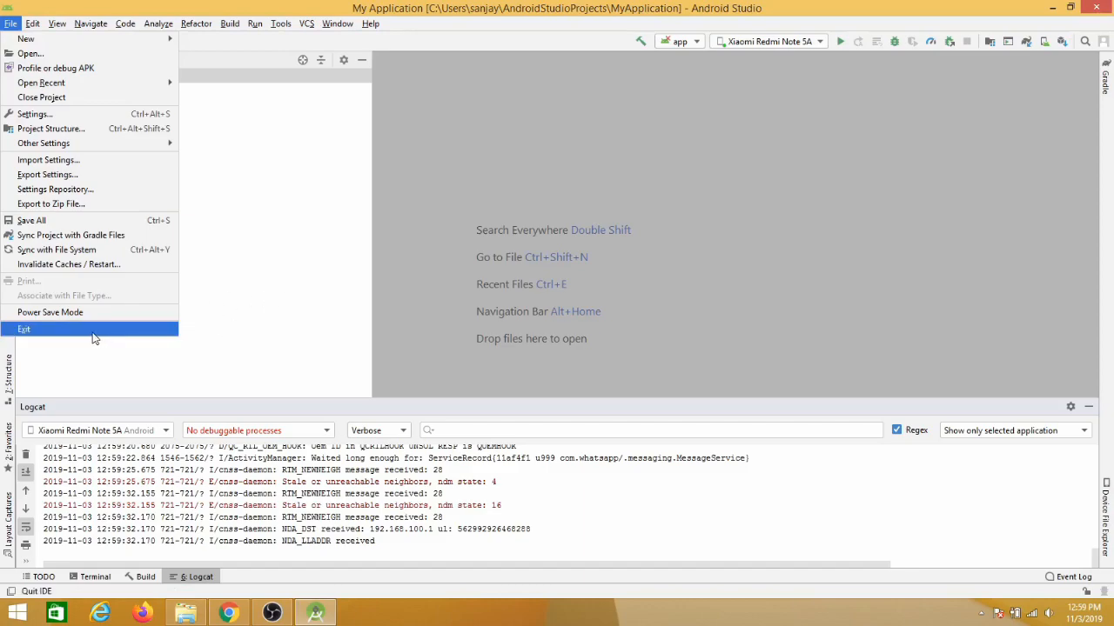
click(9, 28)
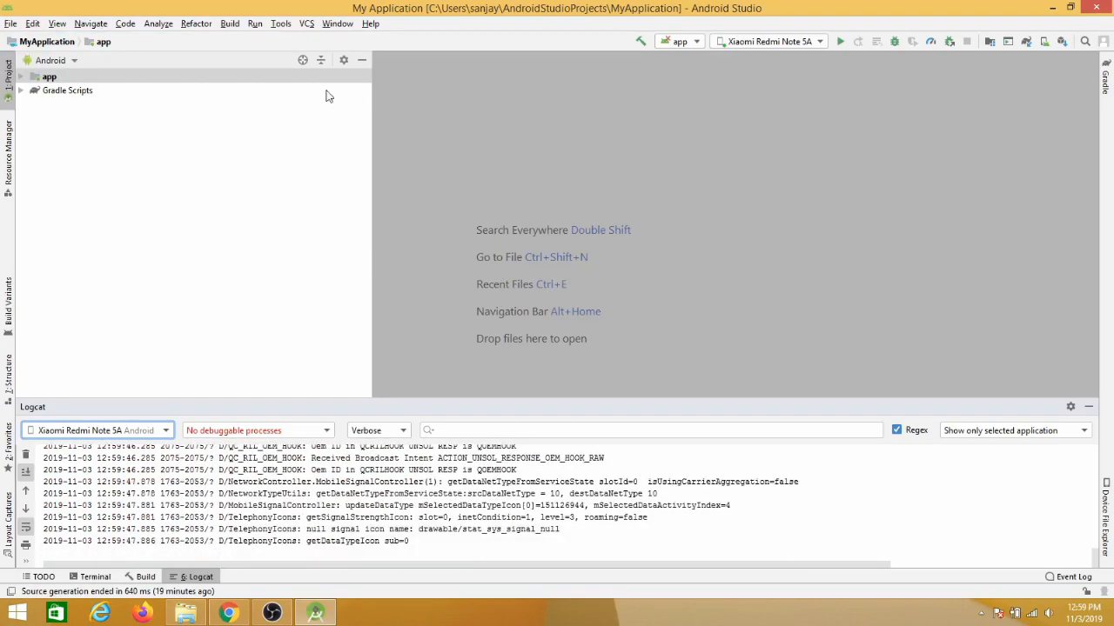
Open the AVD Manager, start creating a virtual device, and choose the Nexus 5X phone as its hardware
click(281, 25)
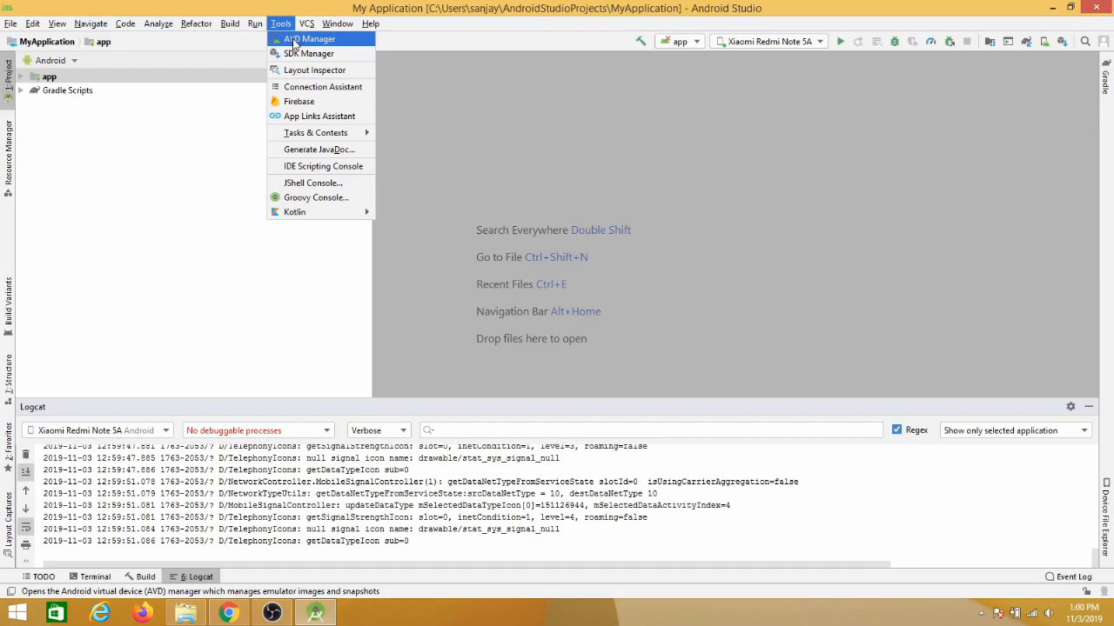
click(294, 44)
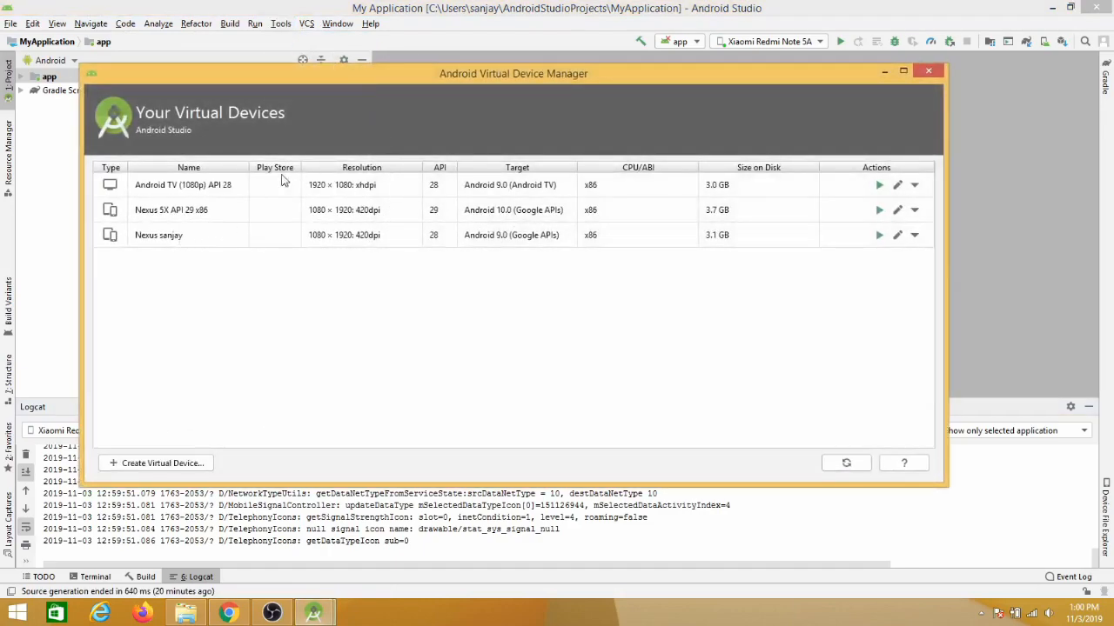
click(137, 468)
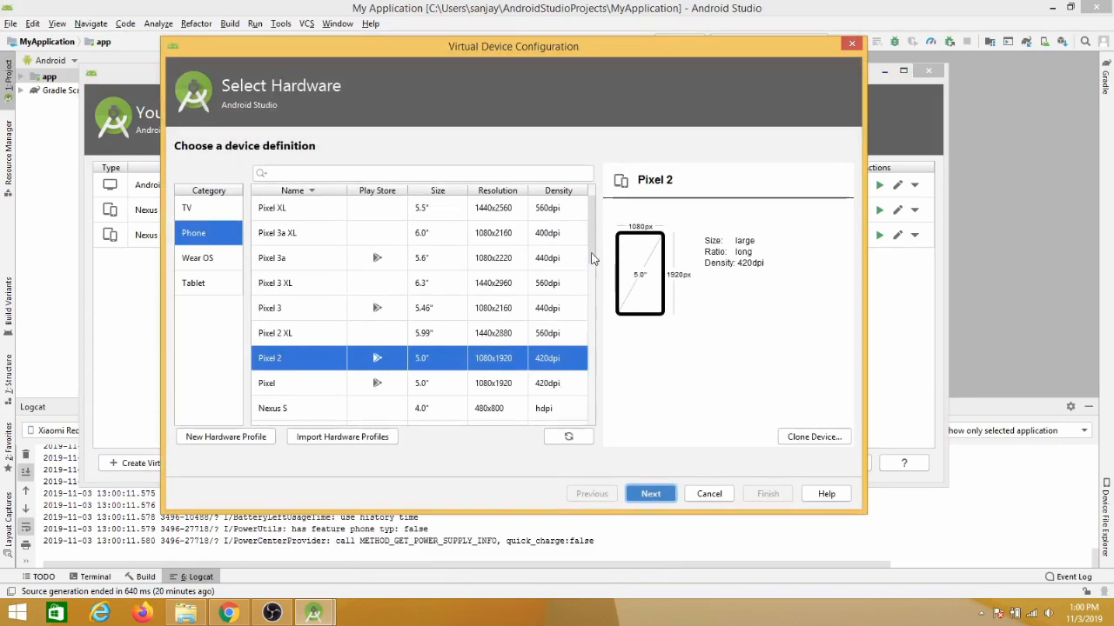
scroll(507, 277, down, 4)
scroll(490, 281, up, 1)
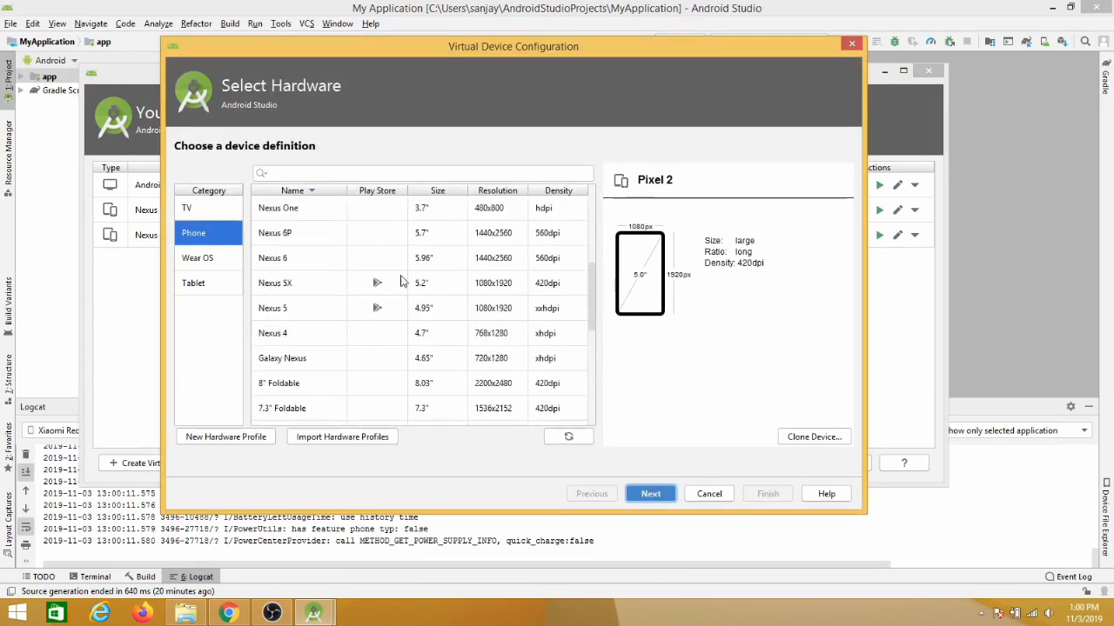
click(287, 286)
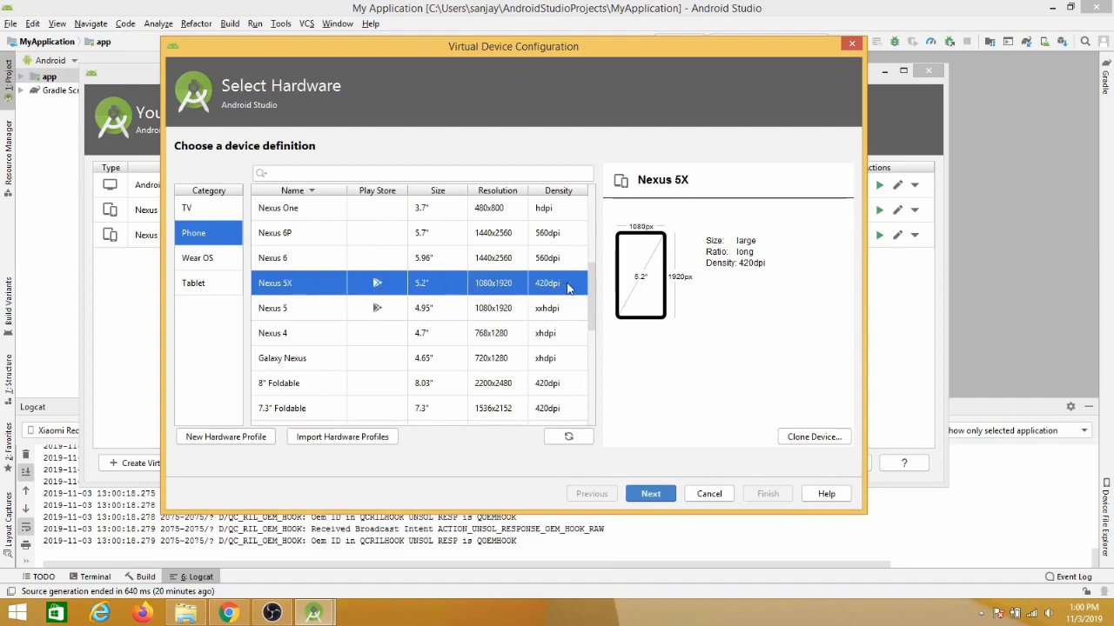
Use the Pie system image (API 28, x86, Google Play) and finish the virtual device with the default portrait configuration
click(652, 494)
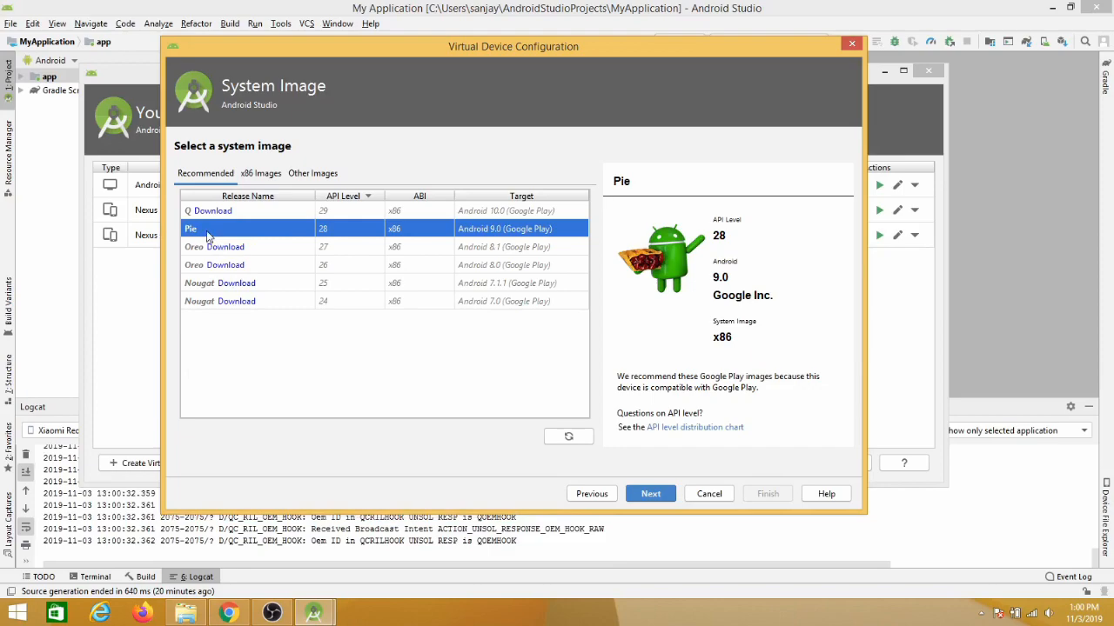
click(651, 494)
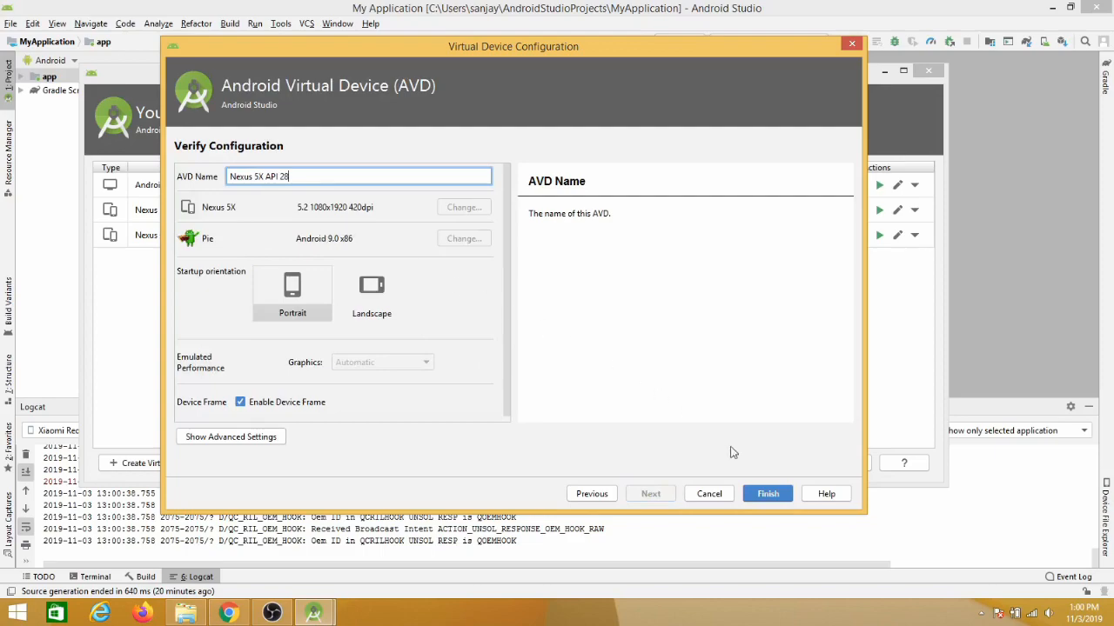
click(769, 495)
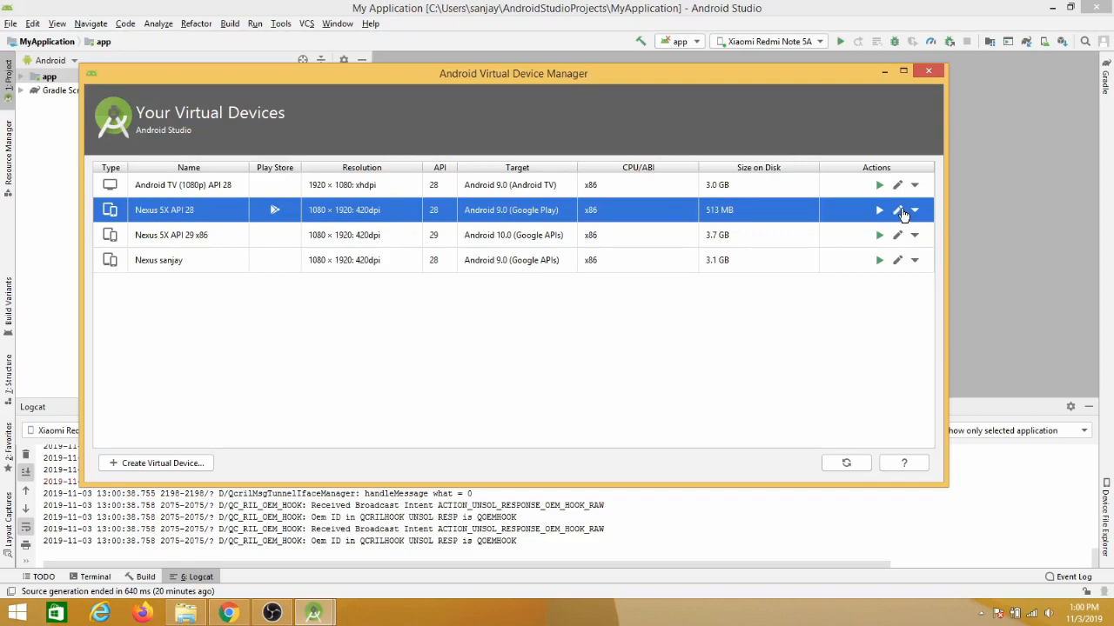
Launch the Nexus 5X API 28 virtual device and move its emulator window clear of the device names
click(881, 211)
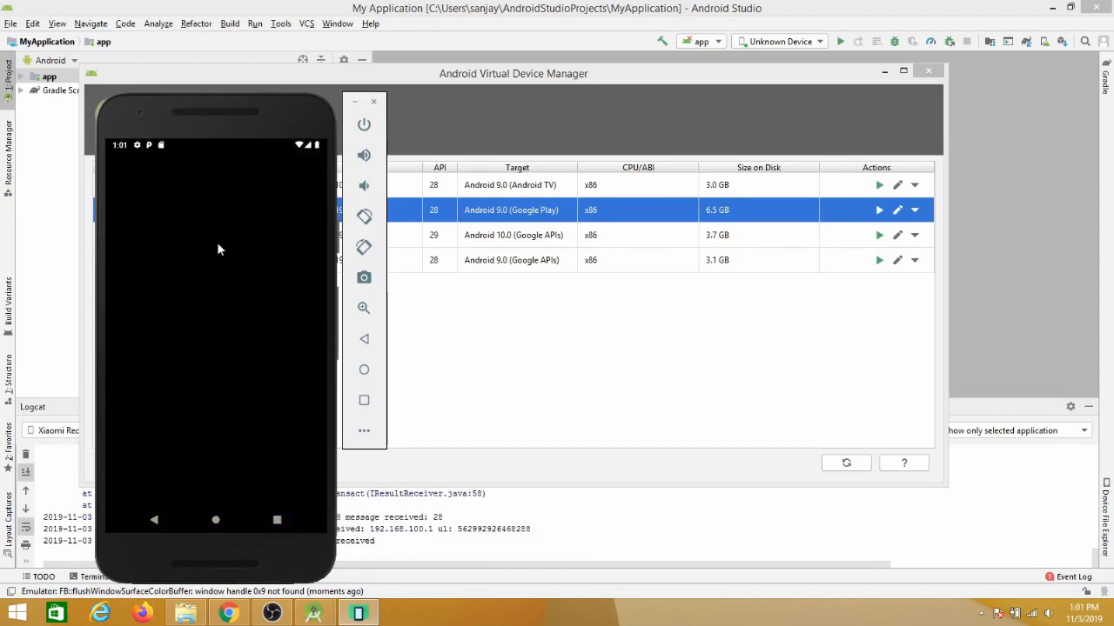
drag(234, 113, 566, 87)
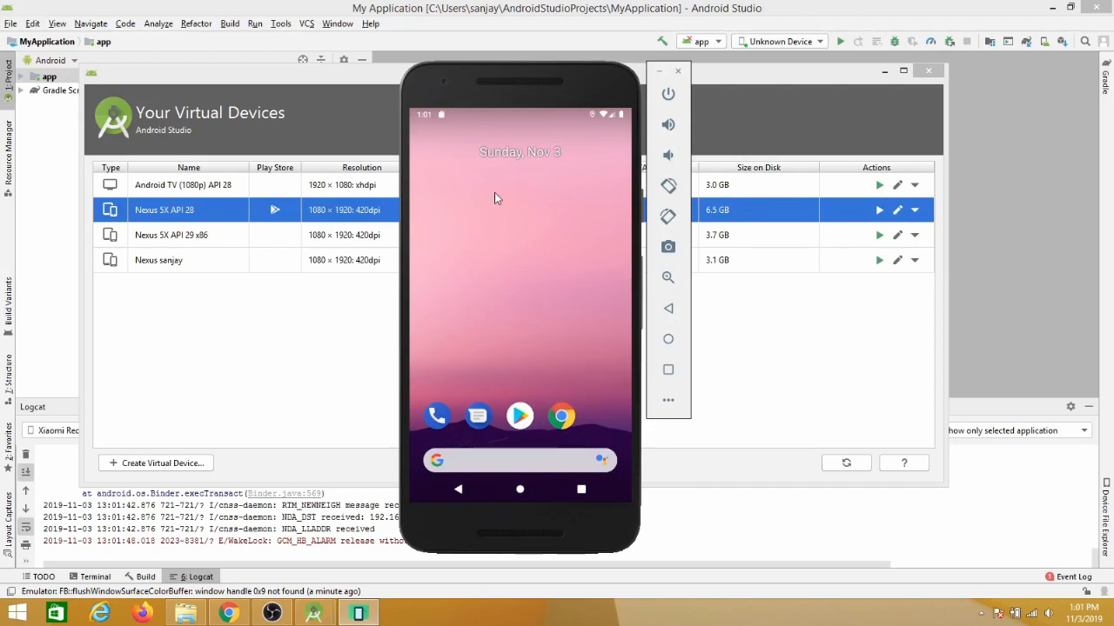
Browse the emulator's app drawer, open Gmail to test the device, and return to the home screen
drag(584, 361, 564, 265)
drag(554, 426, 554, 214)
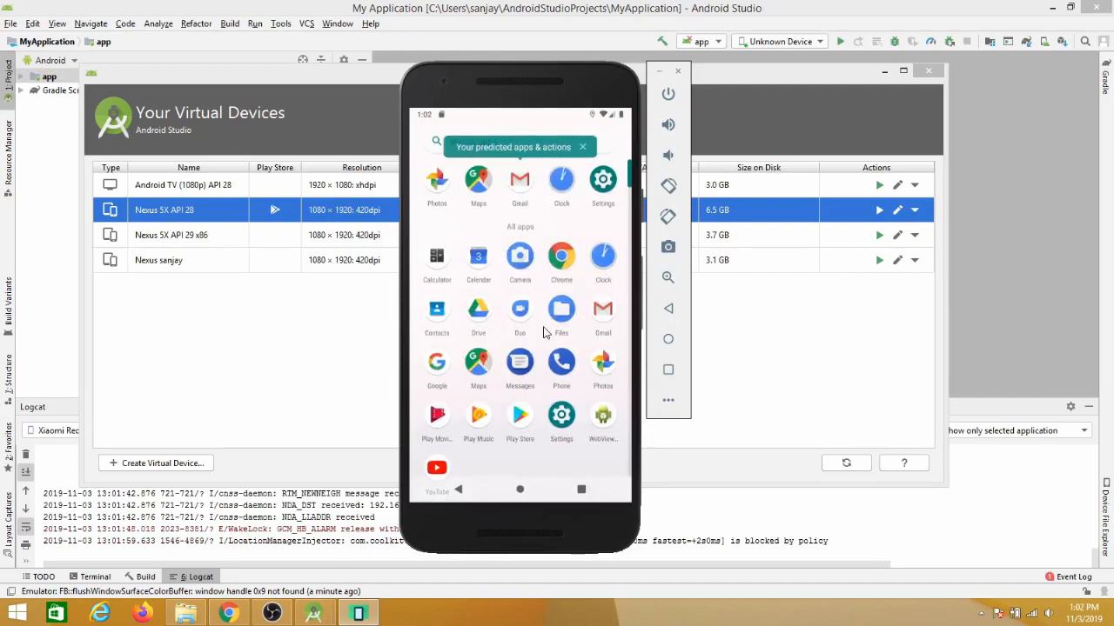
scroll(544, 328, up, 2)
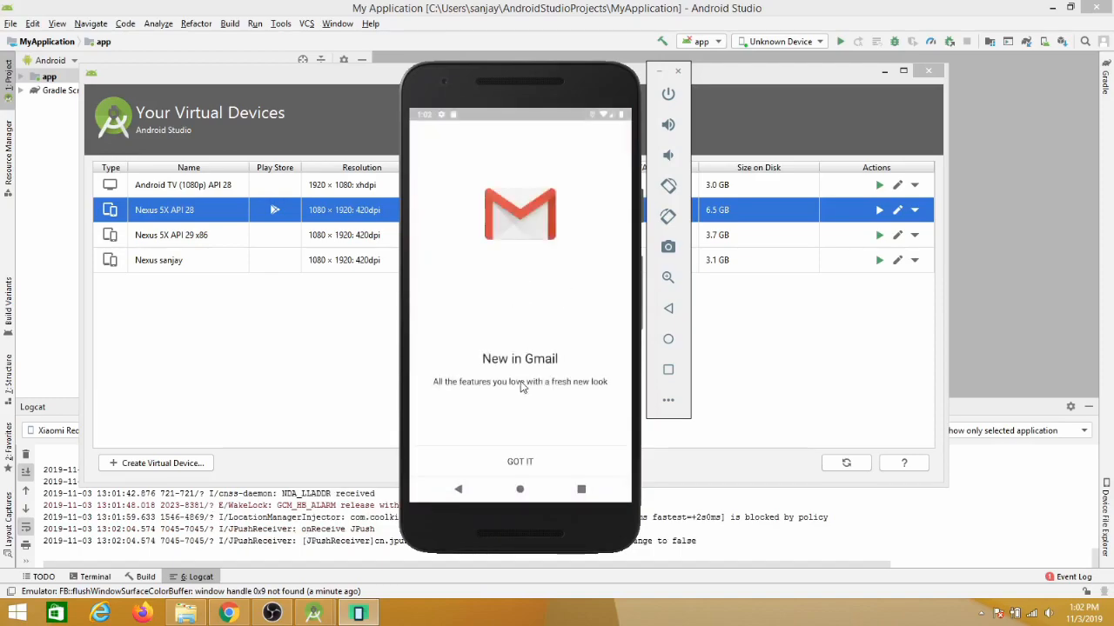
click(464, 492)
click(522, 492)
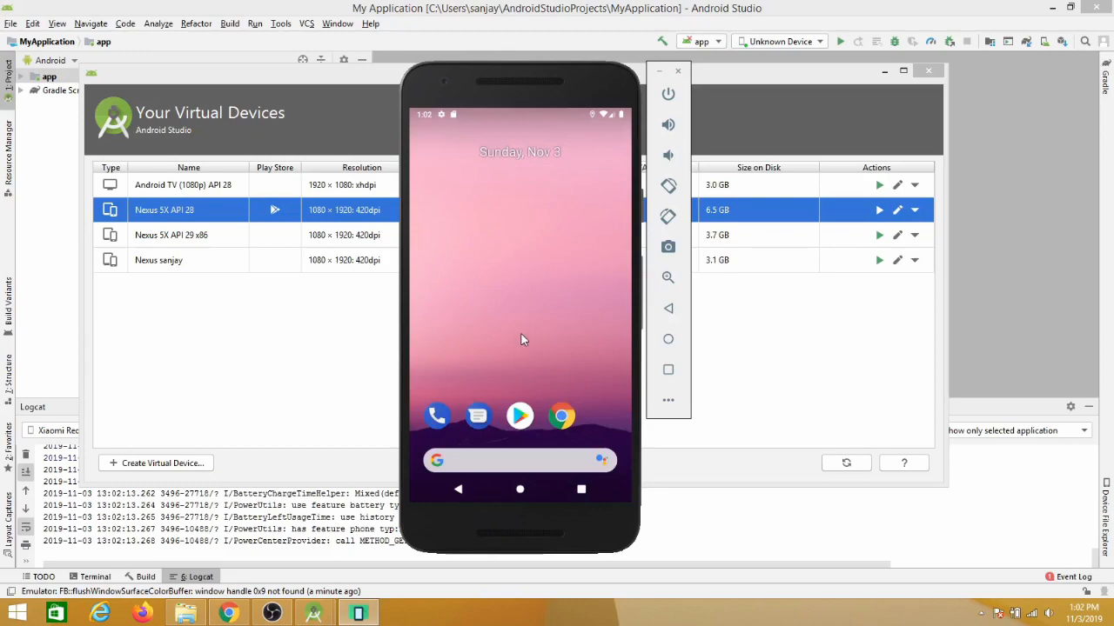
Open the Camera app from the emulator's app drawer and get through its location-access and photo-location prompts
drag(520, 340, 516, 261)
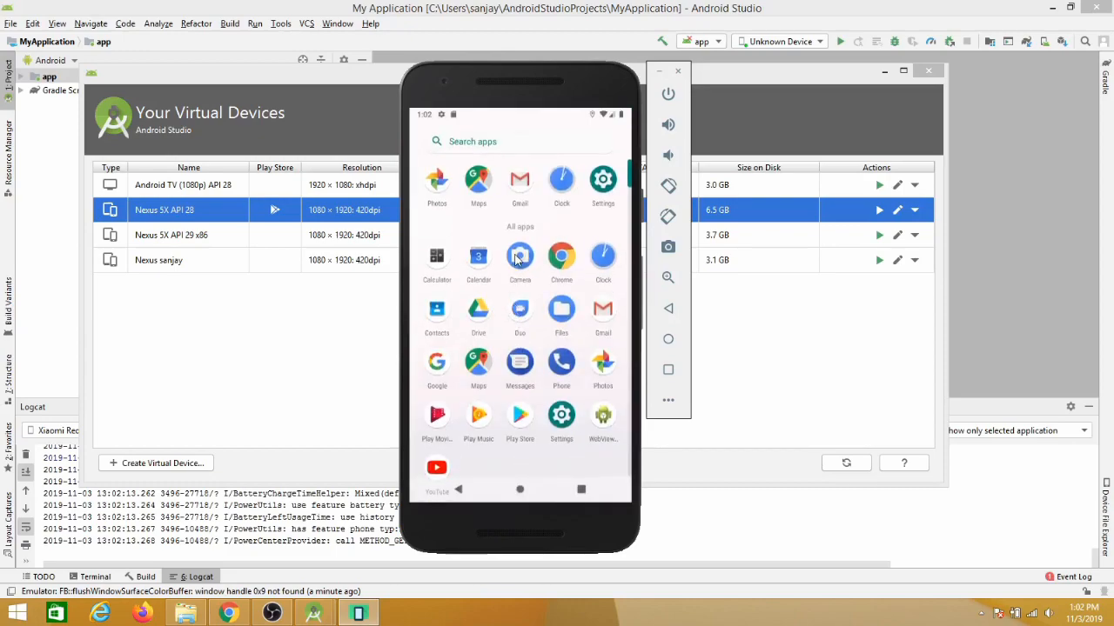
click(517, 259)
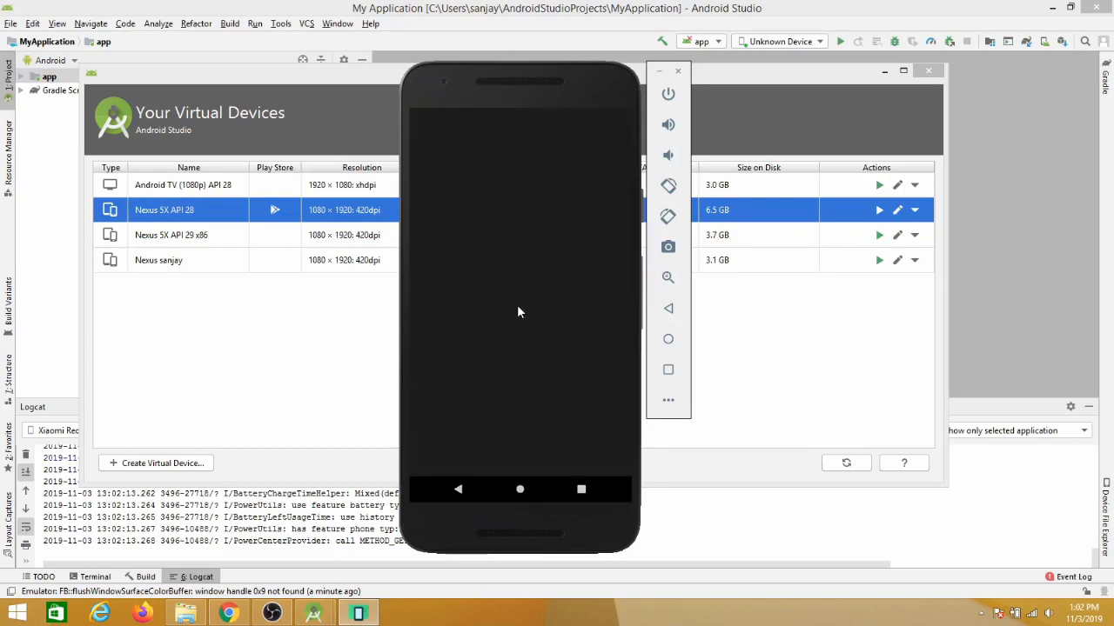
click(570, 317)
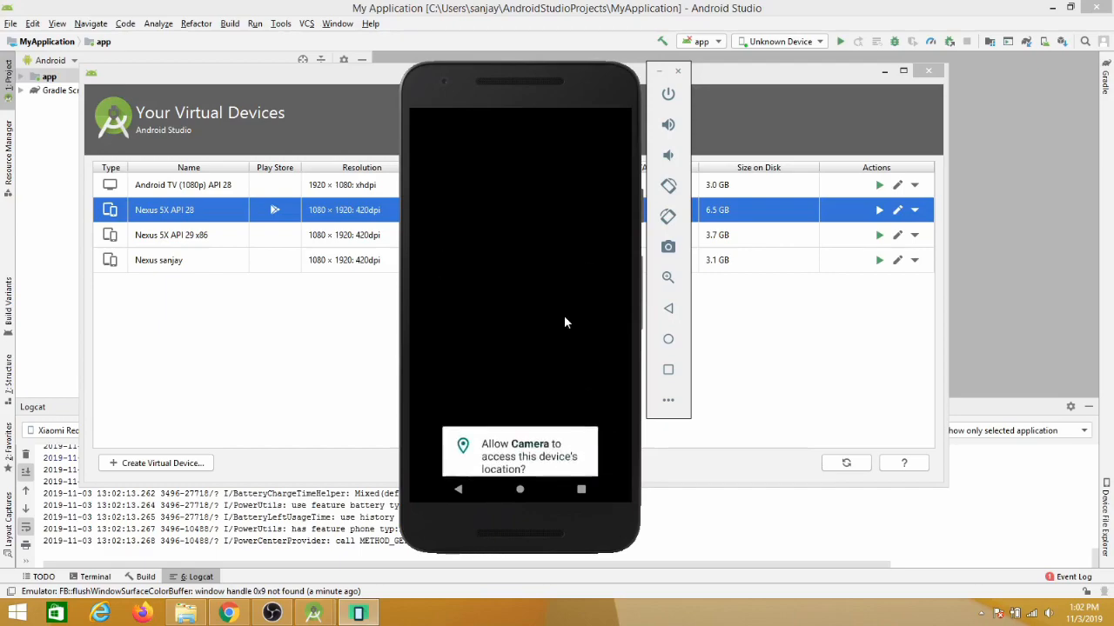
click(527, 452)
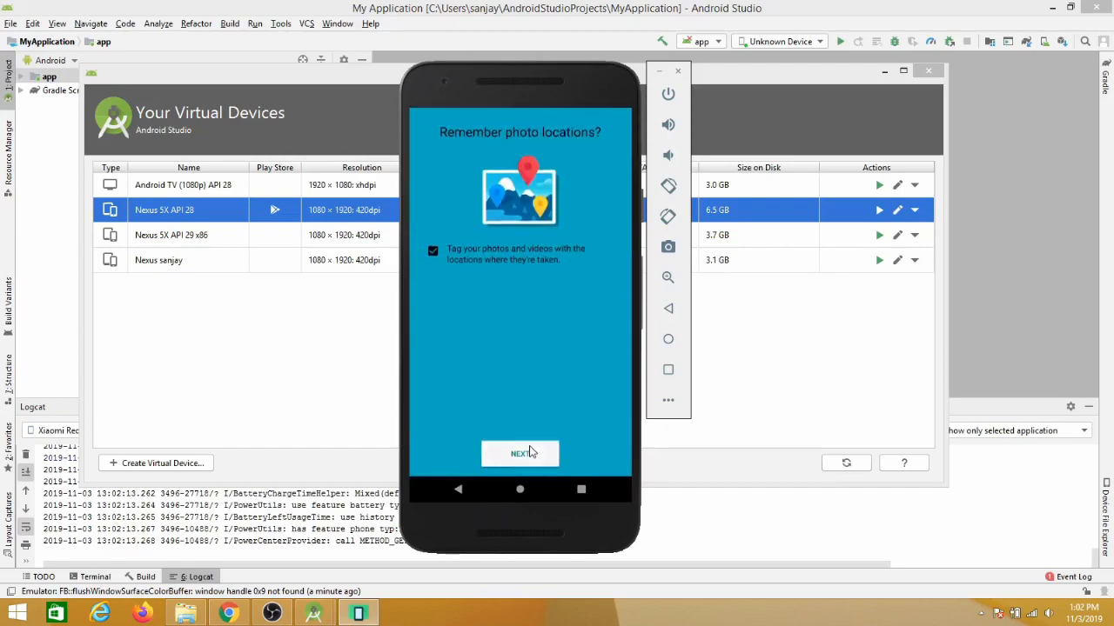
click(566, 383)
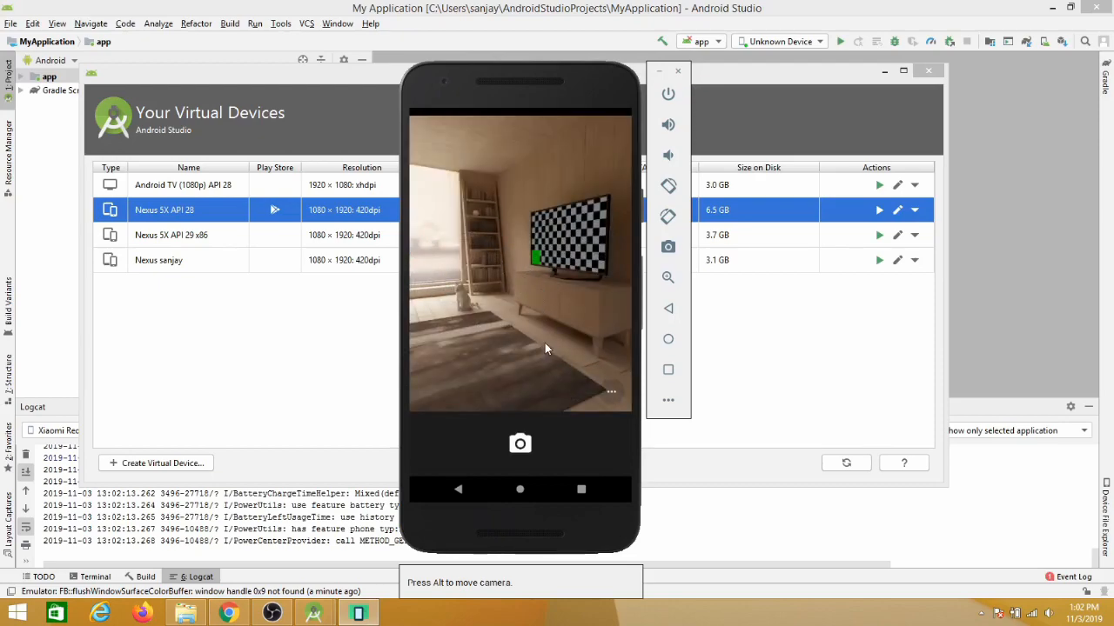
Look around the camera's virtual scene, view the emulated front camera's image, and leave the Camera app
key(alt)
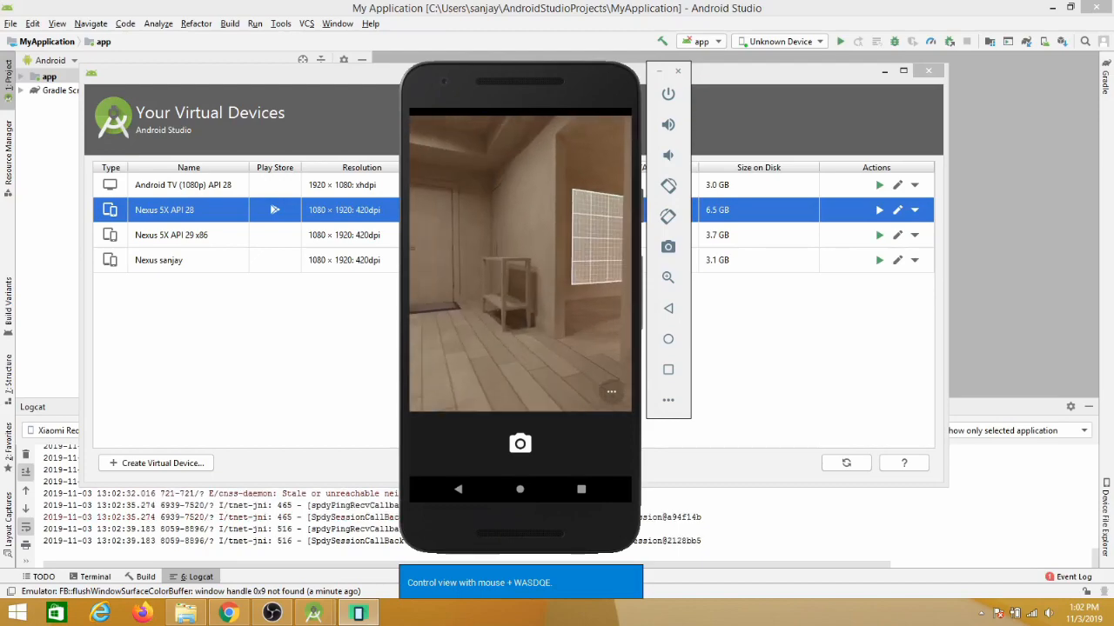
click(614, 391)
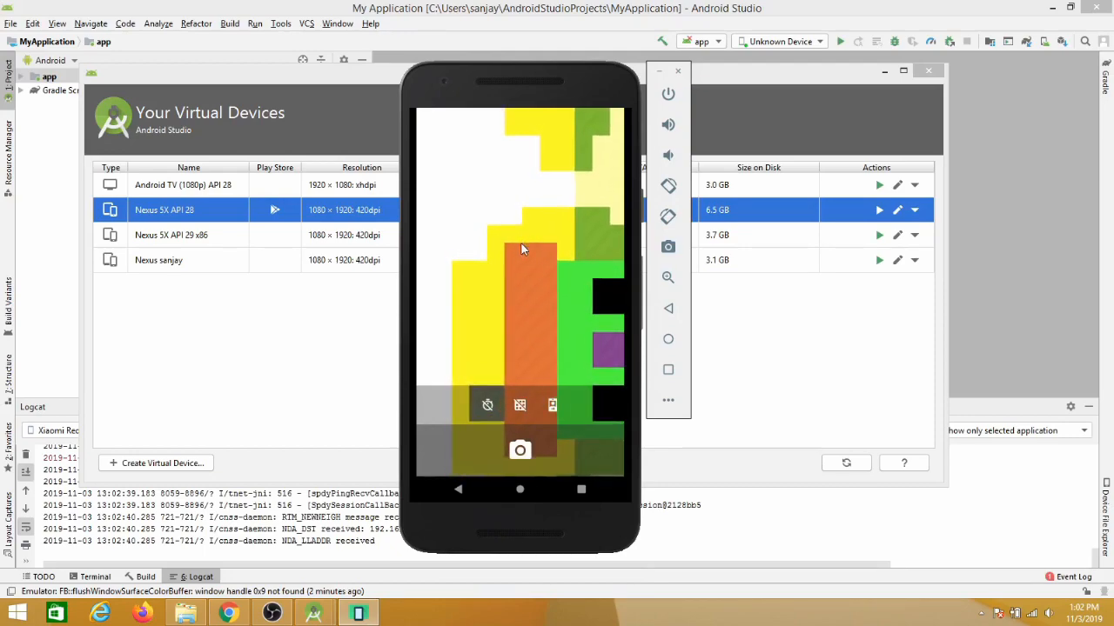
click(459, 492)
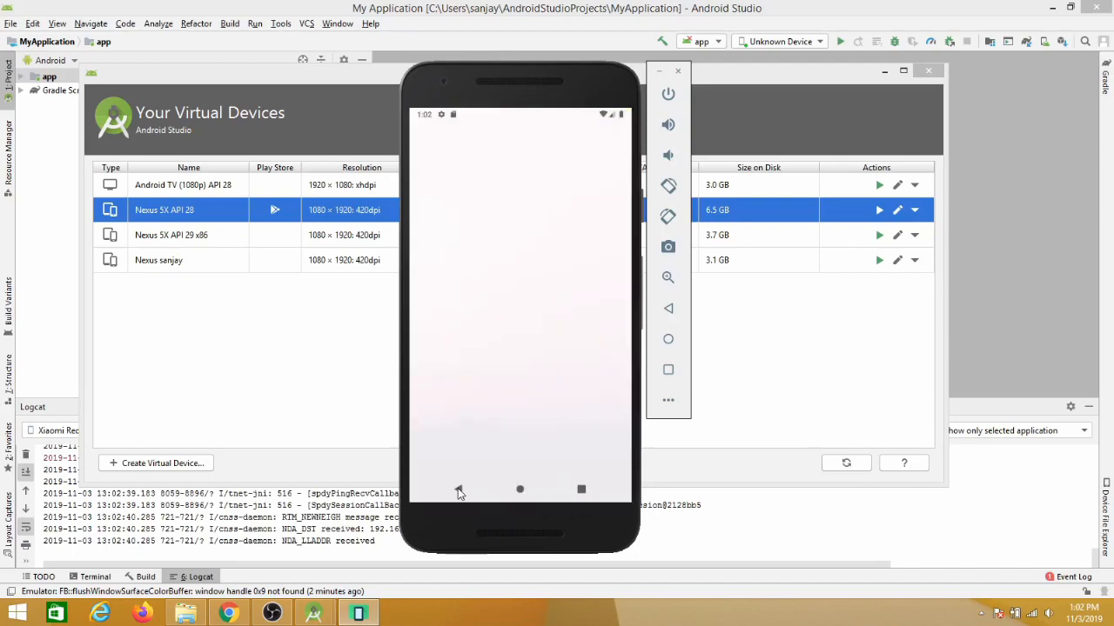
Power off the Nexus 5X API 28 emulator and set the device's front camera to Webcam0 in its advanced settings
click(669, 96)
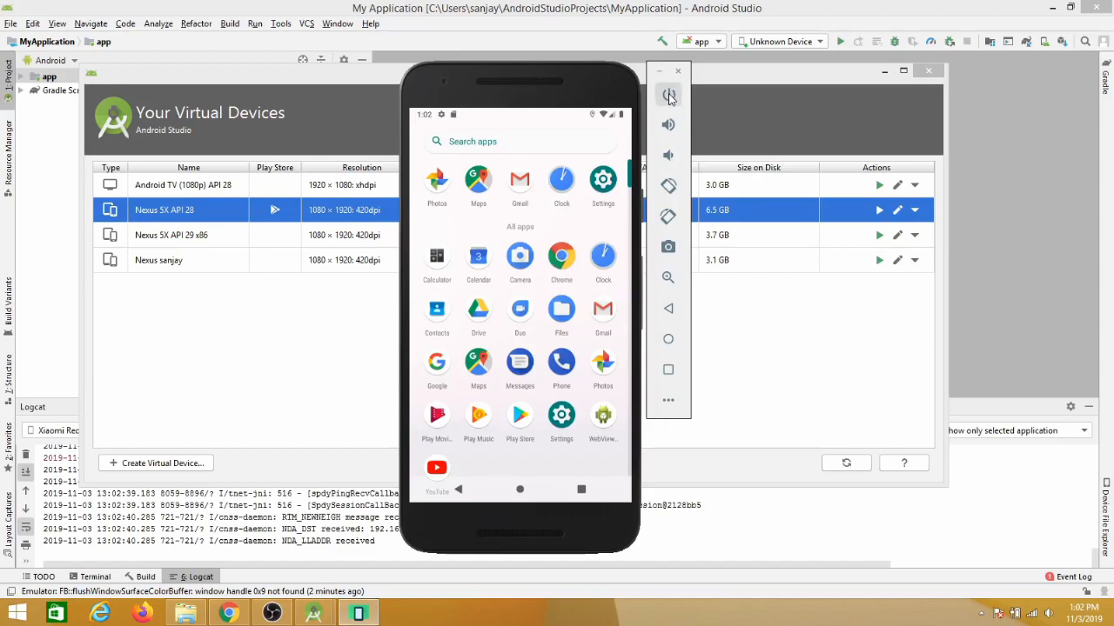
click(600, 211)
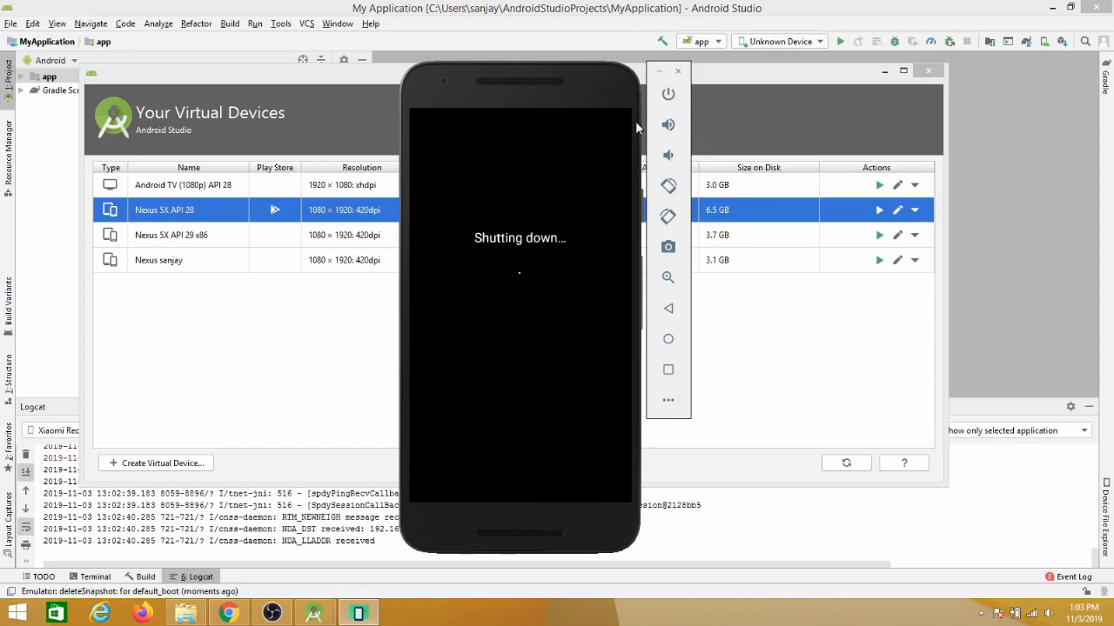
click(897, 210)
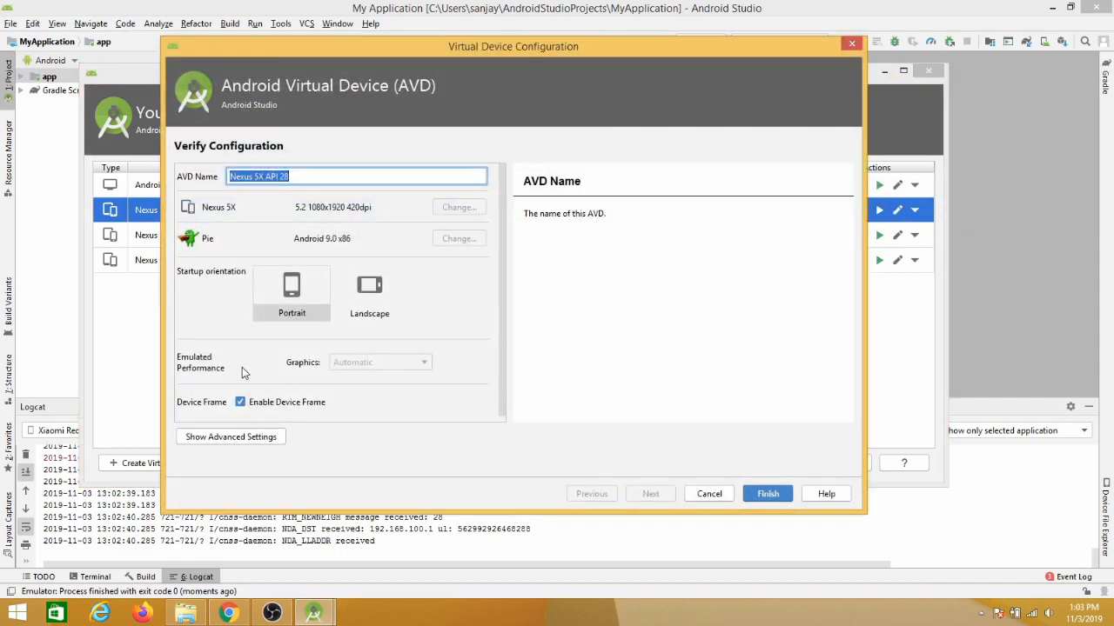
click(215, 438)
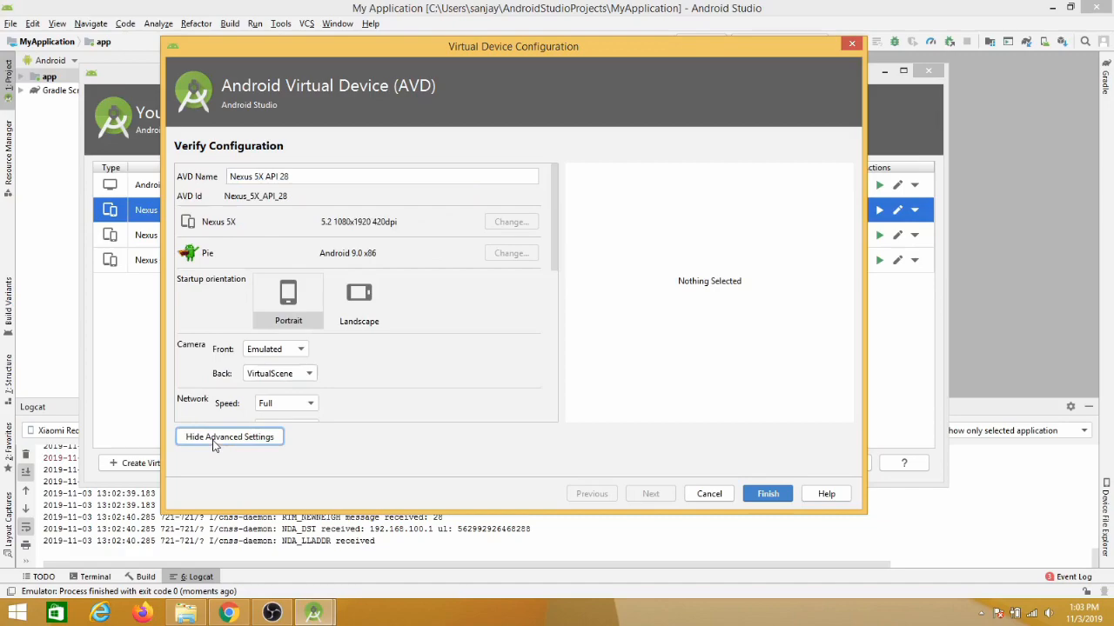
click(290, 352)
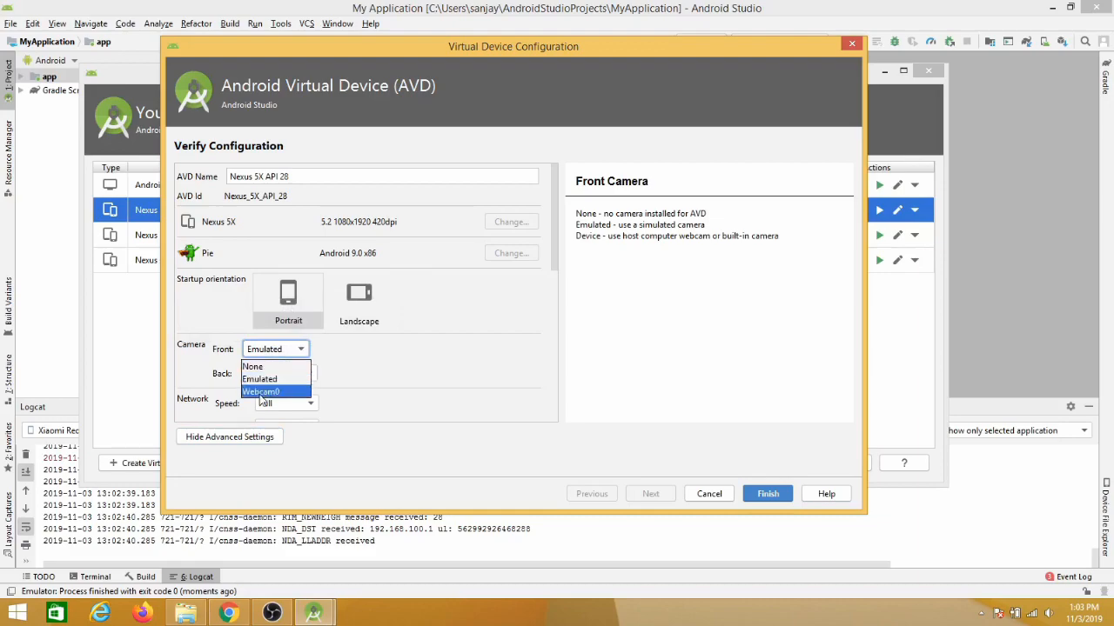
click(261, 393)
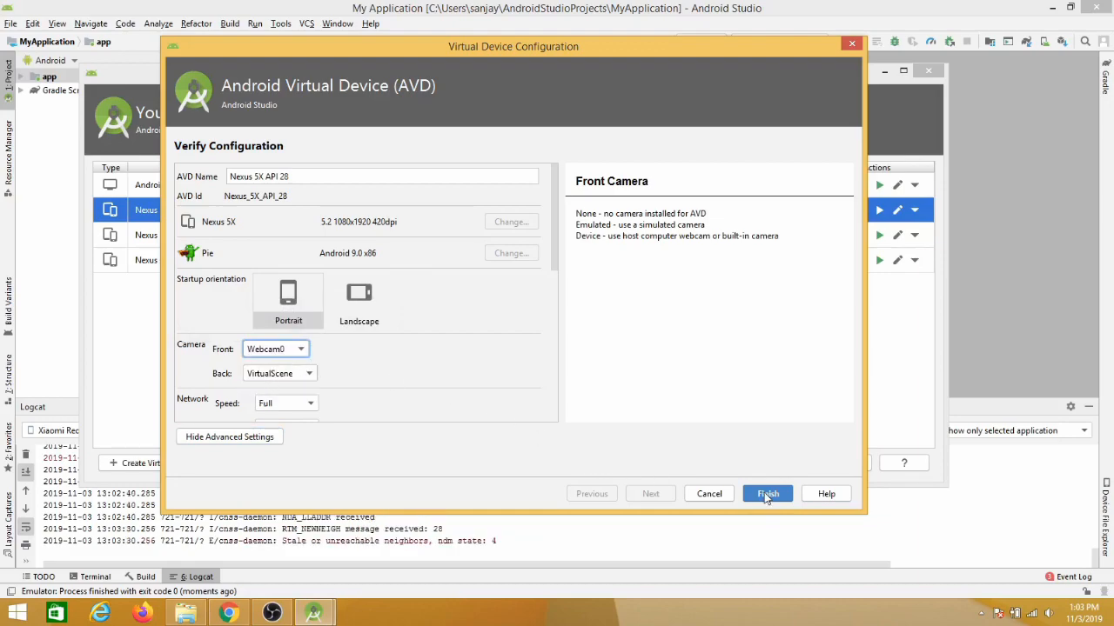
click(766, 494)
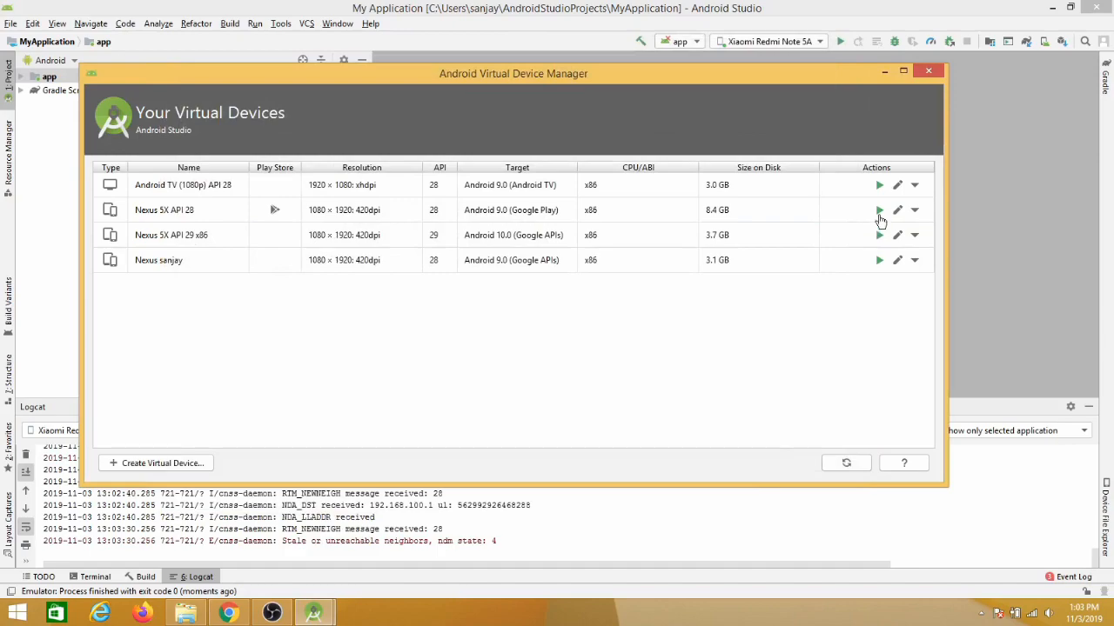
Launch the Nexus 5X API 28 device again, open its Camera app, and switch to the front camera
click(879, 211)
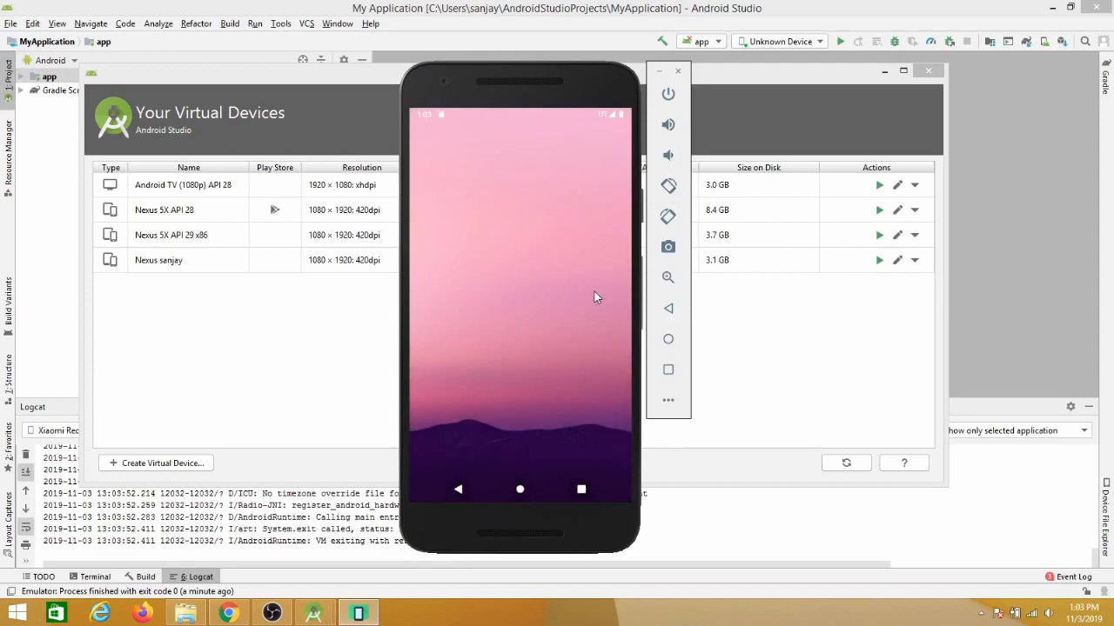
drag(594, 292, 566, 147)
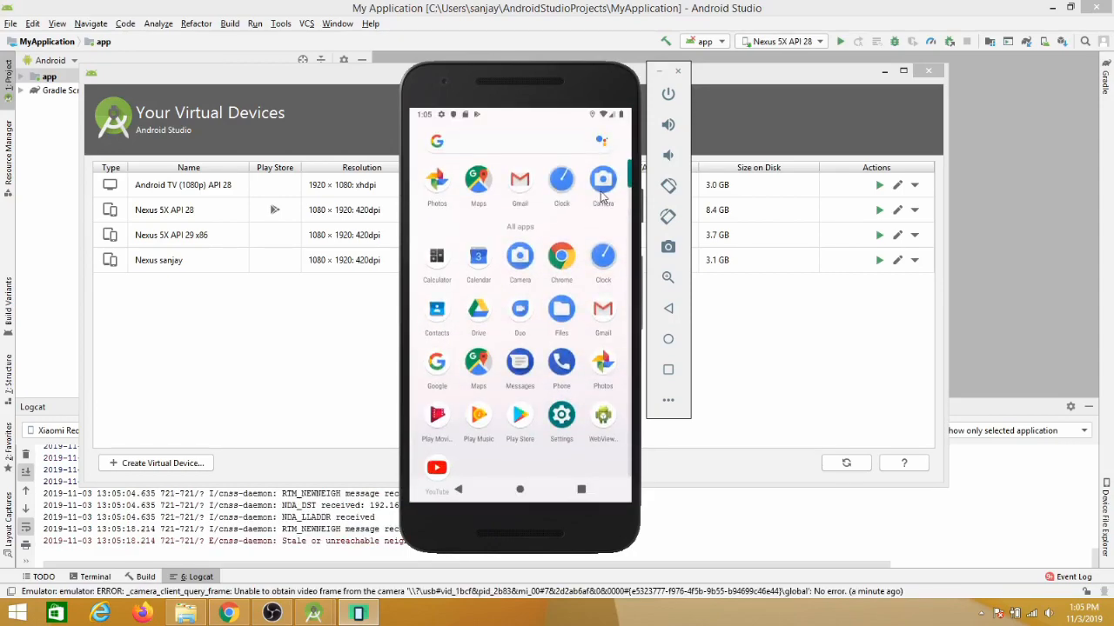
click(602, 187)
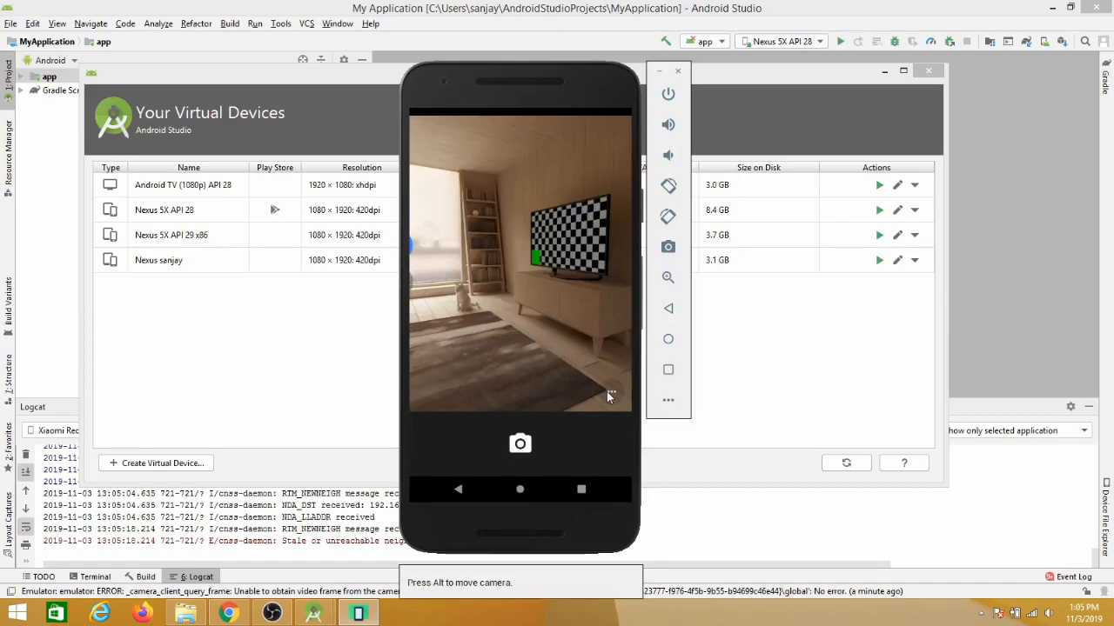
click(606, 392)
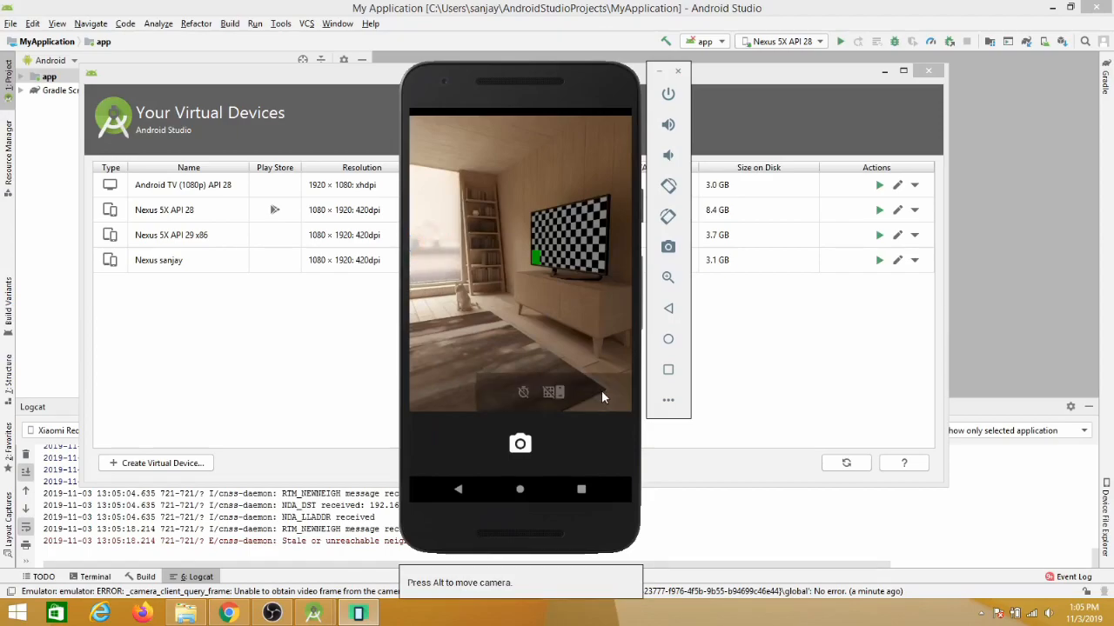
click(552, 393)
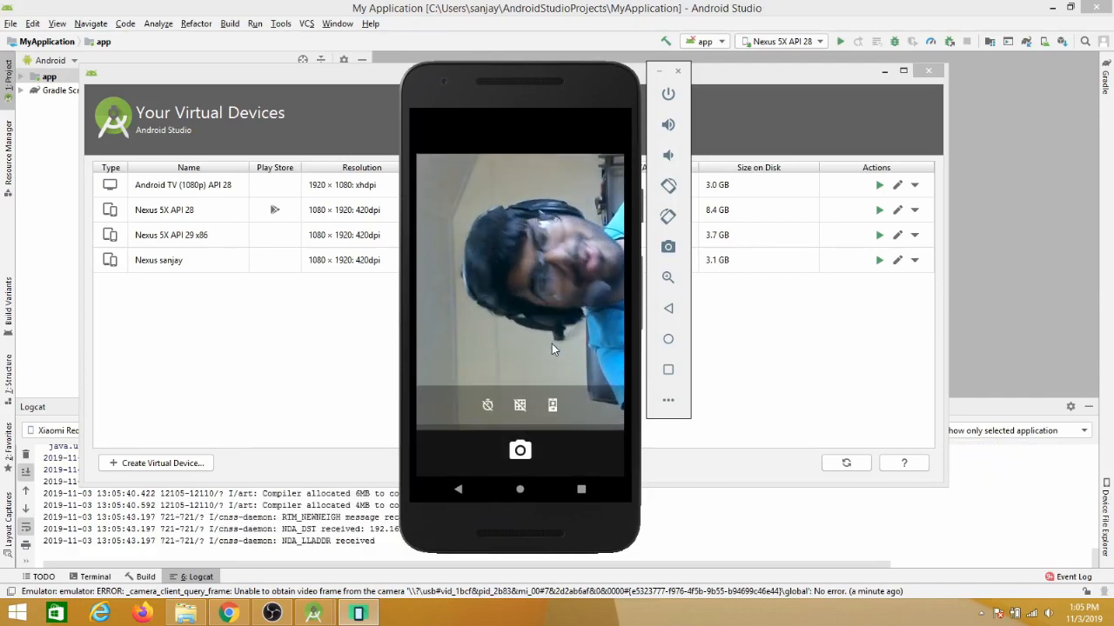
Take a photo with the front camera, view it, and return to the emulator's home screen
click(520, 451)
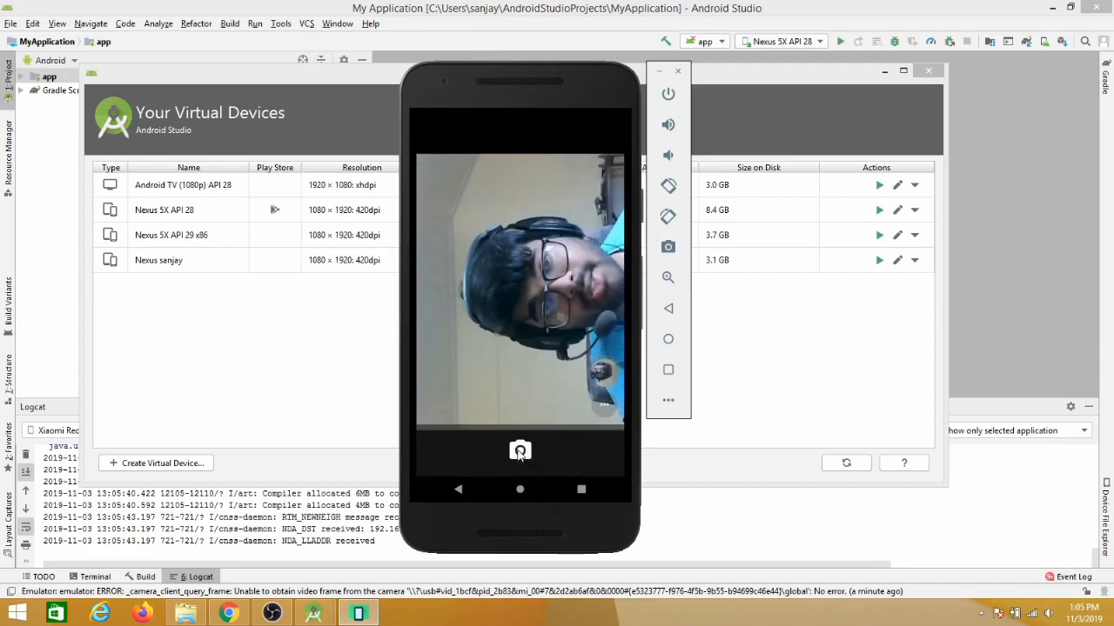
click(600, 371)
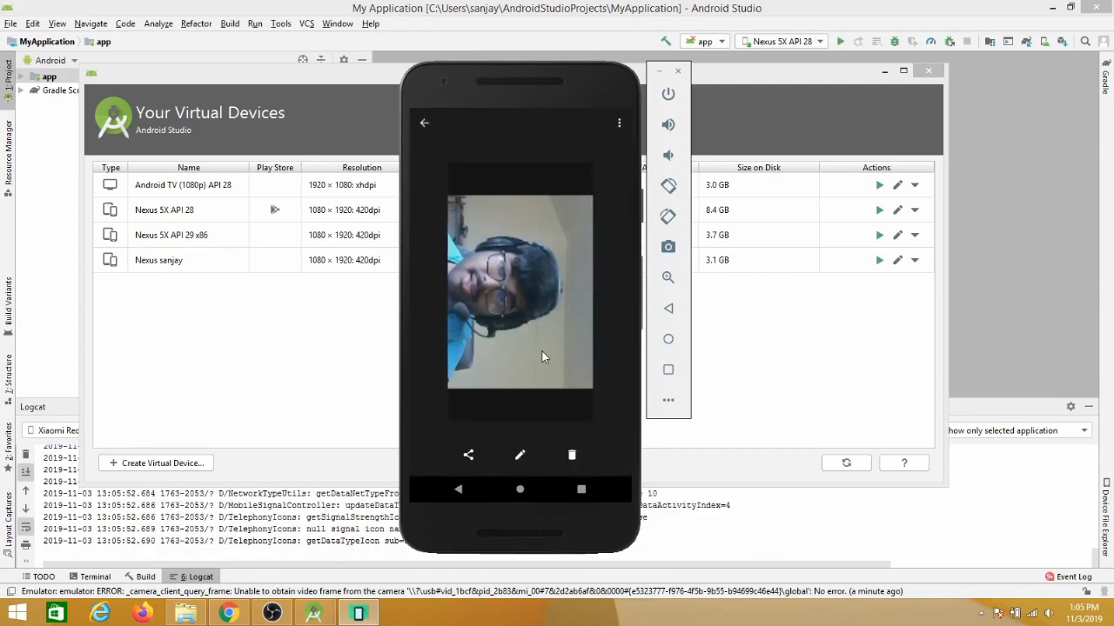
click(424, 125)
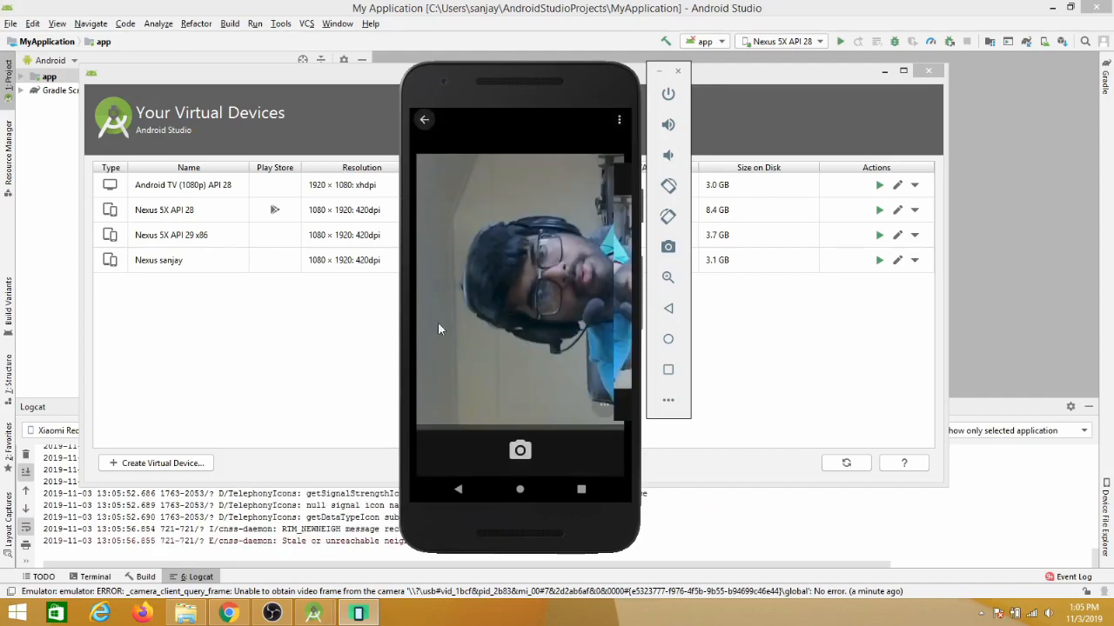
click(520, 489)
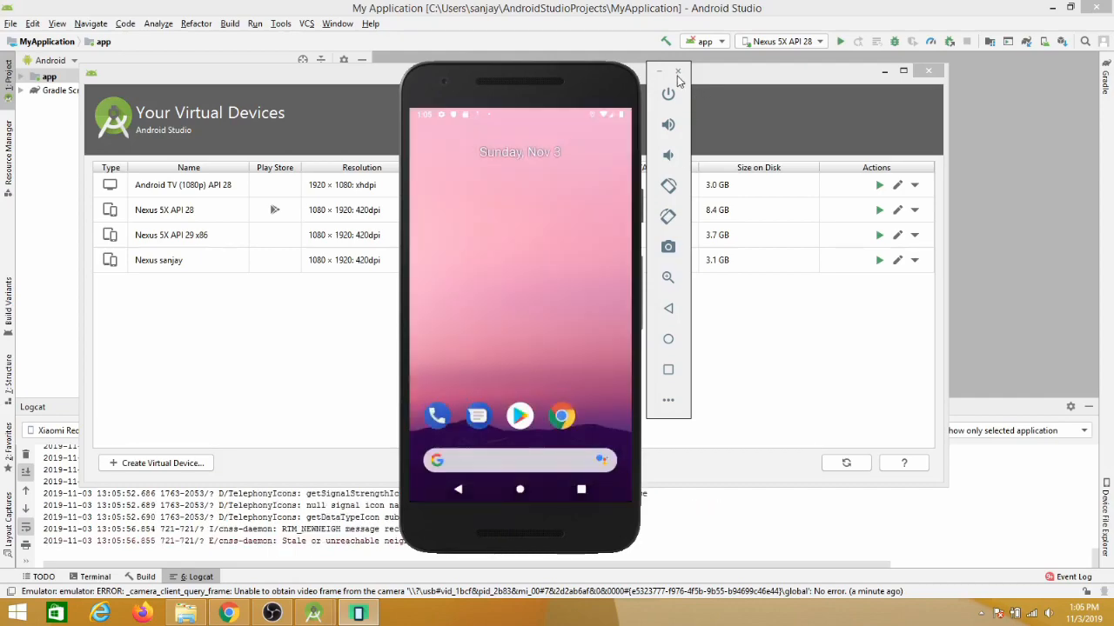
Close the emulator and the AVD Manager, and exit Android Studio
click(677, 72)
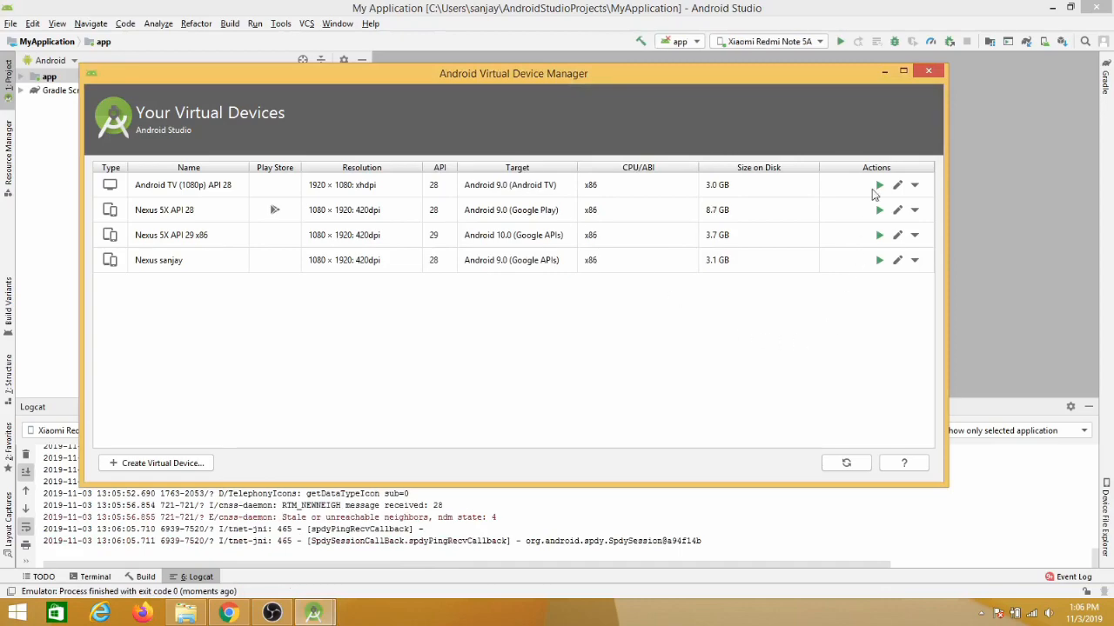
click(928, 72)
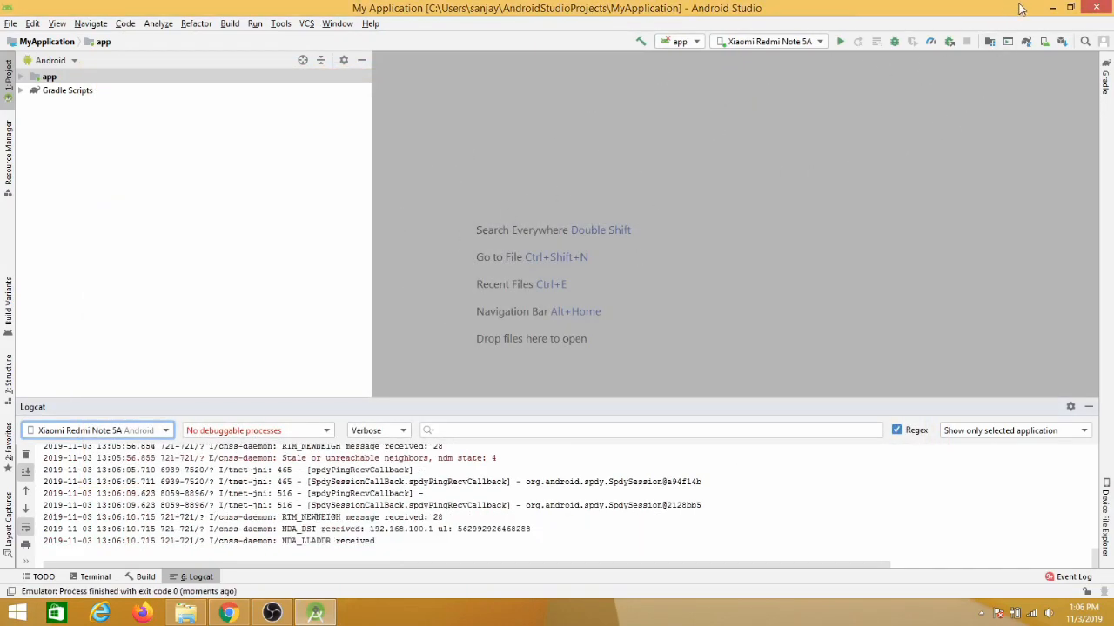
click(1095, 9)
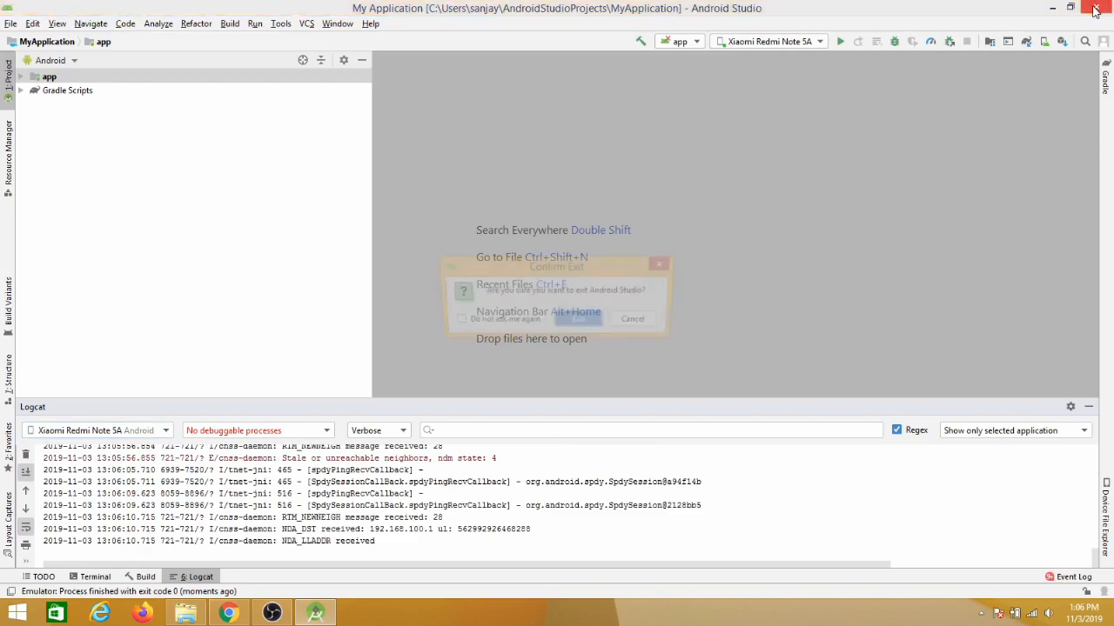
click(583, 325)
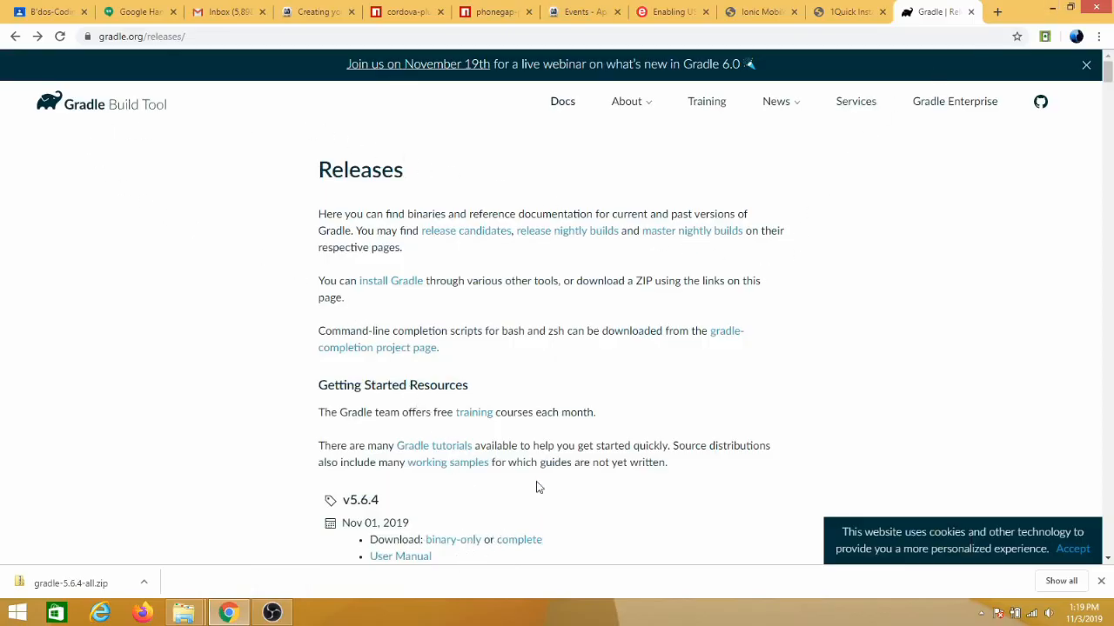
Download the complete Gradle v5.6.4 package from the Gradle releases page in Chrome and dismiss the downloads bar
scroll(528, 383, down, 3)
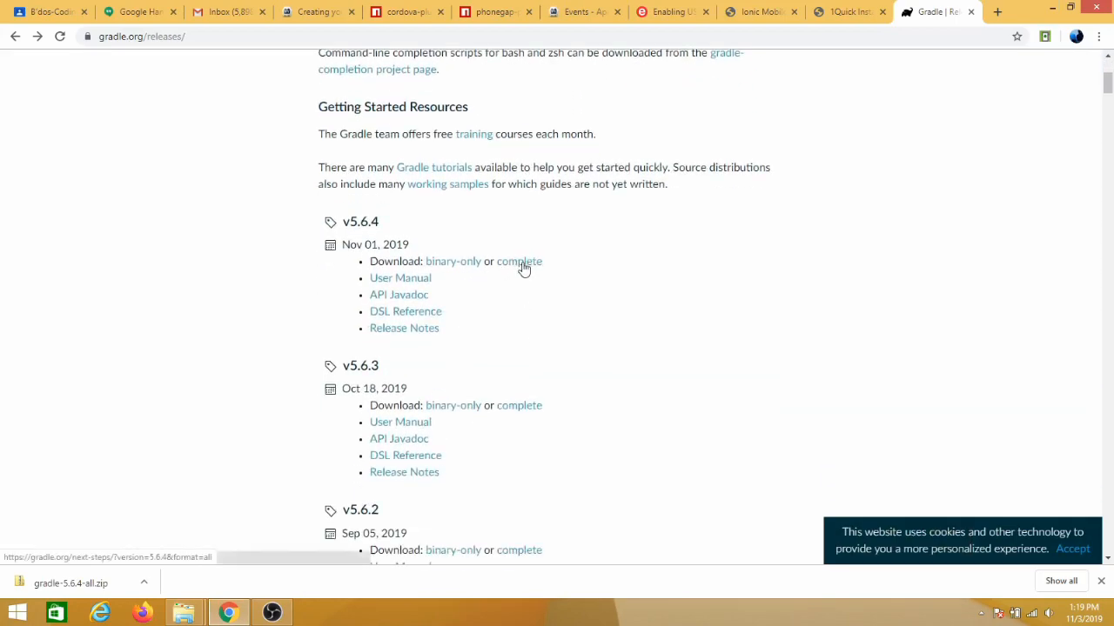
click(521, 263)
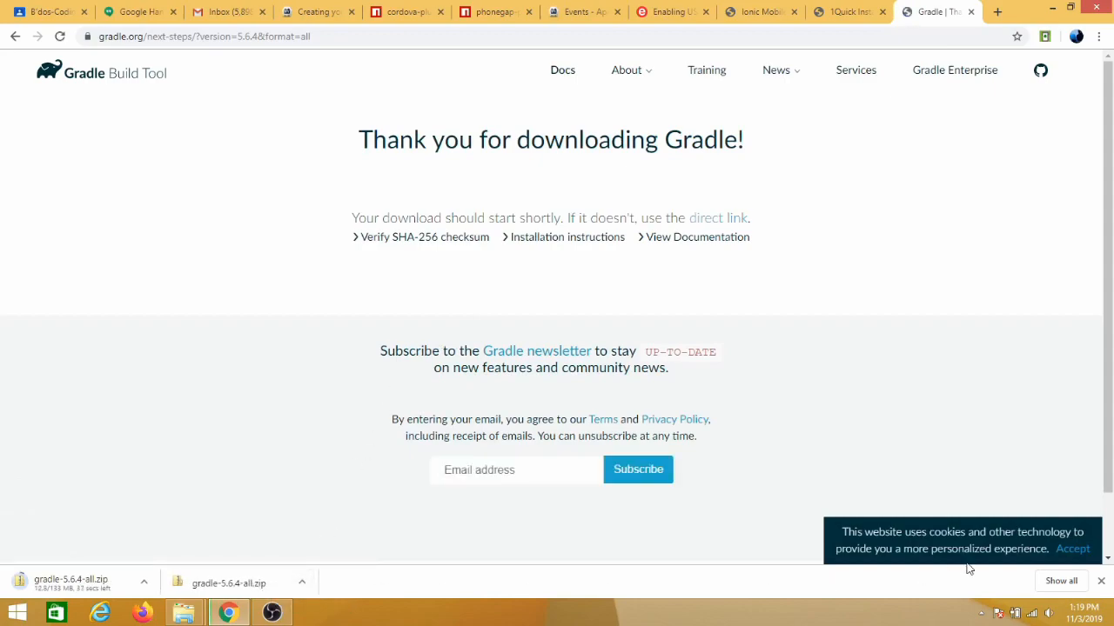
click(1099, 580)
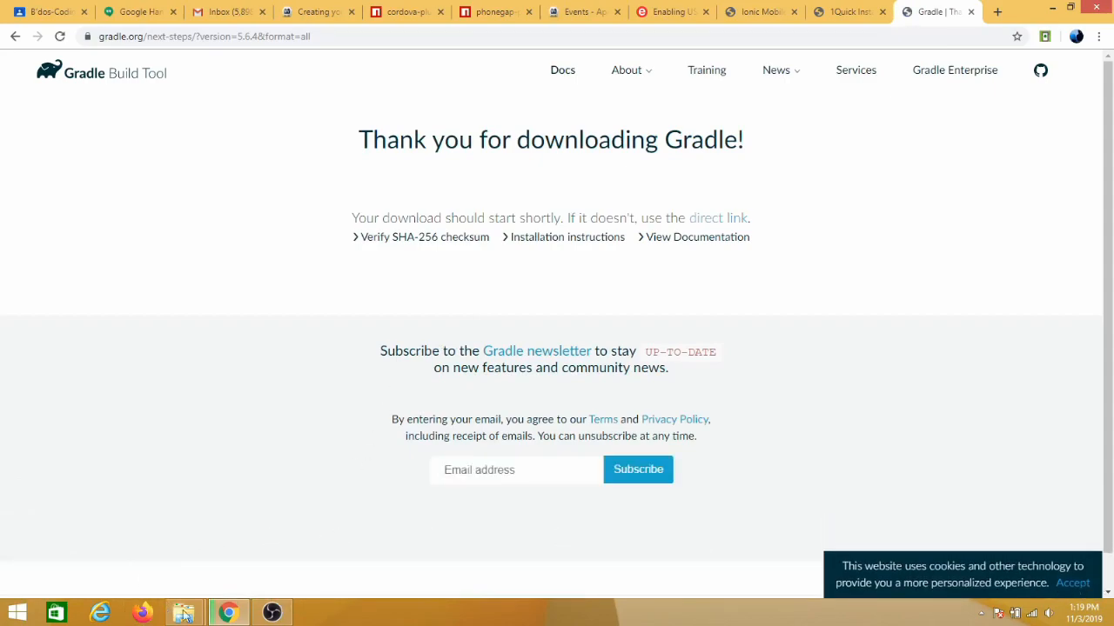
Create a folder named Gradle in the root of Local Disk (C:) in File Explorer
mouse_move(168, 618)
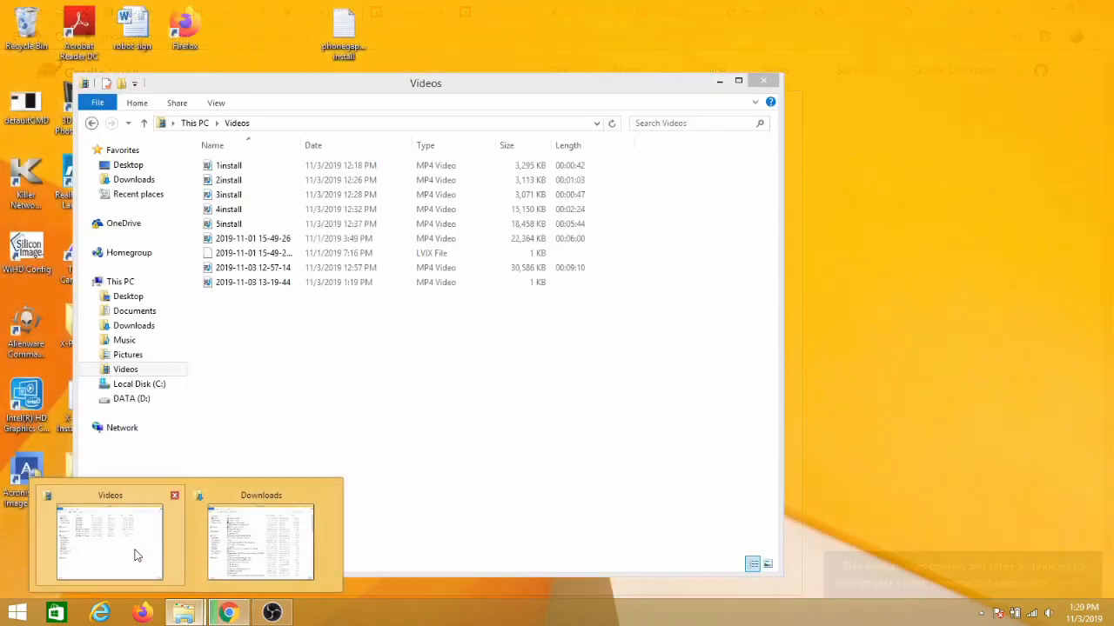
click(136, 552)
click(126, 282)
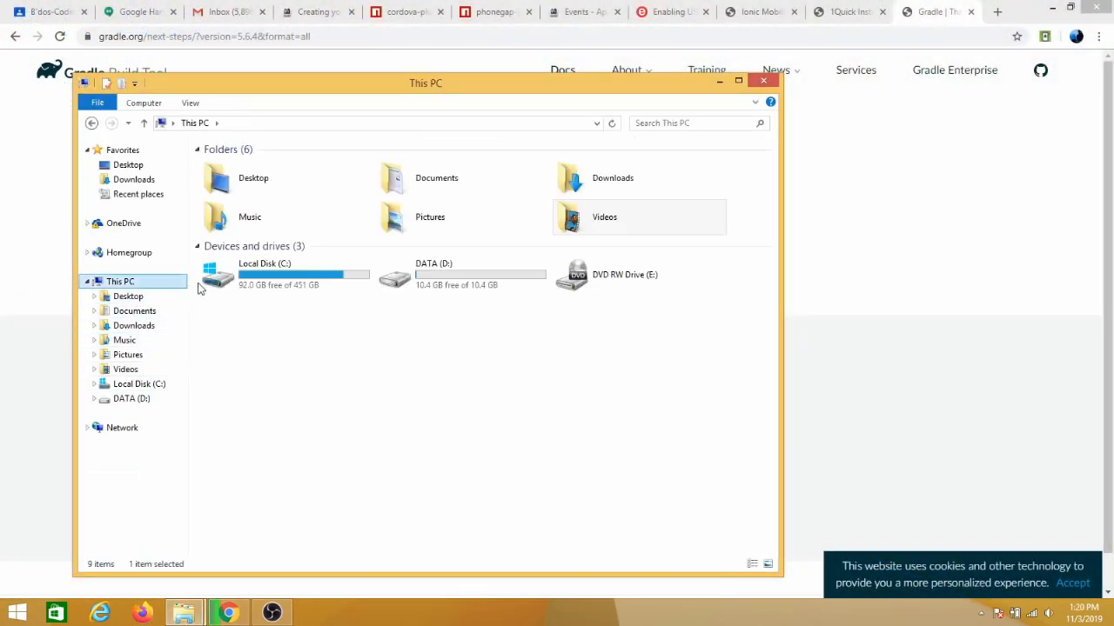
double_click(251, 279)
right_click(246, 360)
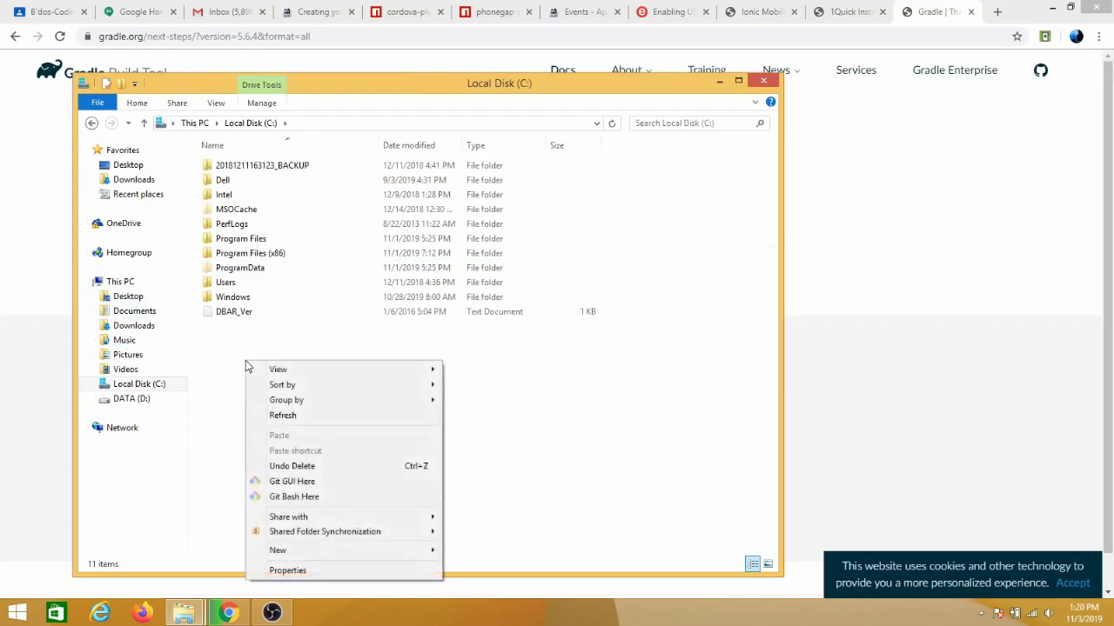
mouse_move(405, 546)
click(469, 550)
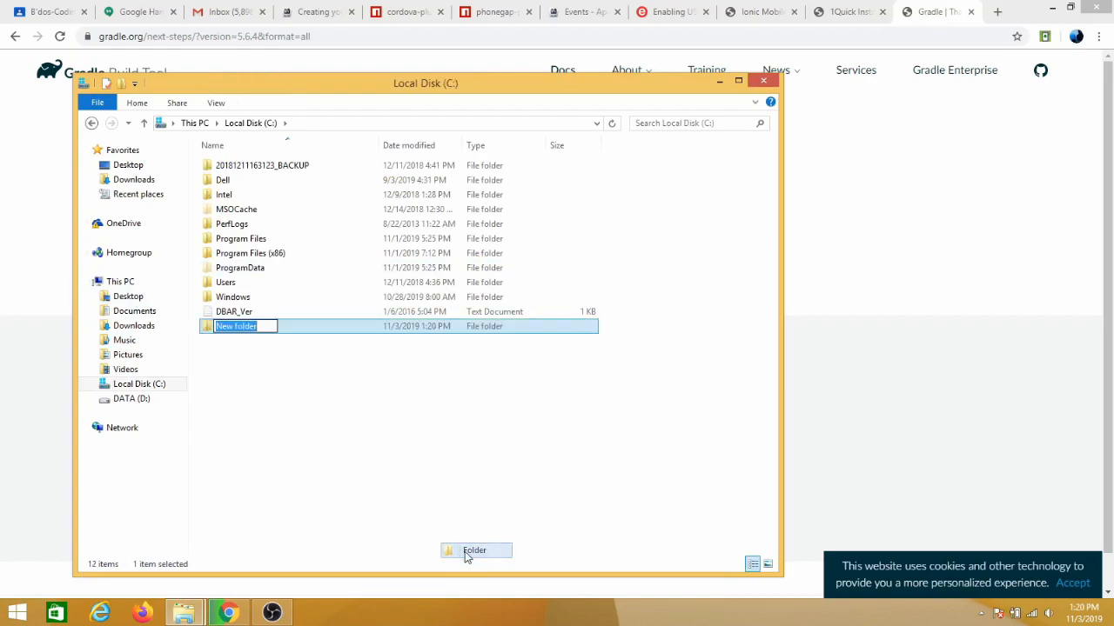
text(Gradle)
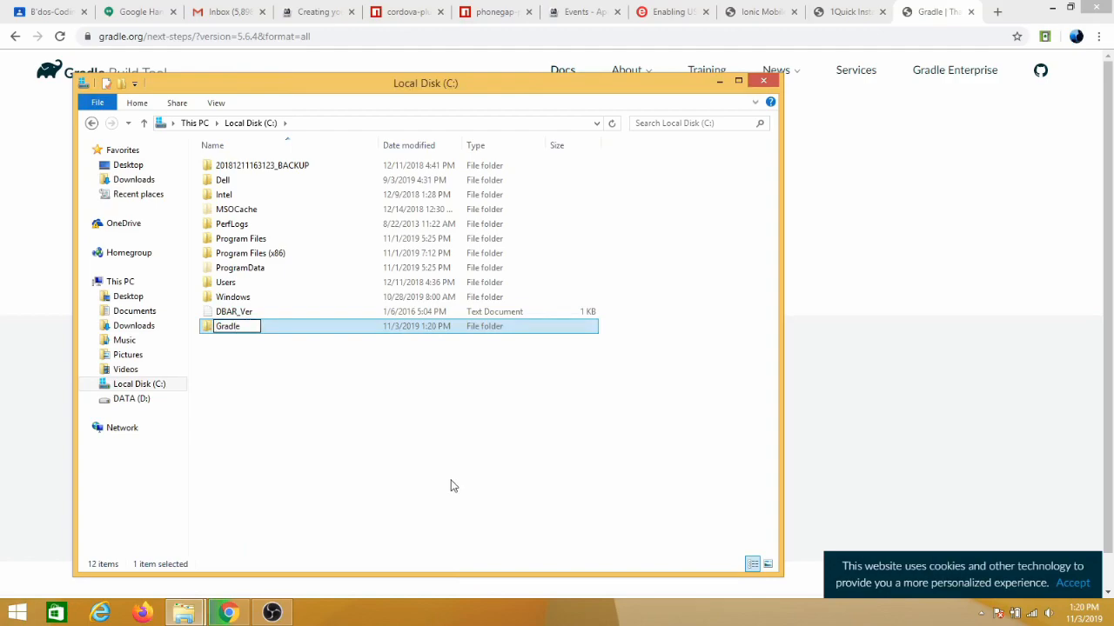
click(474, 497)
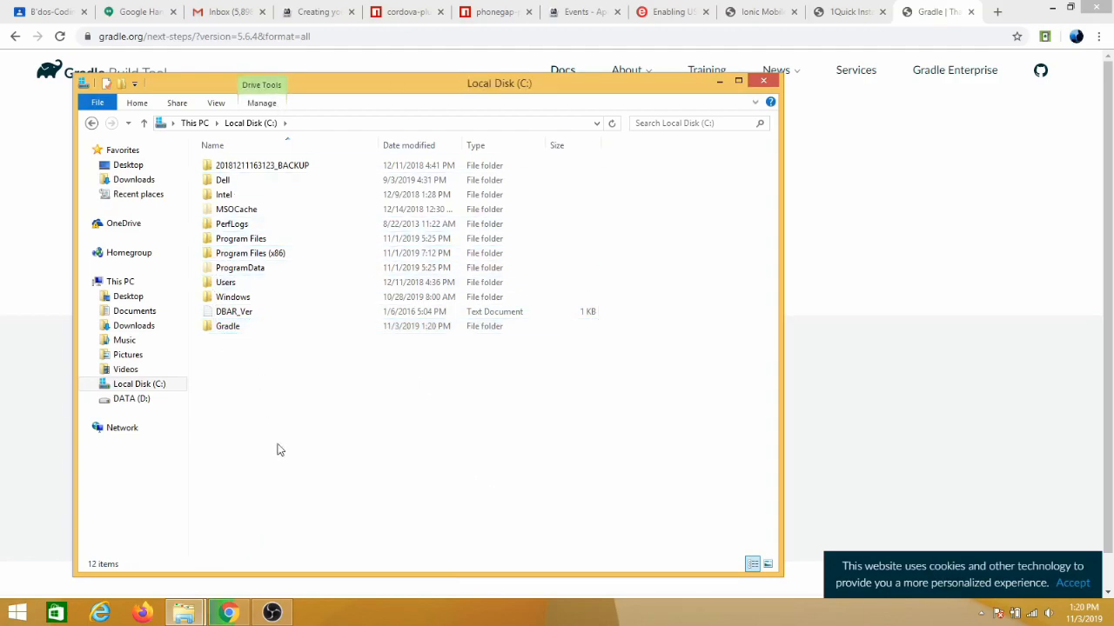
Find the gradle-5.6.4-all archive in the Downloads folder and begin extracting all its files
click(245, 618)
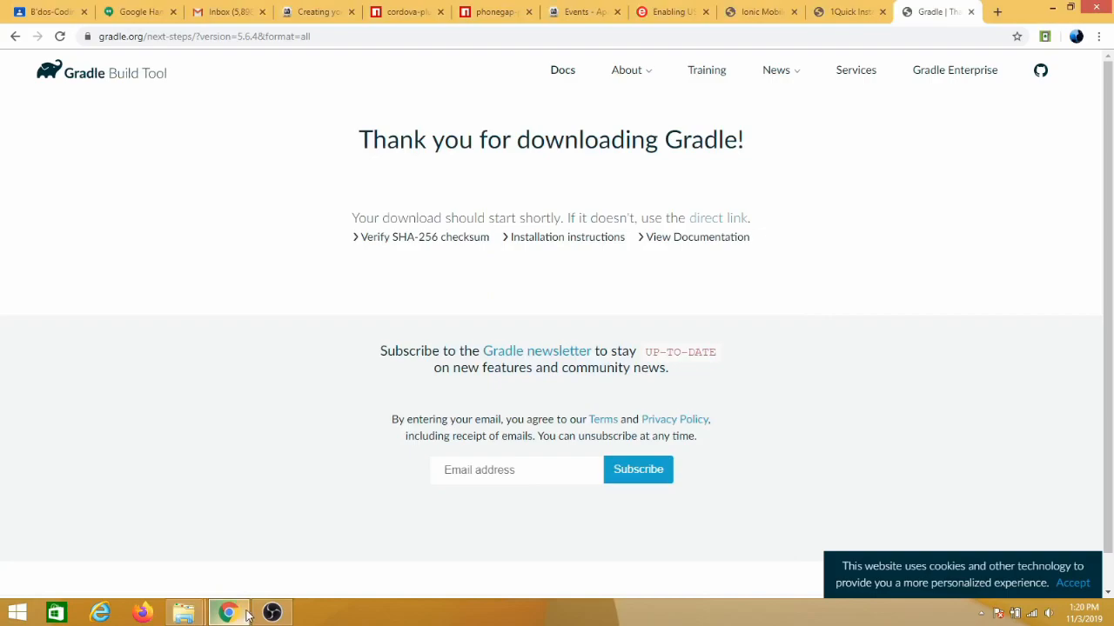
mouse_move(195, 617)
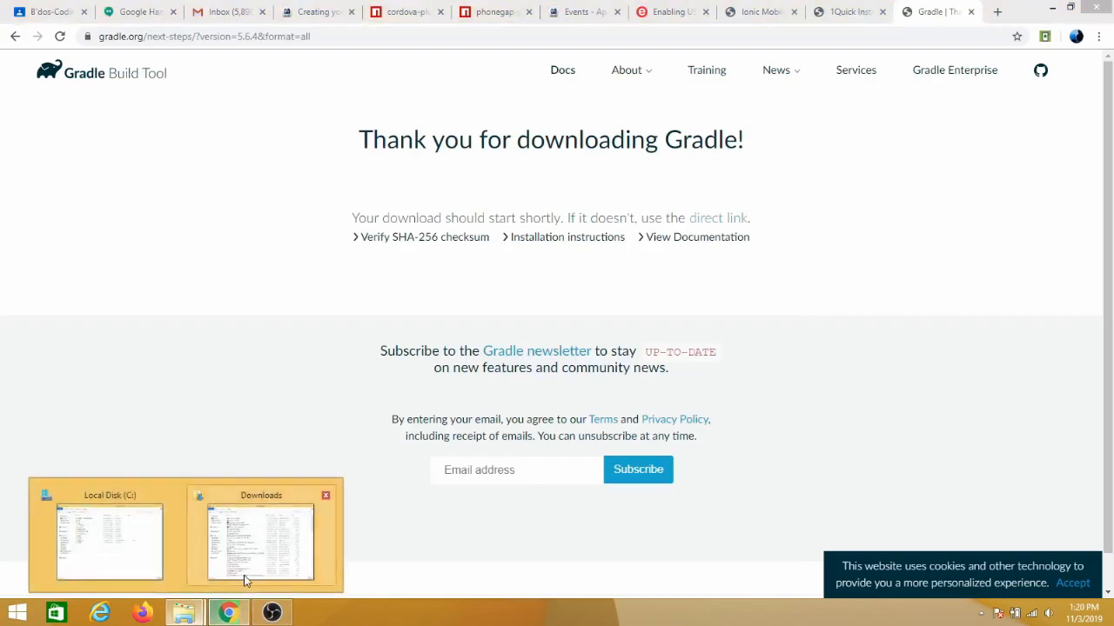
mouse_move(253, 566)
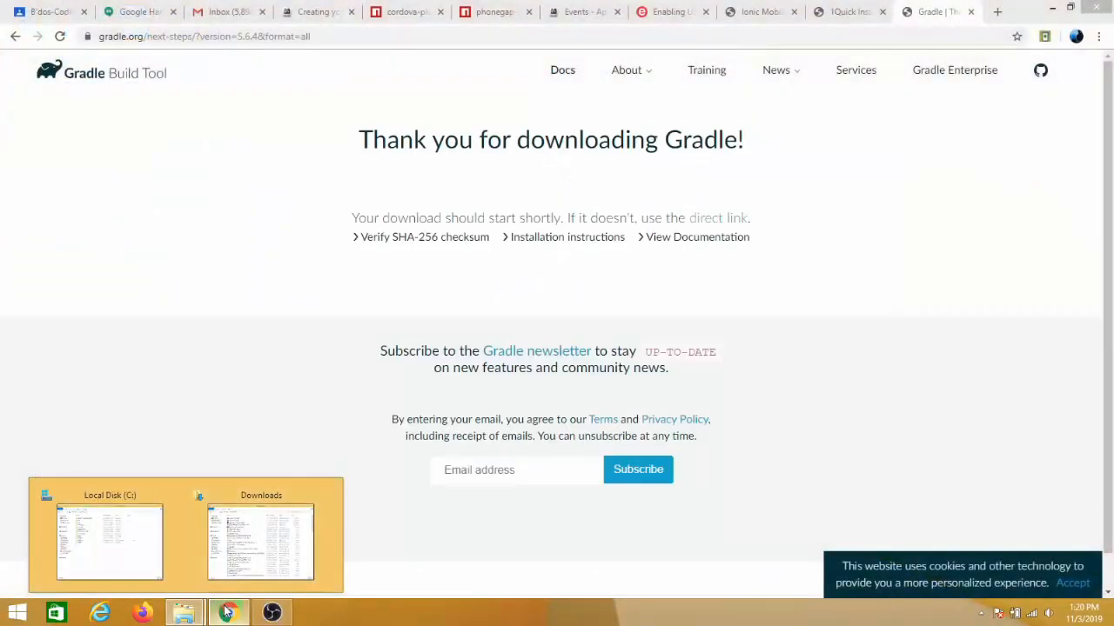
scroll(513, 322, down, 1)
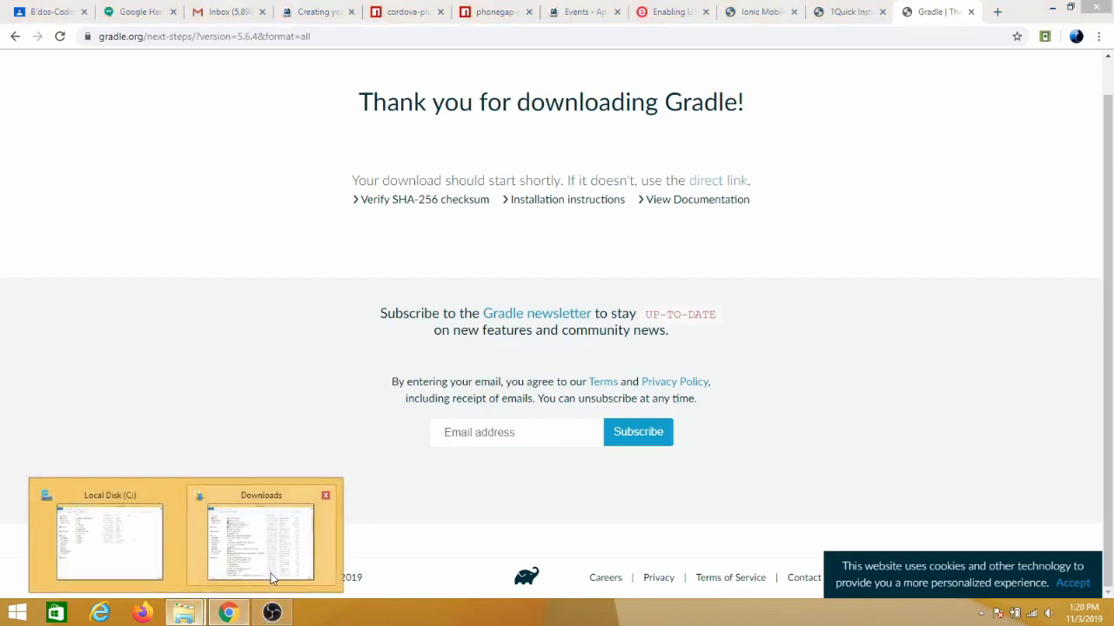
click(265, 536)
click(314, 227)
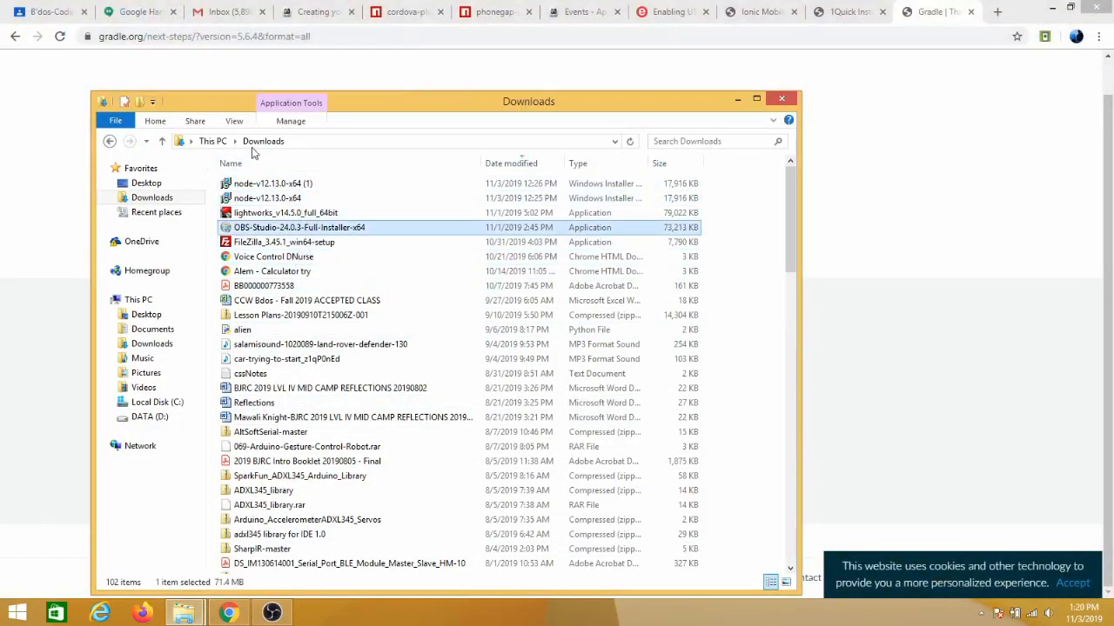
click(259, 185)
right_click(260, 185)
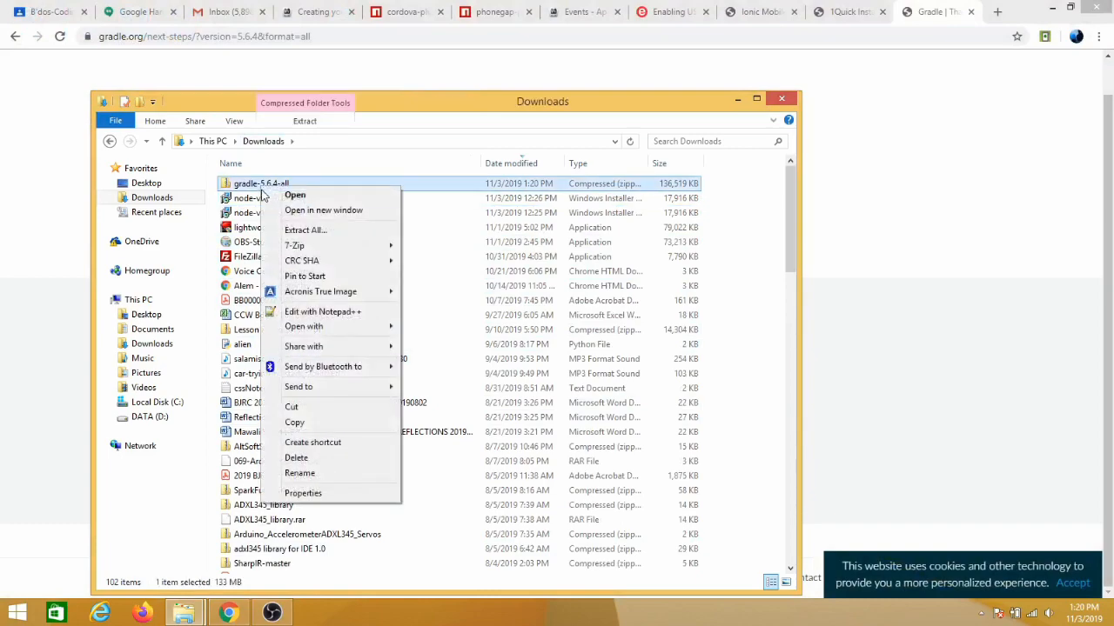
click(314, 232)
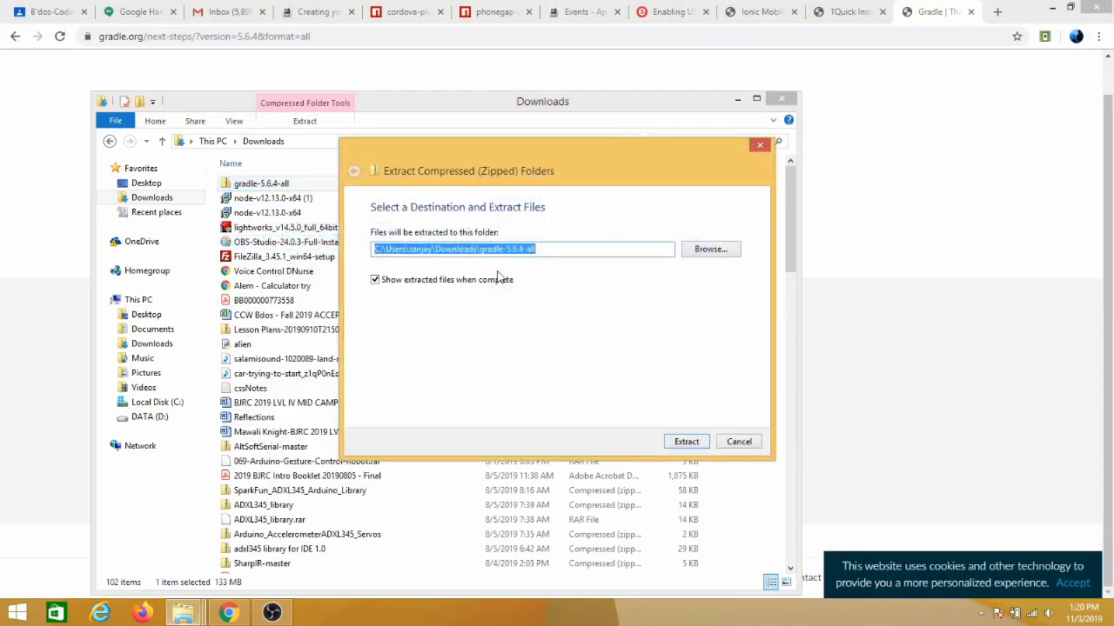
Choose C:\Gradle as the destination and extract the Gradle archive there
click(710, 249)
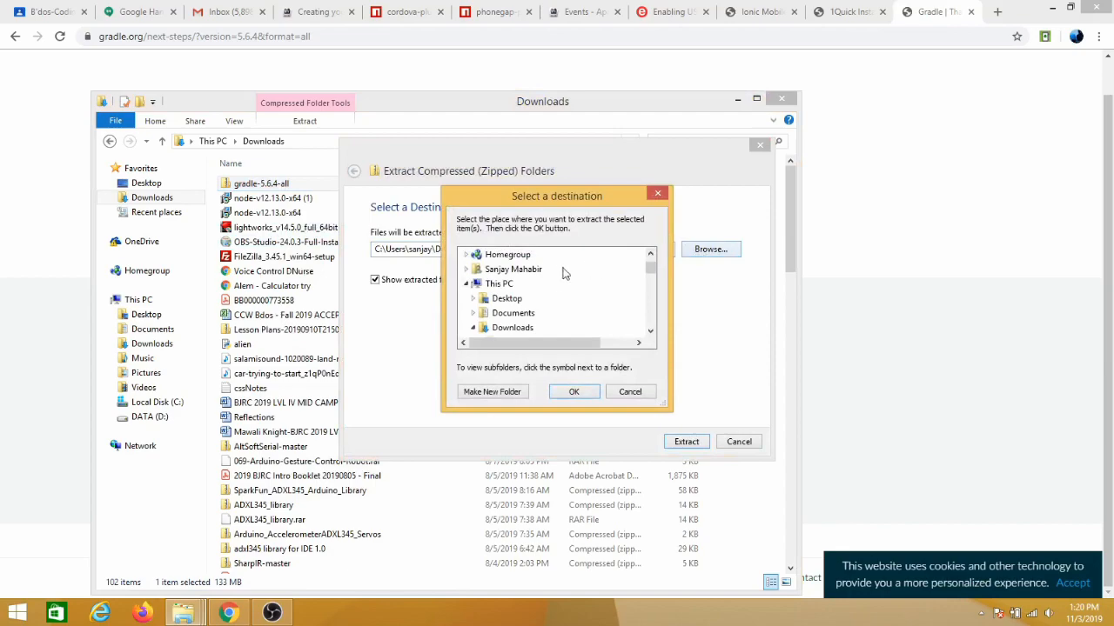
click(511, 286)
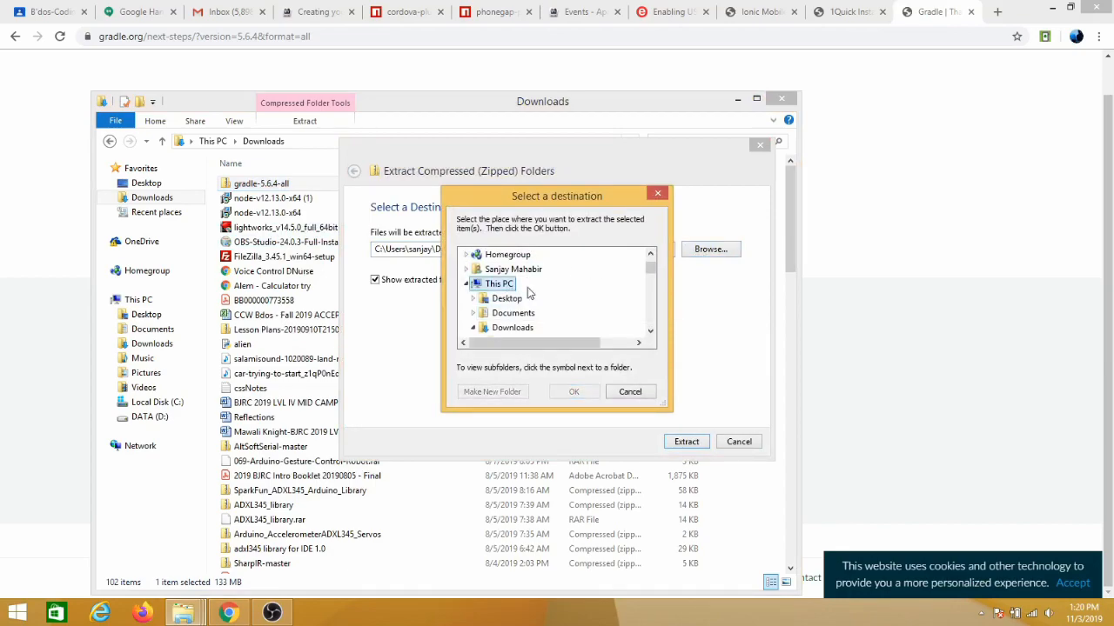
scroll(575, 291, down, 1)
scroll(557, 294, up, 1)
scroll(522, 293, down, 1)
click(475, 286)
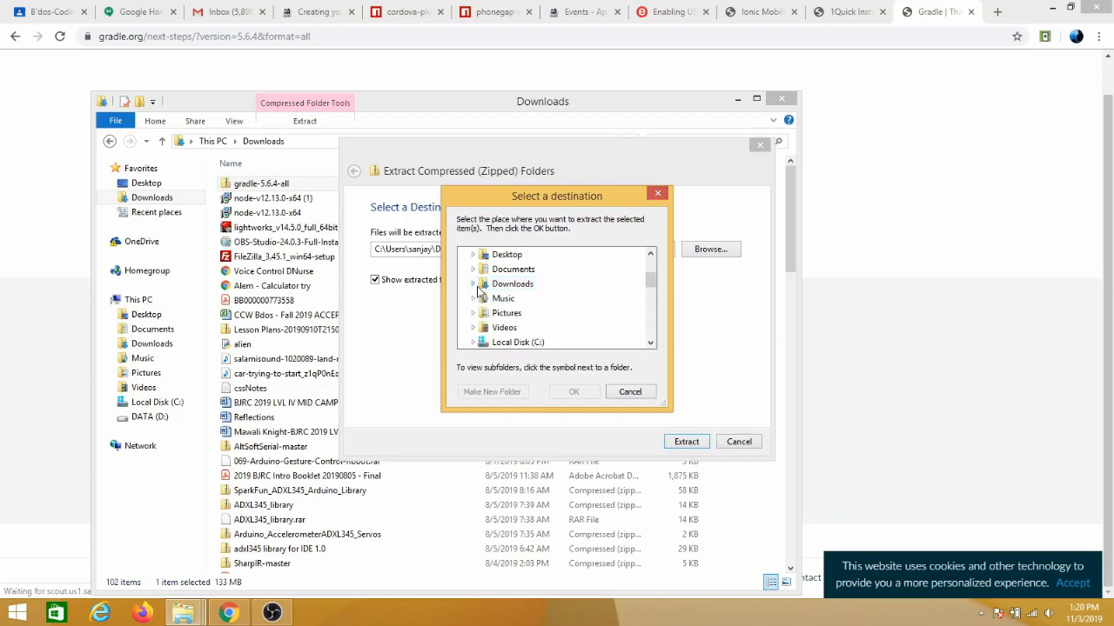
scroll(529, 311, down, 3)
scroll(531, 312, up, 2)
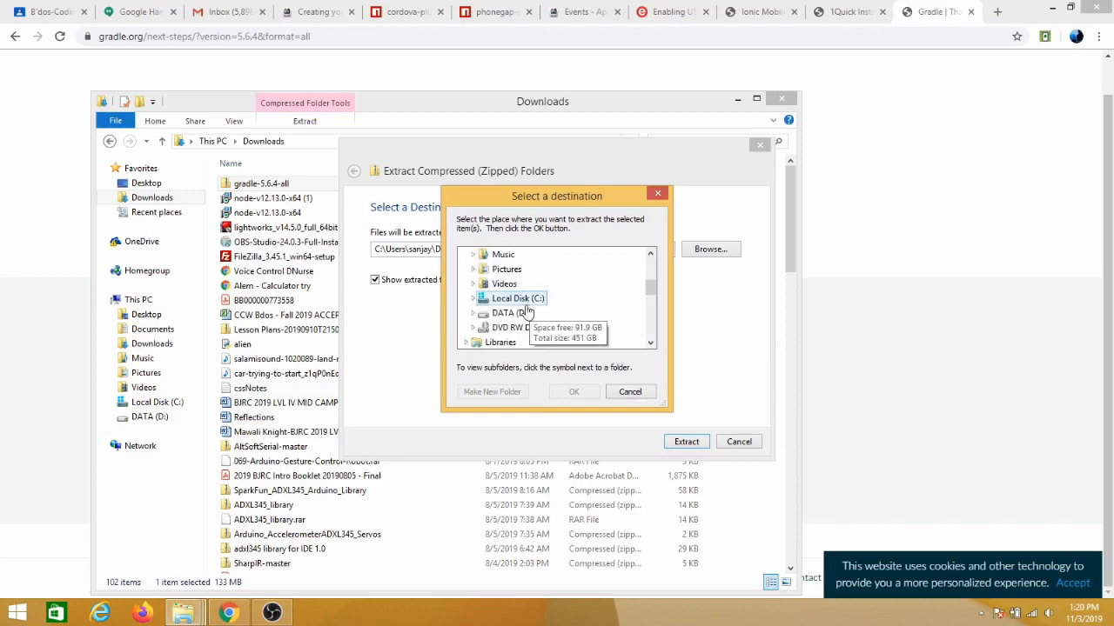
double_click(522, 302)
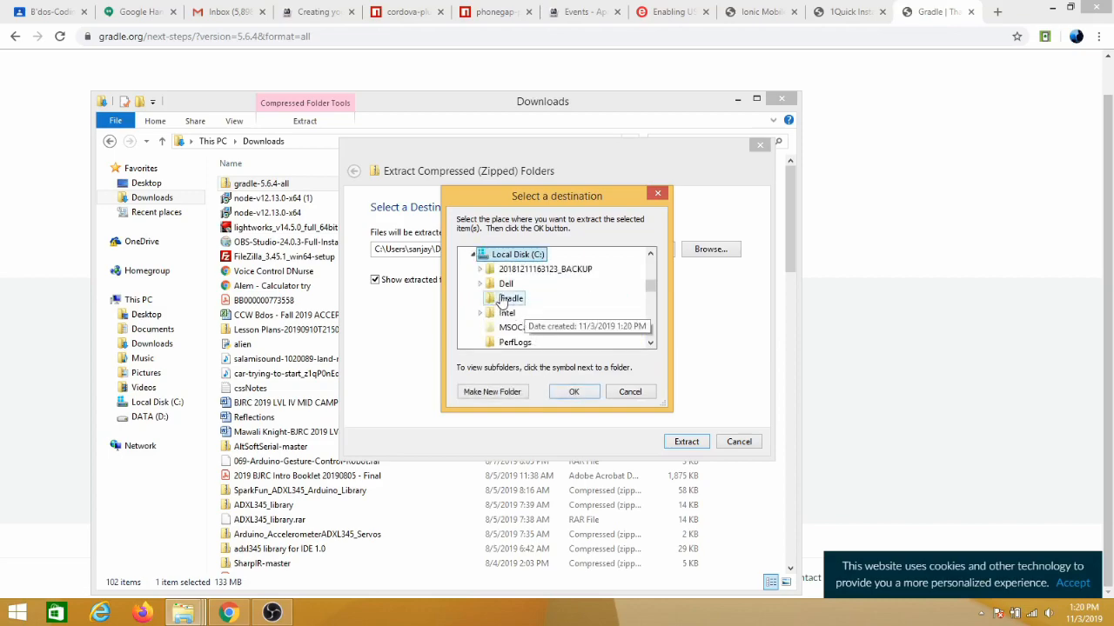
click(503, 301)
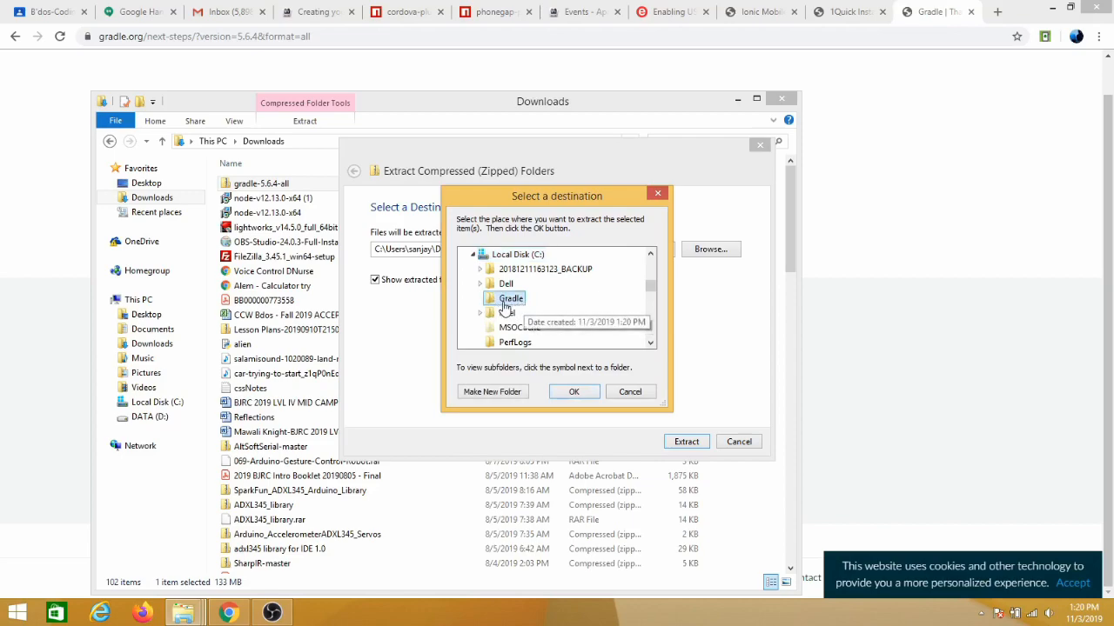
click(573, 393)
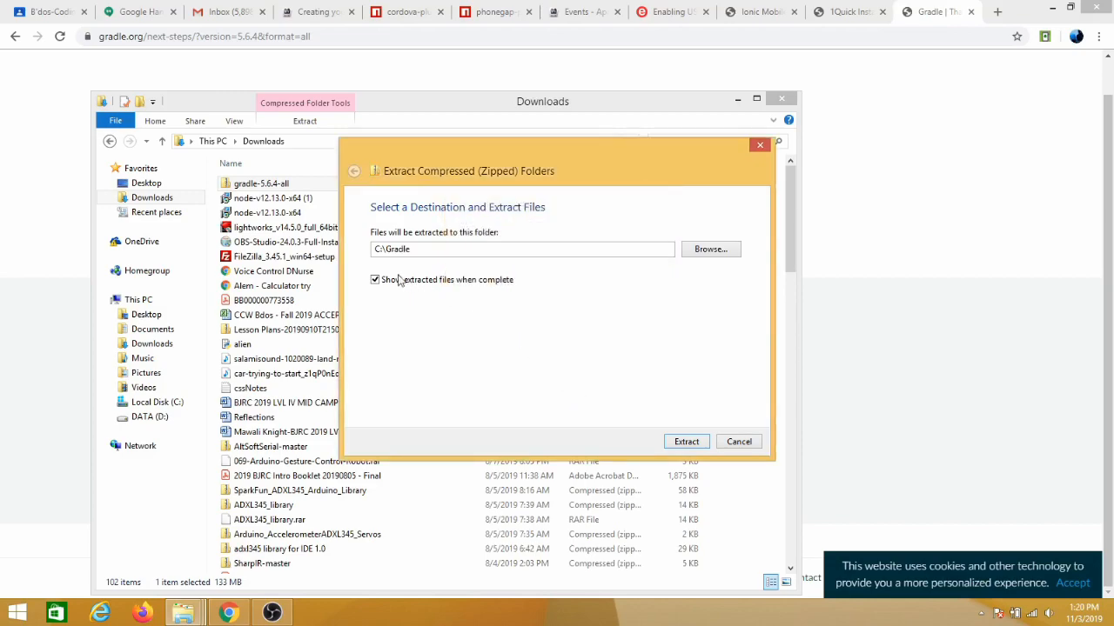
click(691, 444)
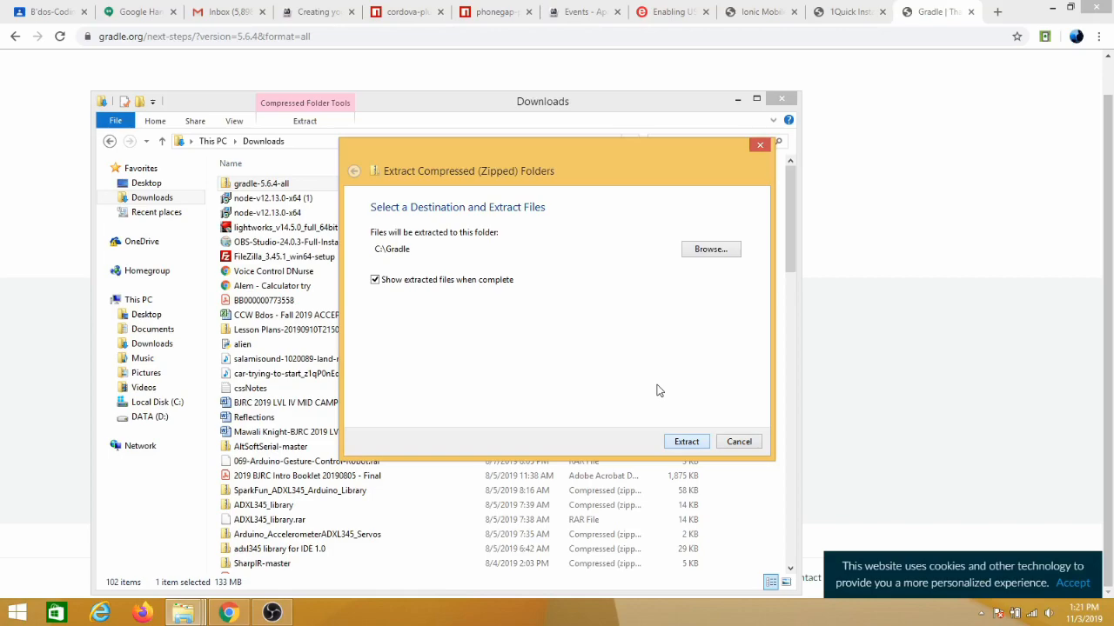
click(676, 441)
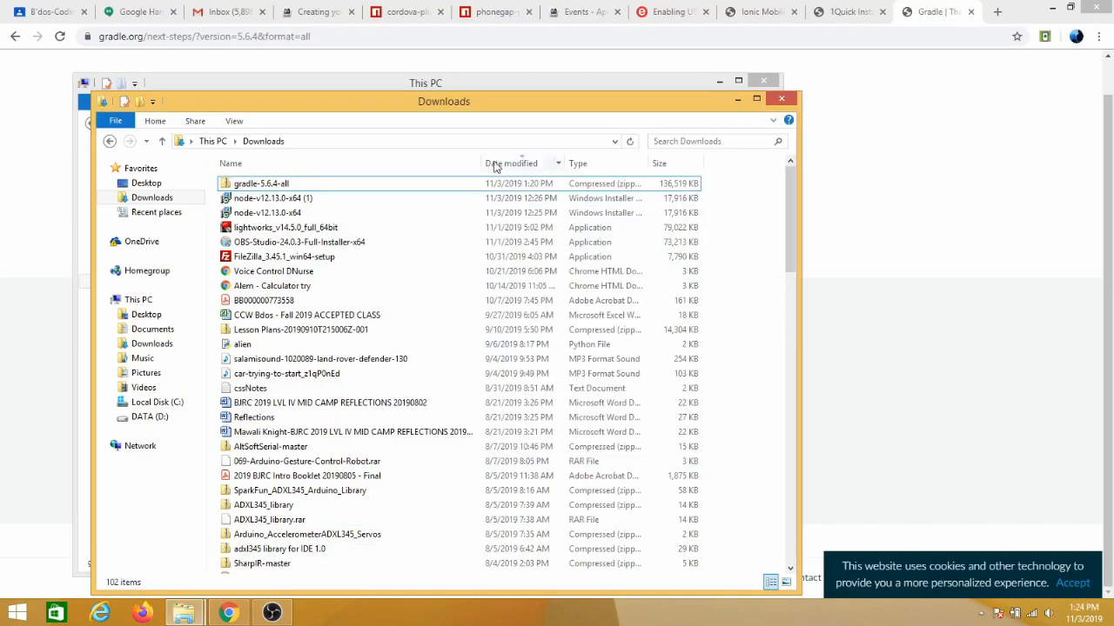
Minimize the Downloads window and open the bin folder inside C:\Gradle\gradle-5.6.4
click(733, 103)
click(307, 276)
double_click(307, 276)
click(272, 197)
double_click(274, 197)
click(248, 170)
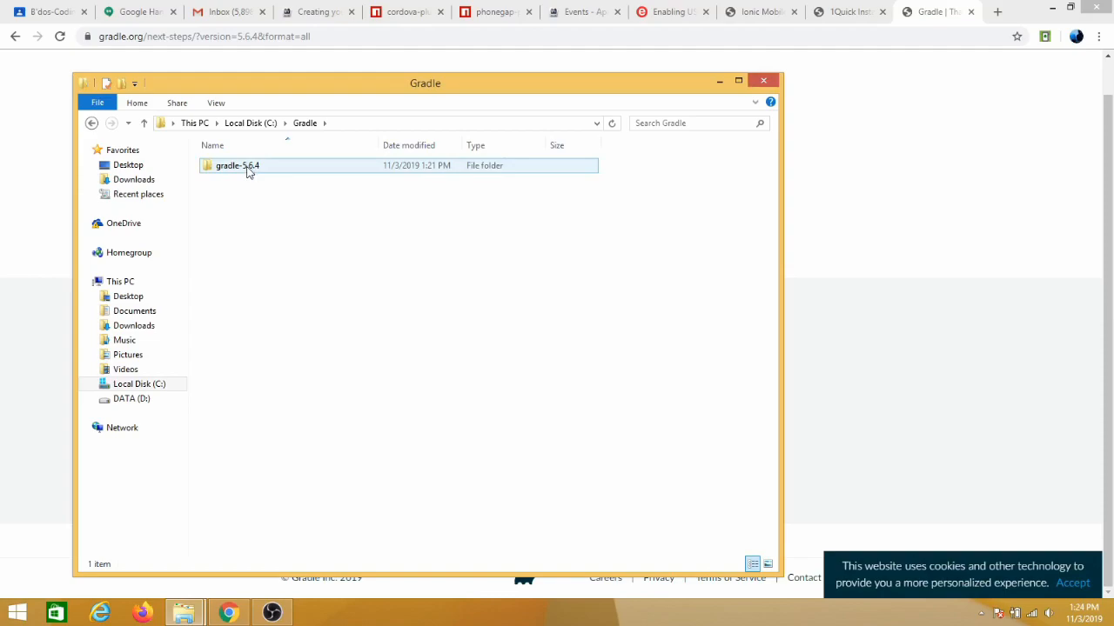
double_click(247, 169)
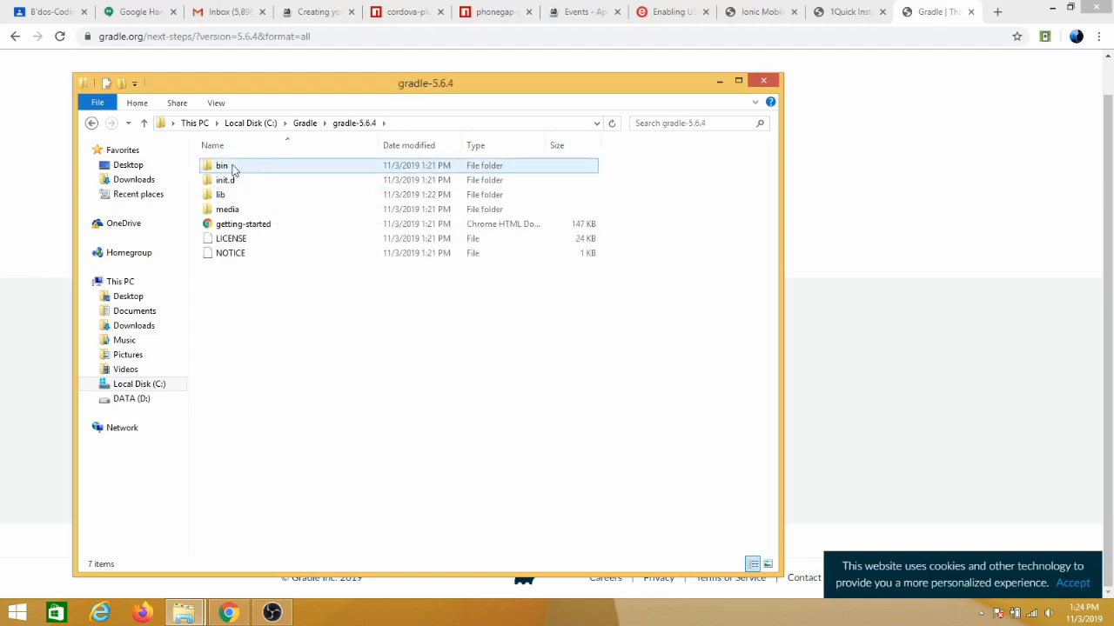
double_click(223, 165)
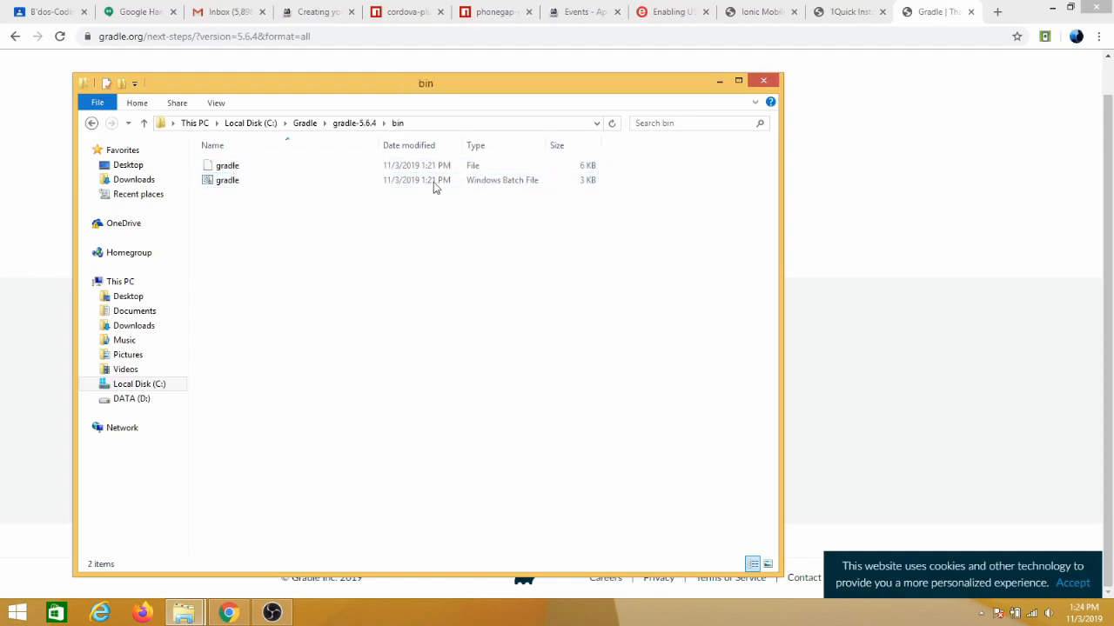
Copy the full path of the Gradle bin folder, C:\Gradle\gradle-5.6.4\bin
click(421, 123)
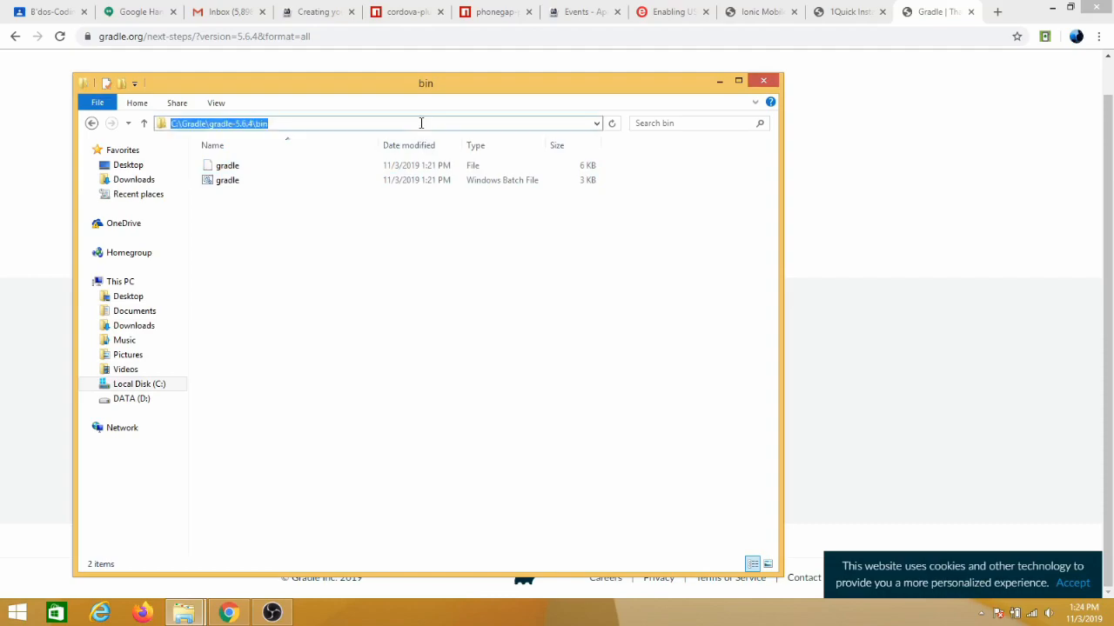
right_click(258, 119)
click(288, 167)
Search Windows for "environm", open the system environment variables settings, and move the System Properties dialog over the Explorer window
click(17, 613)
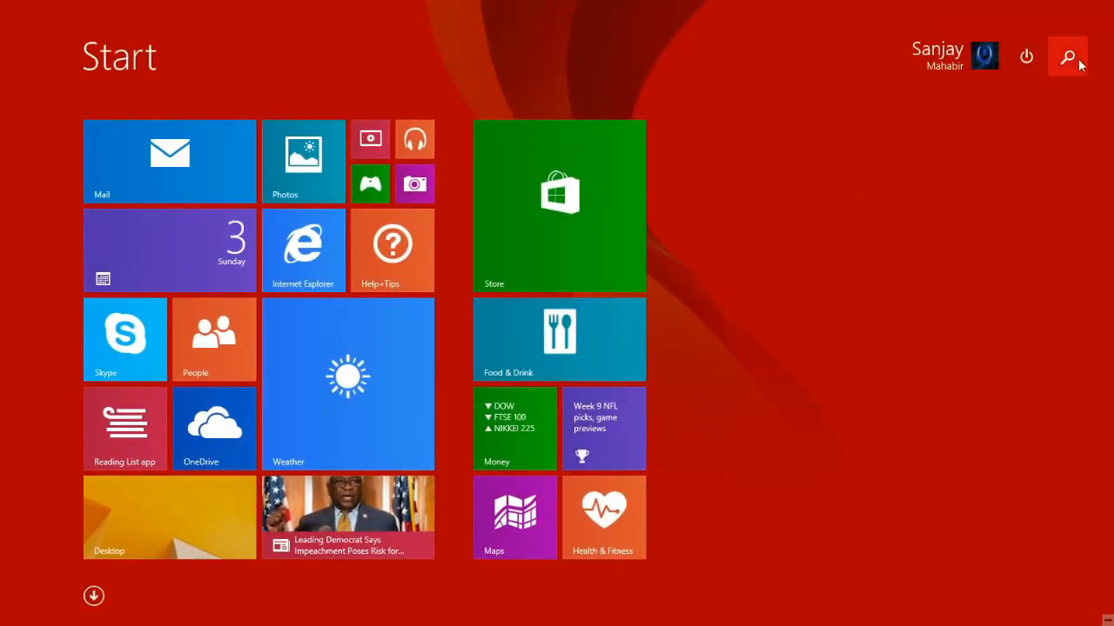
click(1065, 42)
text(e)
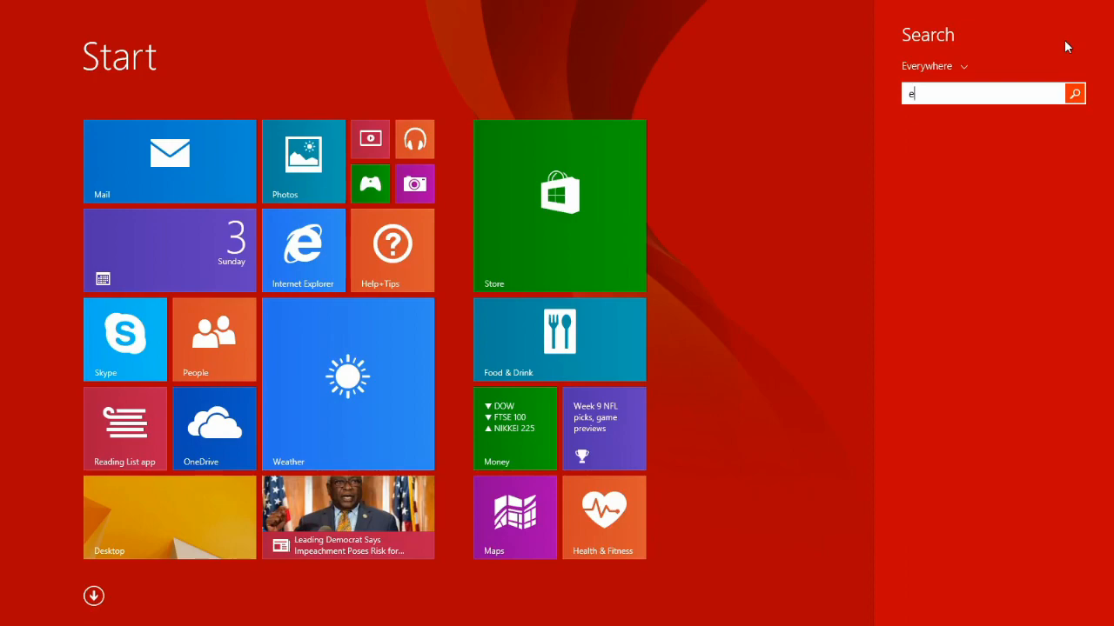
text(vv)
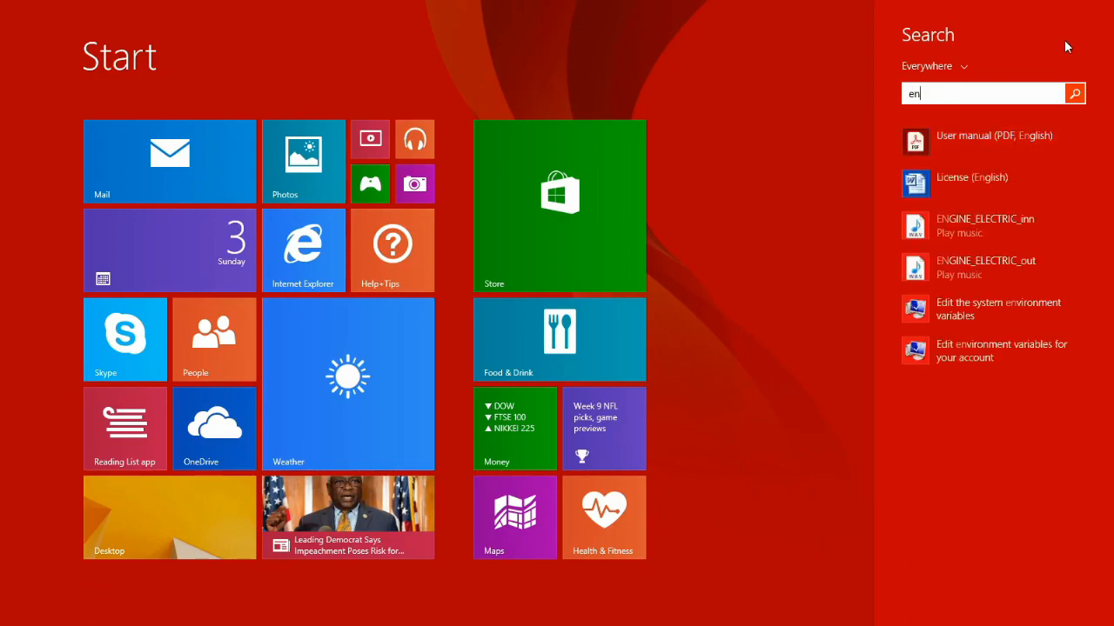
text(ironm)
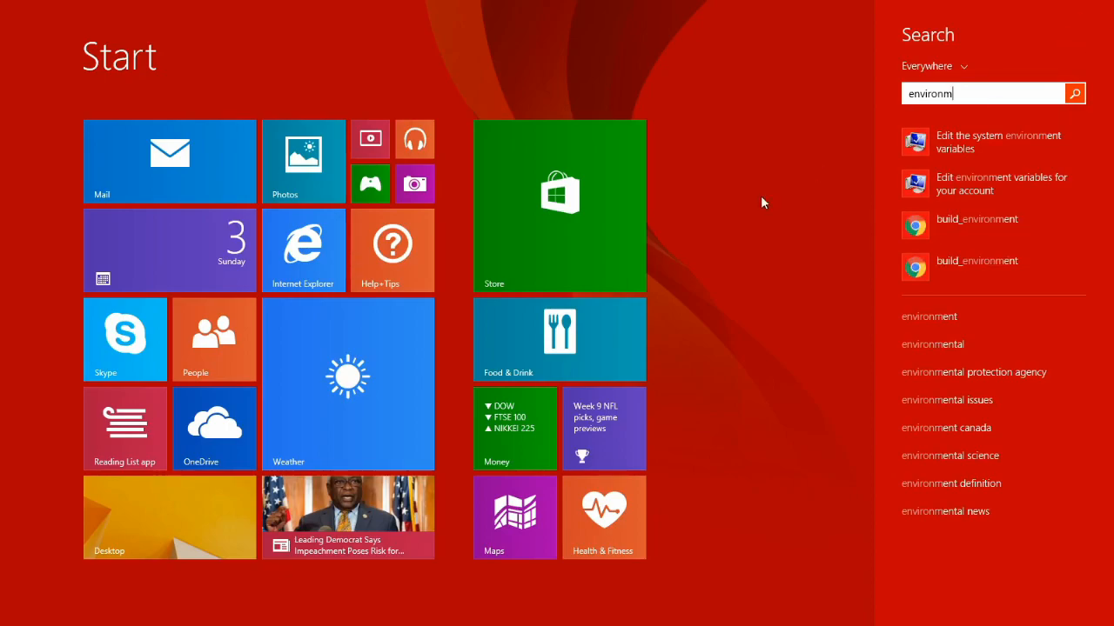
click(949, 140)
drag(209, 28, 433, 142)
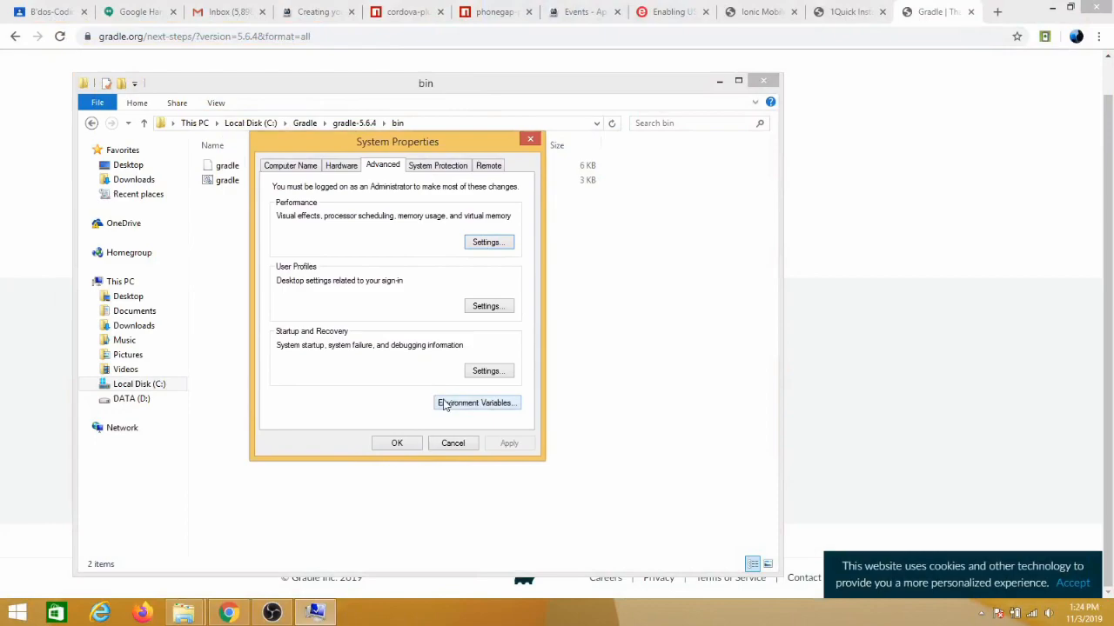
Open the Environment Variables dialog and locate the PATH entry among the user variables and the Path entry among the system variables
click(474, 404)
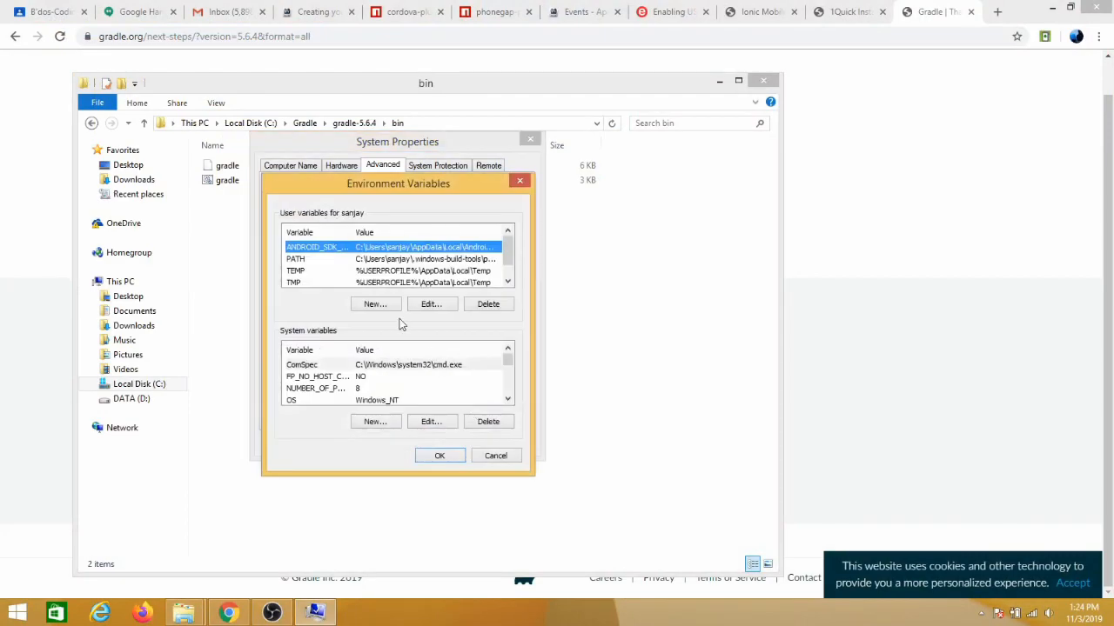
mouse_move(507, 254)
mouse_down()
mouse_move(508, 269)
mouse_move(507, 253)
mouse_up()
click(367, 261)
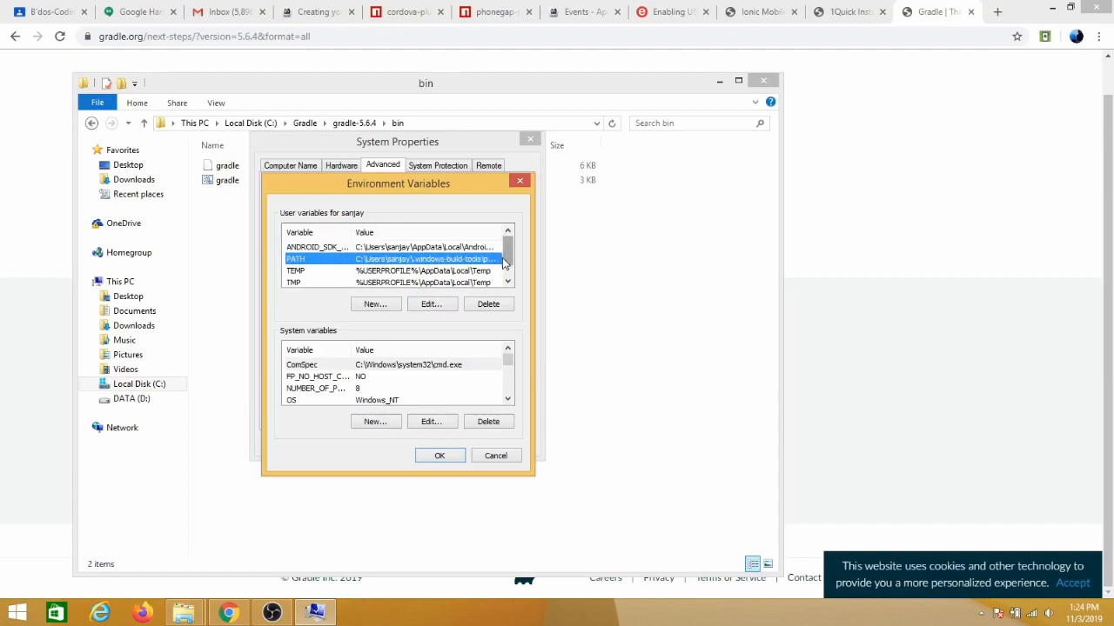
drag(504, 264, 507, 257)
drag(508, 361, 507, 367)
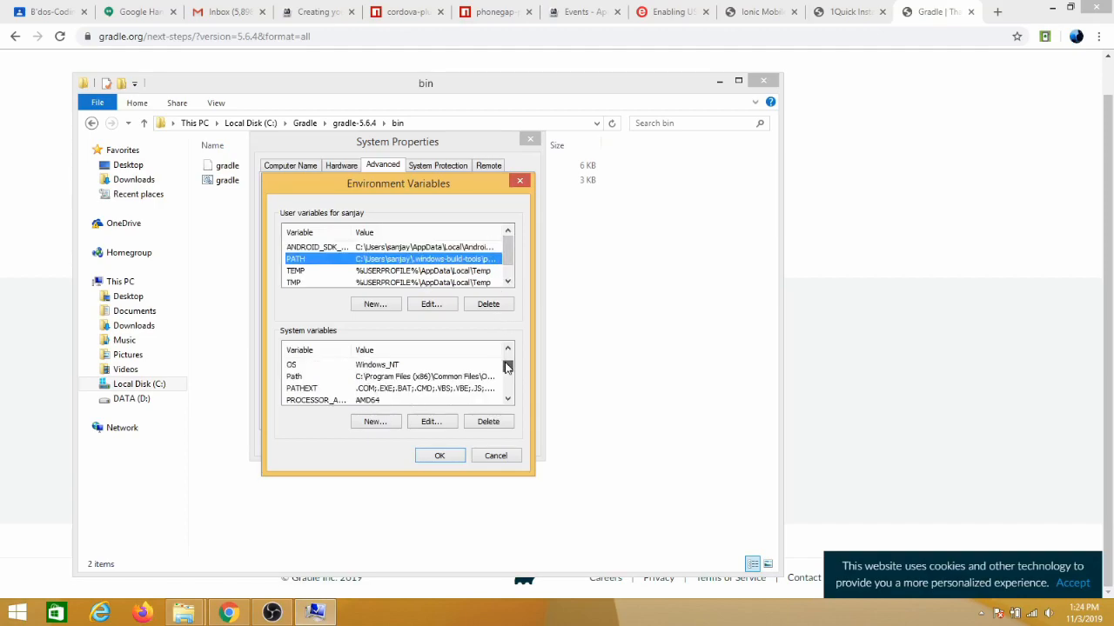
click(299, 380)
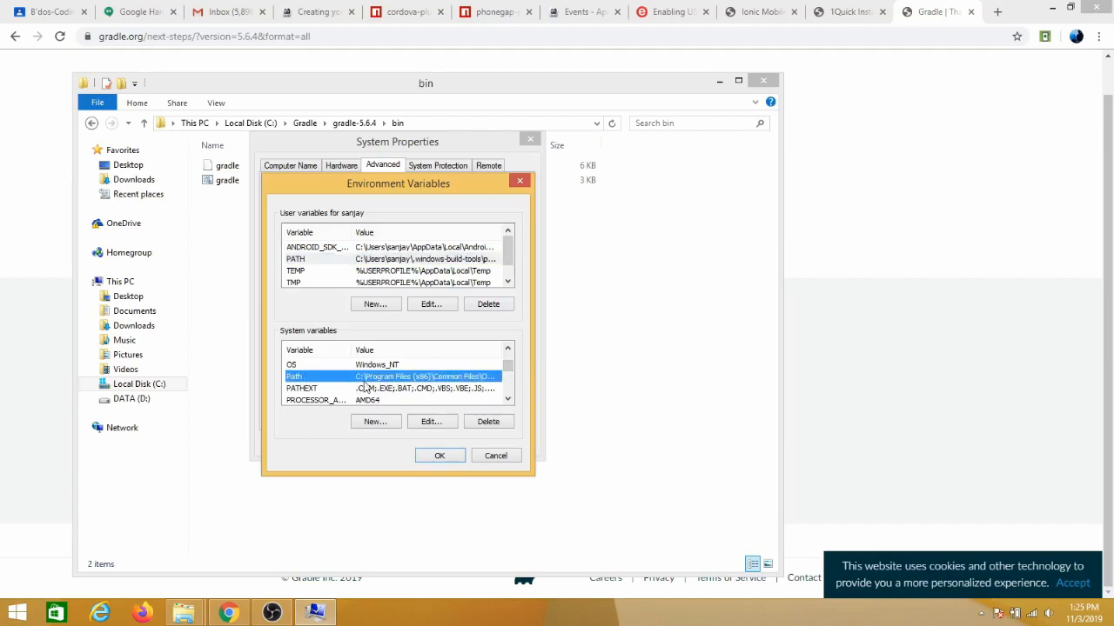
click(317, 261)
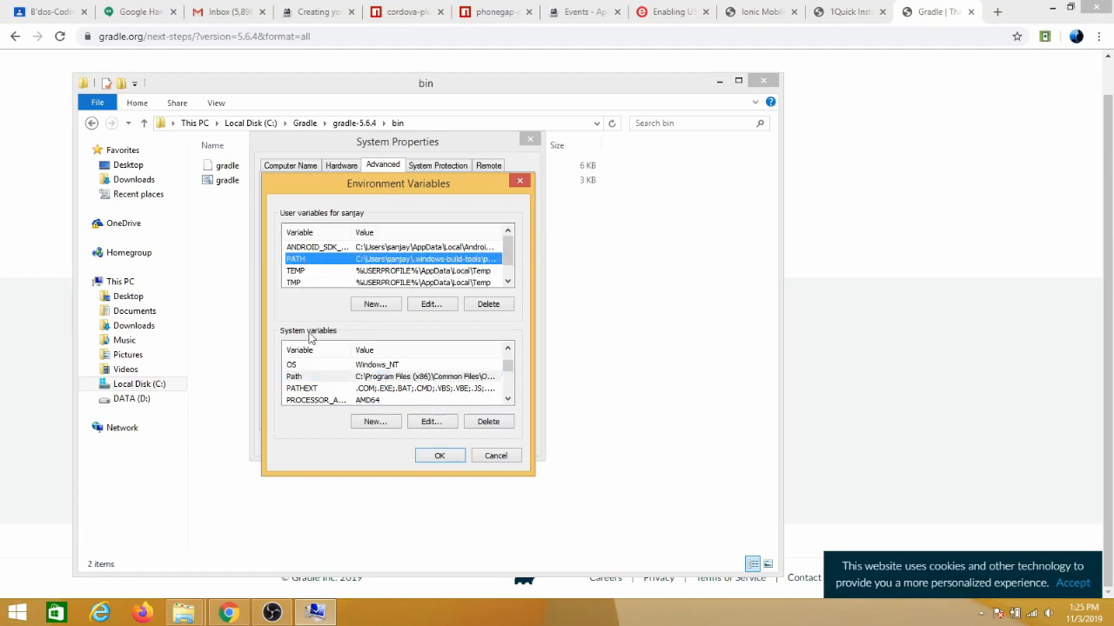
click(302, 378)
click(334, 261)
Append ;C:\Gradle\gradle-5.6.4\bin to the end of the user PATH variable's value
click(429, 306)
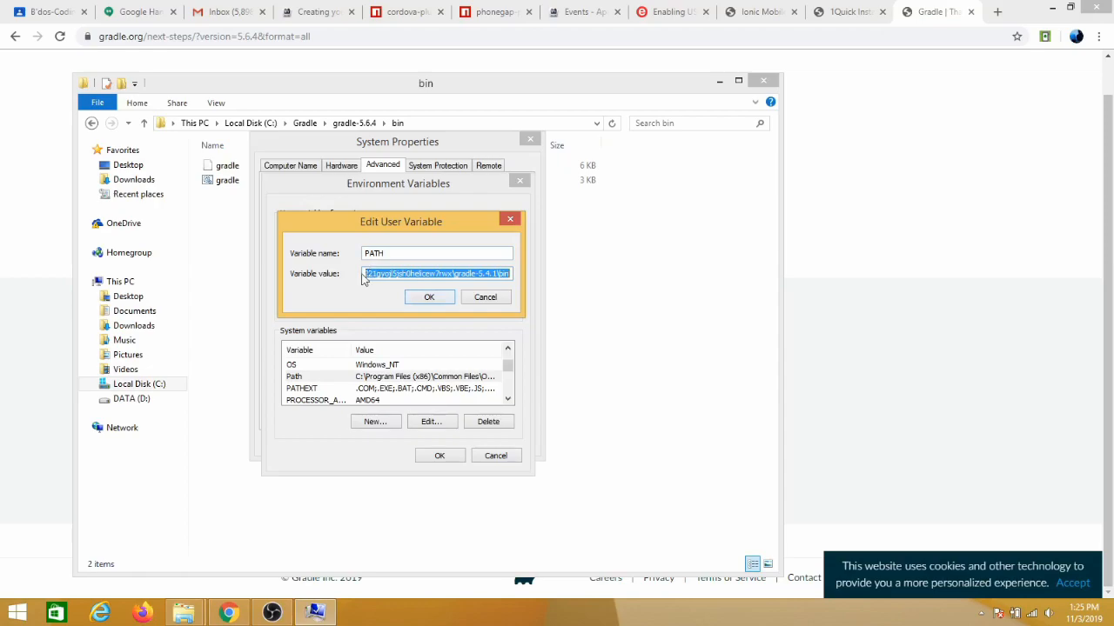
click(476, 274)
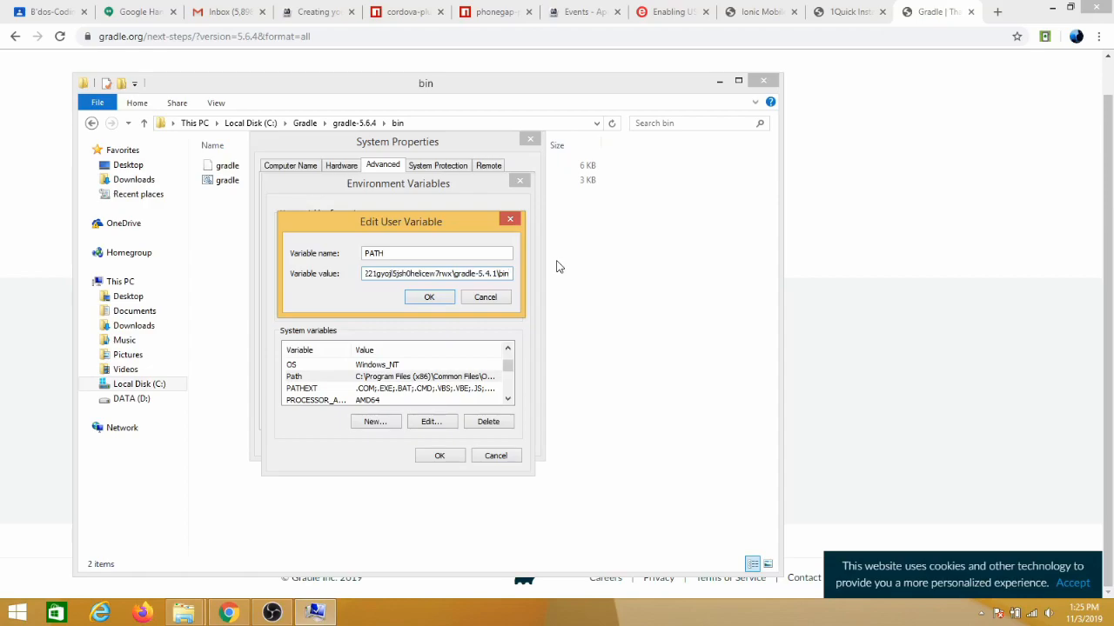
text(;)
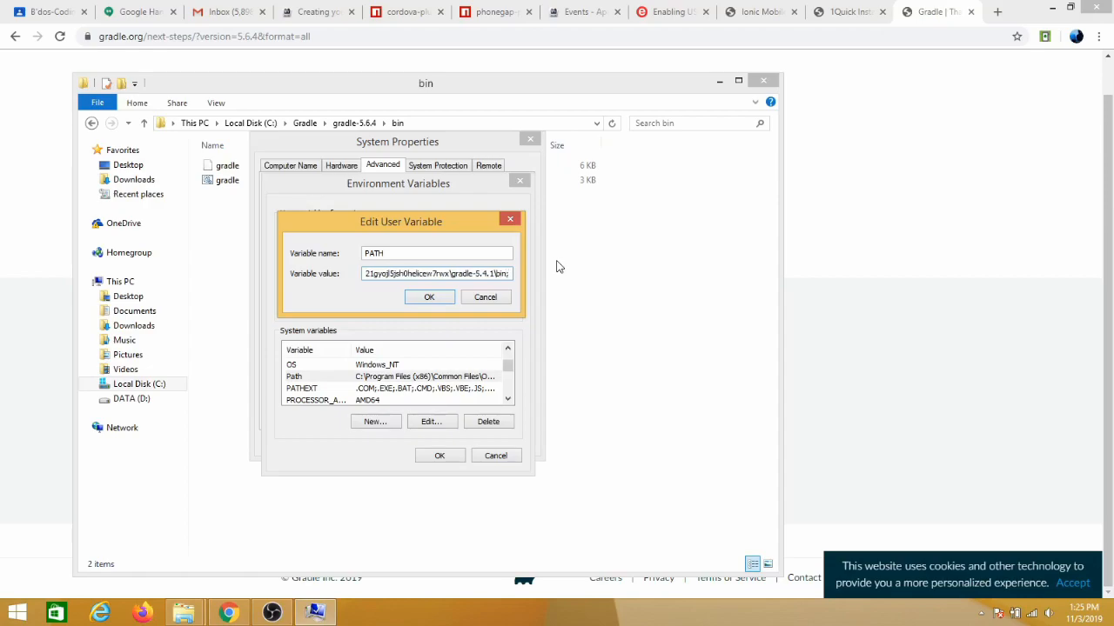
right_click(512, 275)
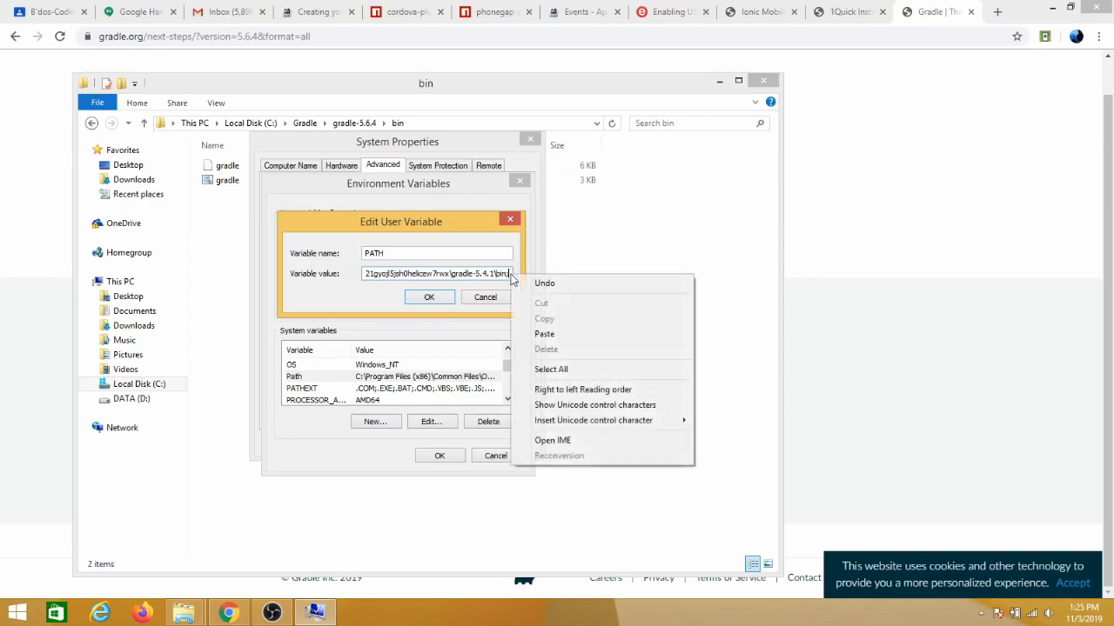
click(562, 333)
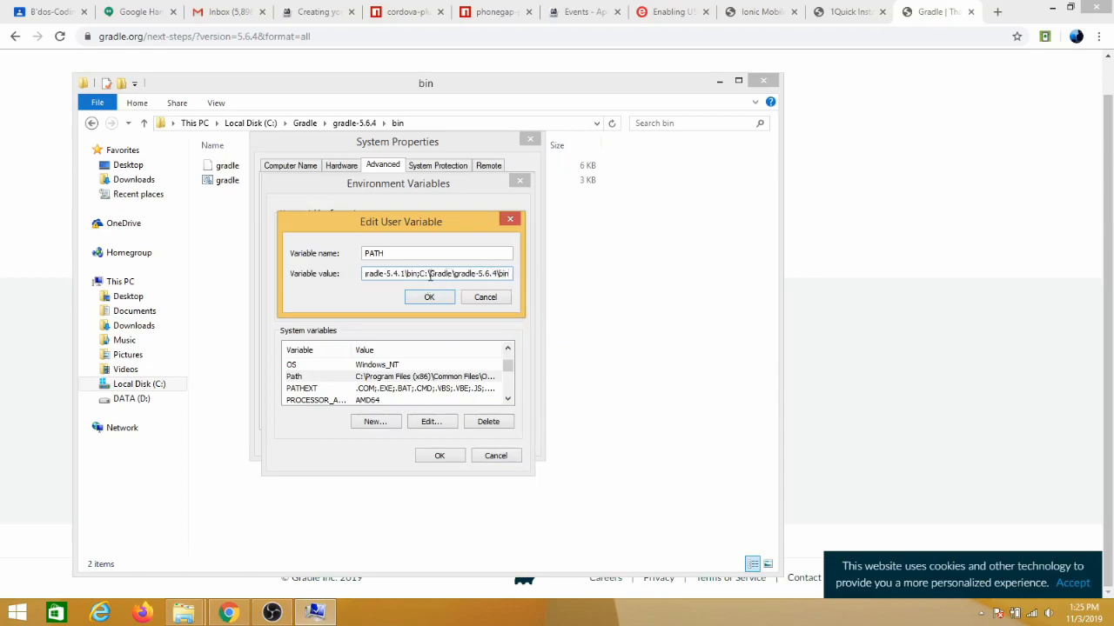
Discard the user PATH edit and close the Environment Variables and System Properties dialogs without saving
click(485, 297)
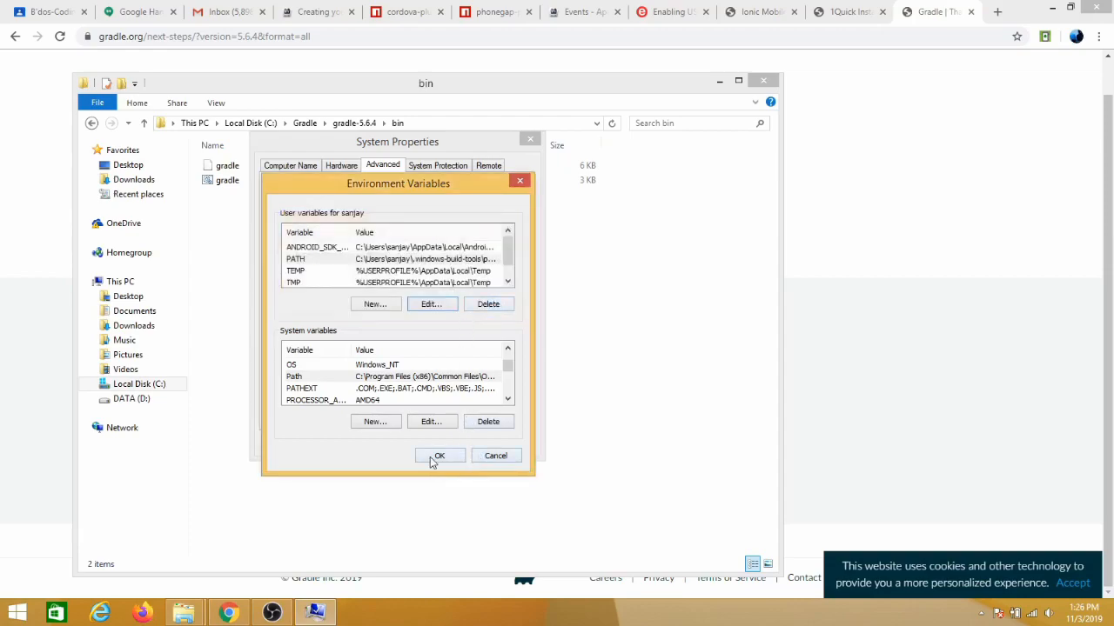
click(491, 459)
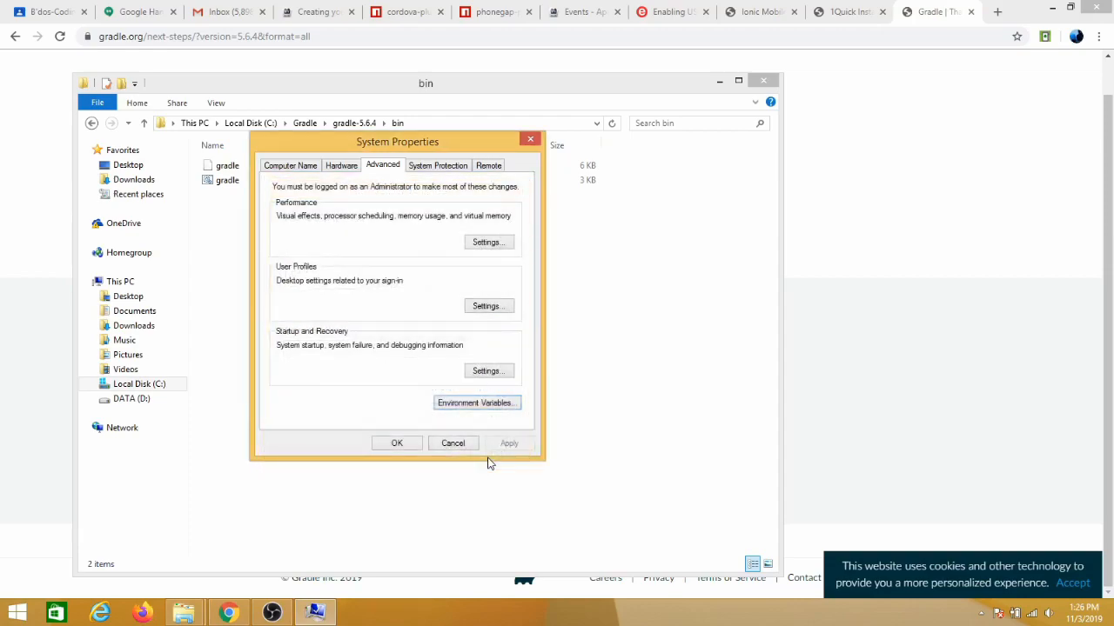
click(448, 444)
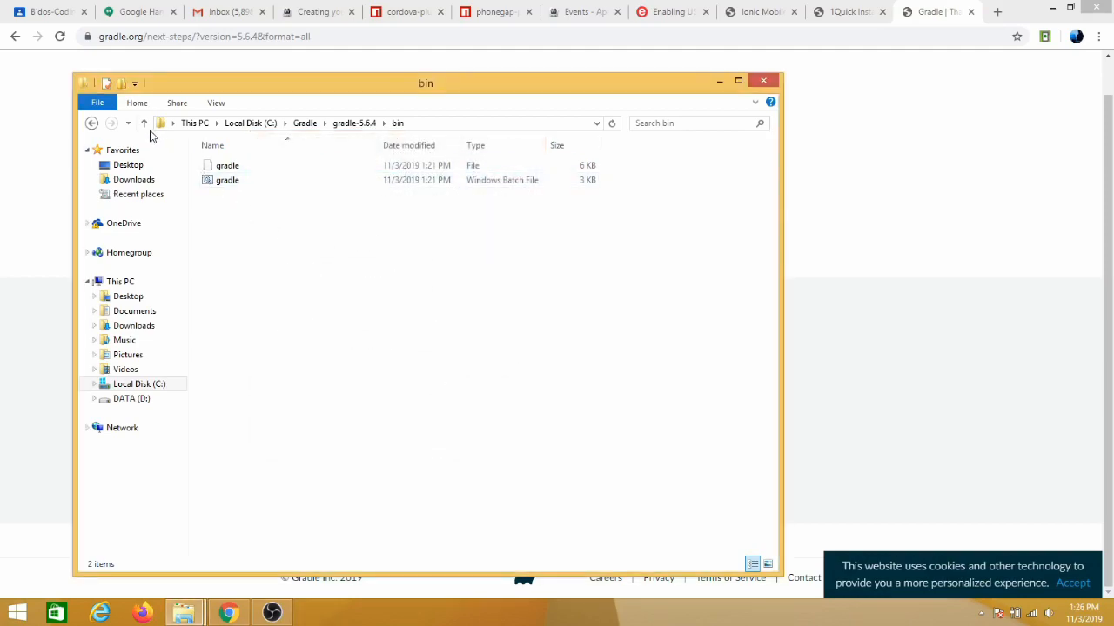
Search Windows for "cmd", open Command Prompt, and print the search path with echo %PATH%
click(324, 619)
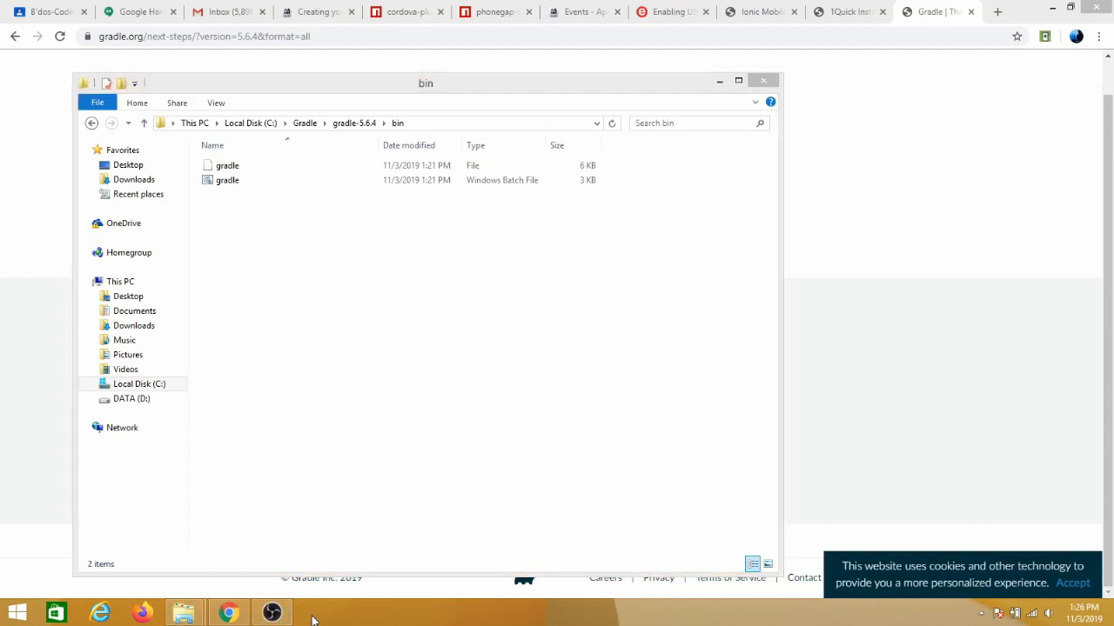
click(26, 613)
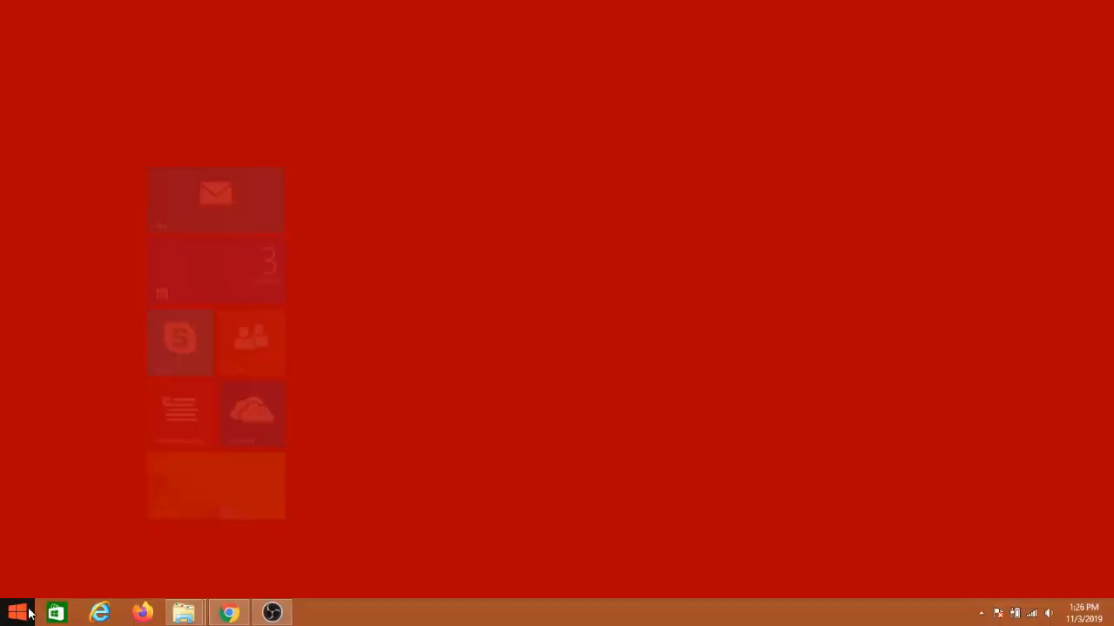
text(cmd)
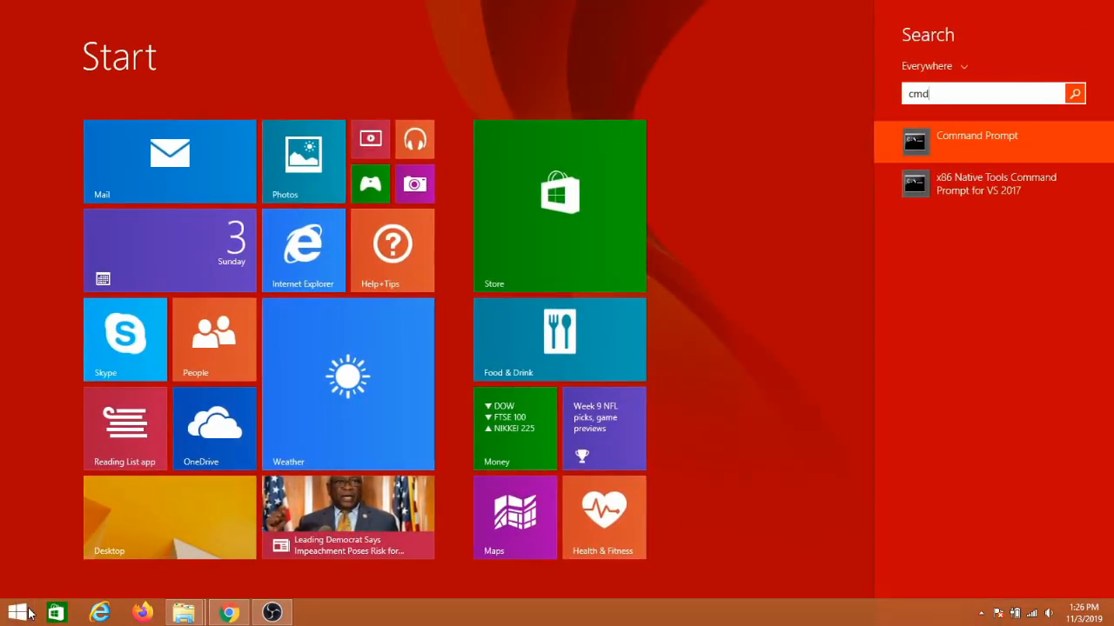
key(Return)
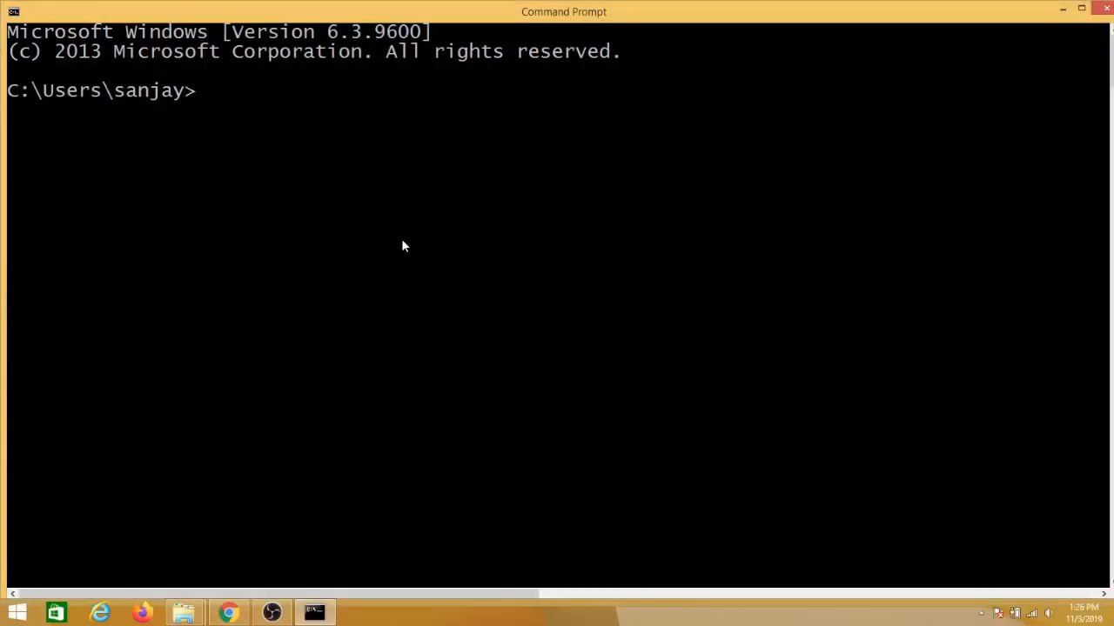
text(echo %PA)
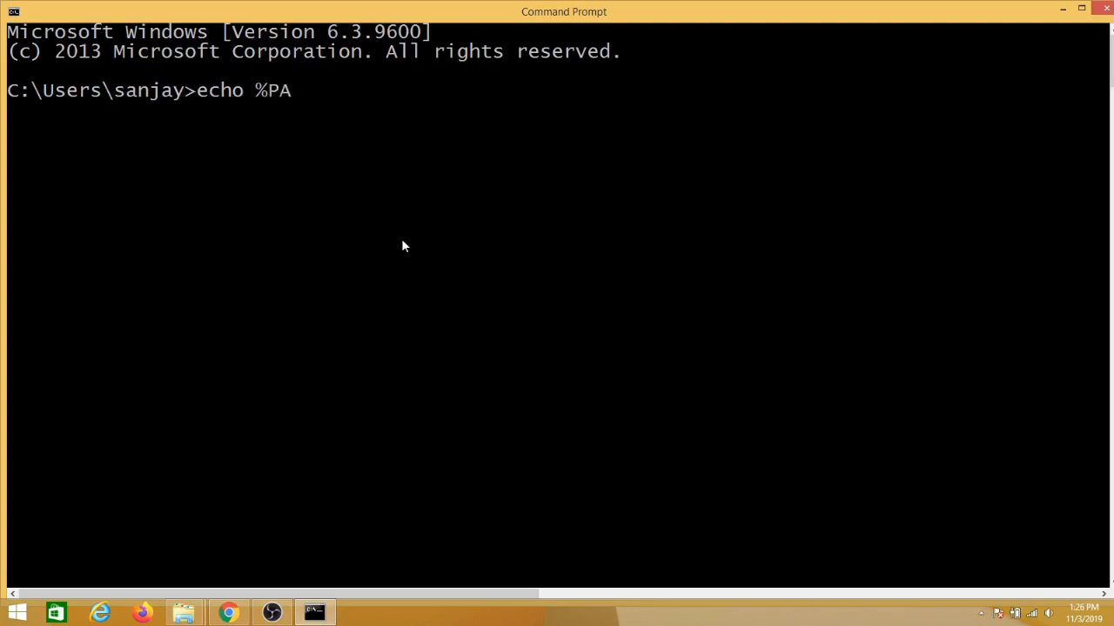
text(TH%)
key(Return)
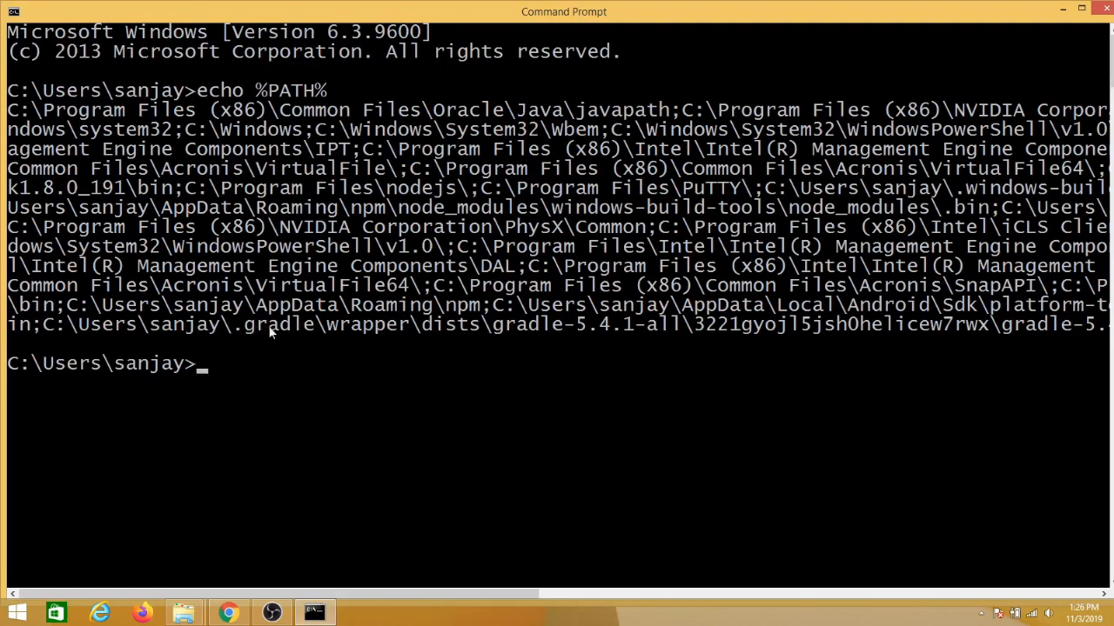
Mark the Gradle entry and the surrounding folder paths in the echo %PATH% output to examine them
right_click(195, 325)
click(217, 333)
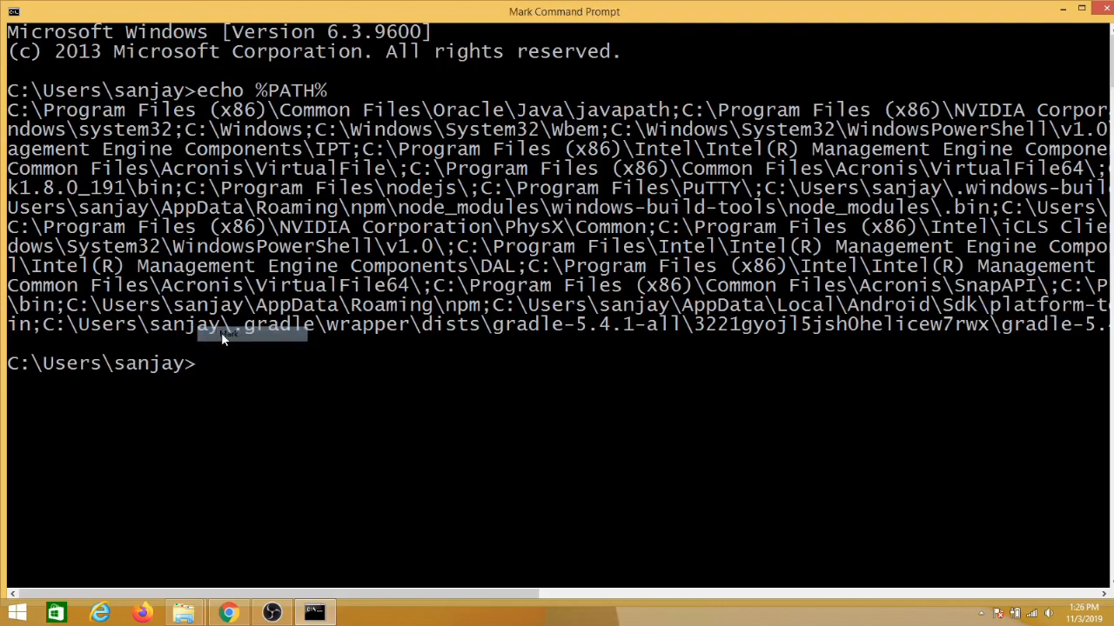
drag(195, 329, 1093, 327)
click(320, 167)
drag(22, 137, 809, 322)
click(829, 324)
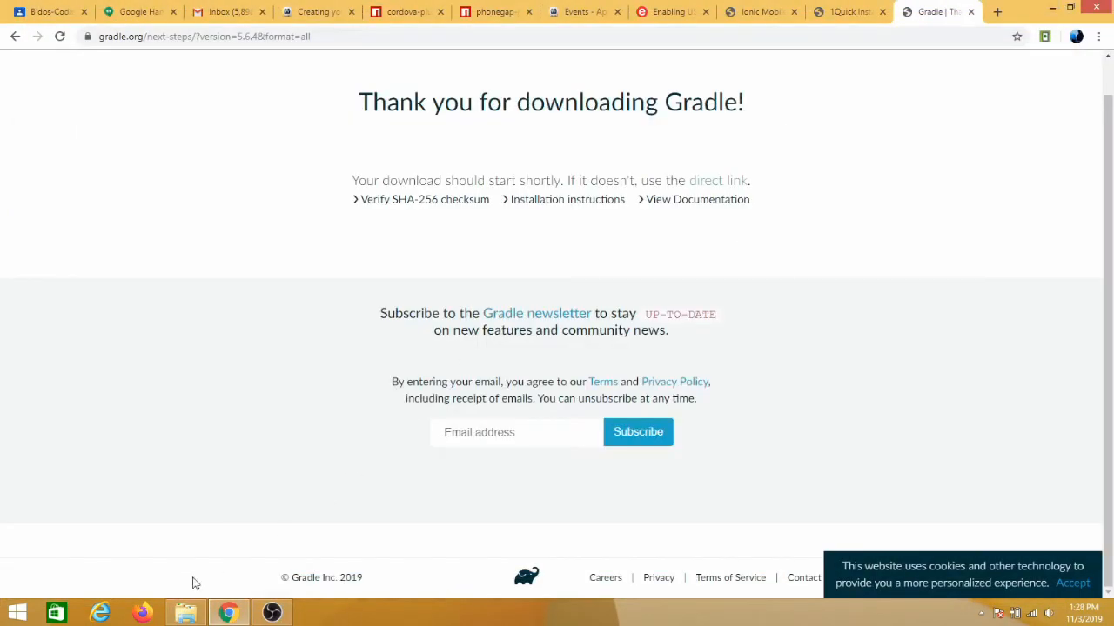
Open a new Command Prompt and check the Node.js and npm versions with node -v and npm -v
click(17, 613)
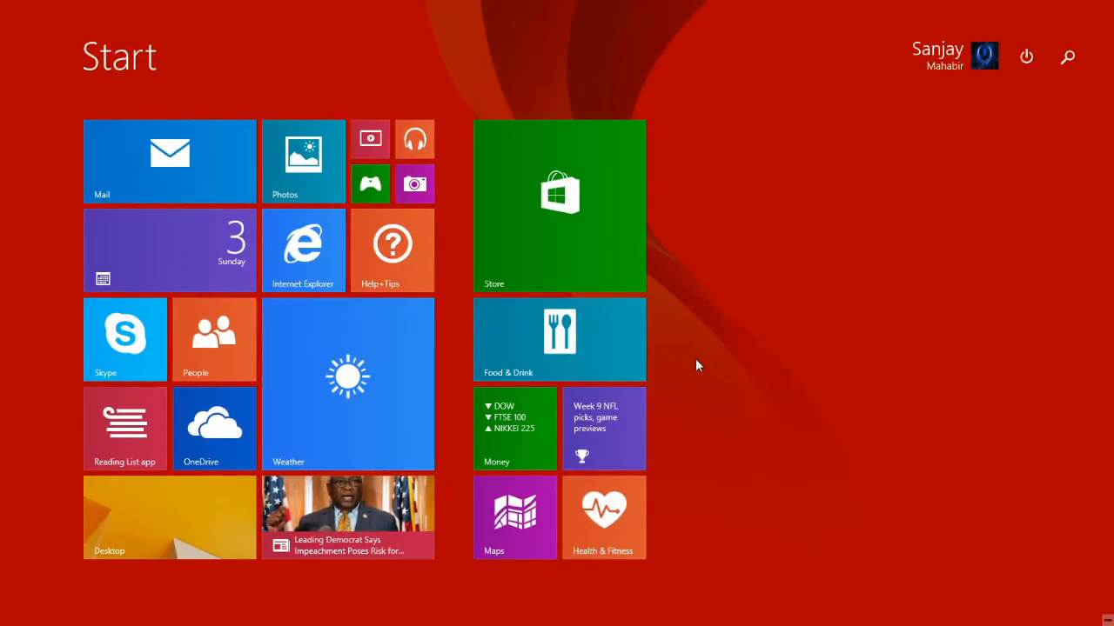
text(cmd)
key(Return)
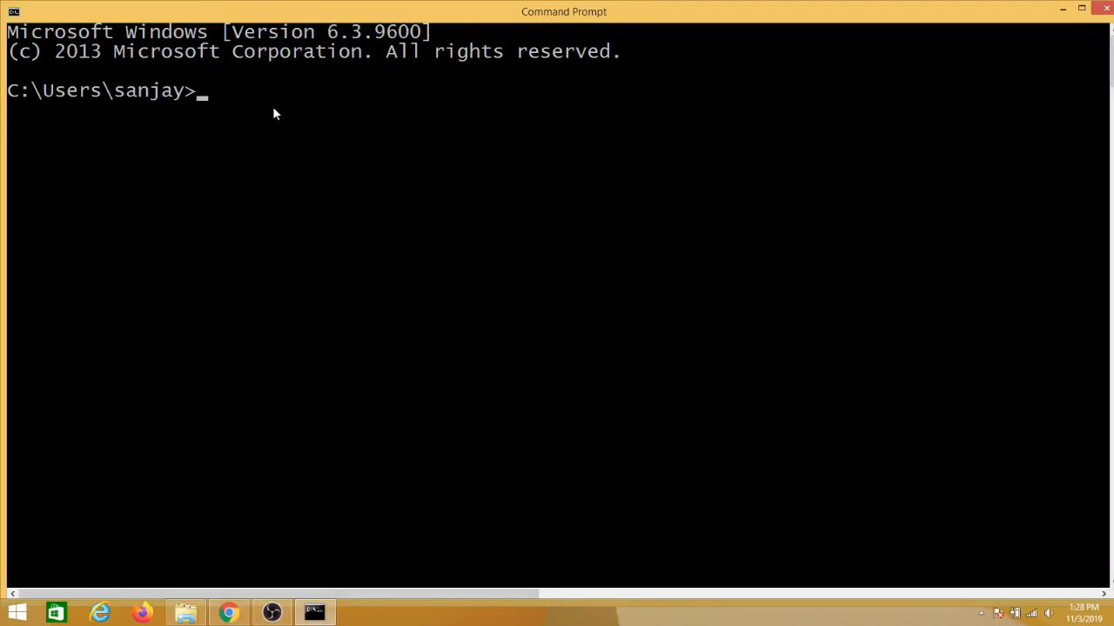
text(node -v)
key(Return)
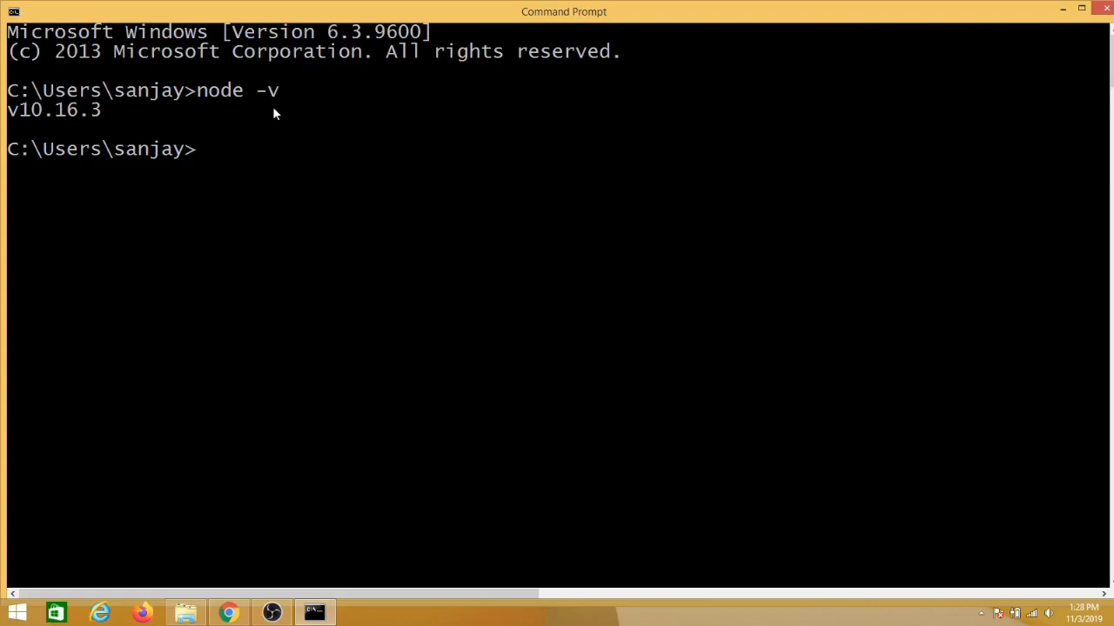
text(npm -v)
key(Return)
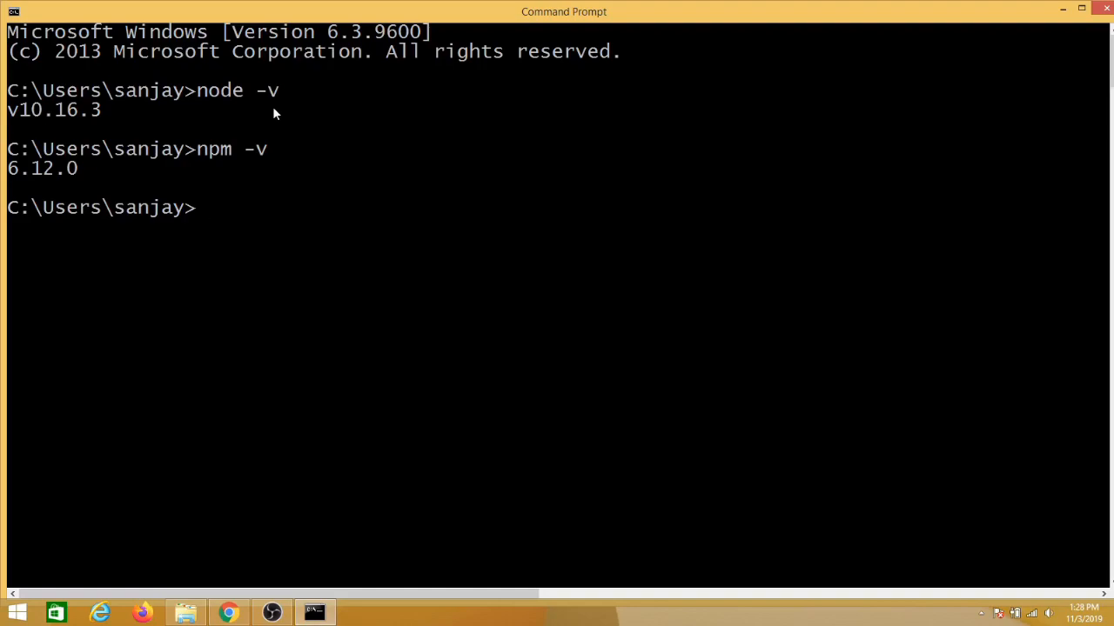
Enter the command npm install -g cordova to install Cordova globally
text(npm instal)
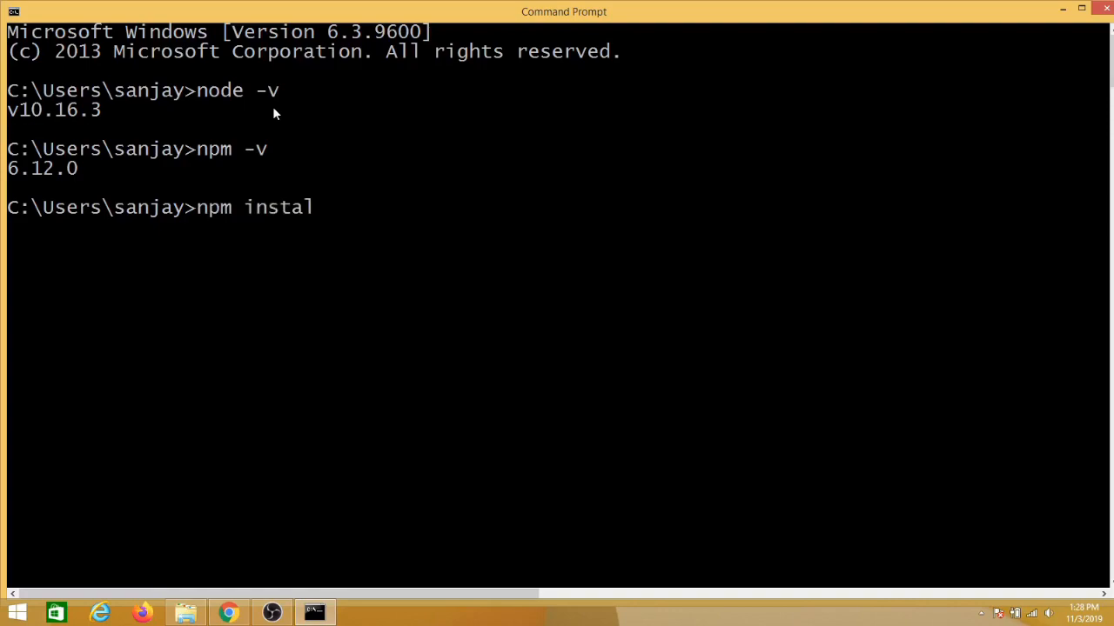
text(l -g cordo)
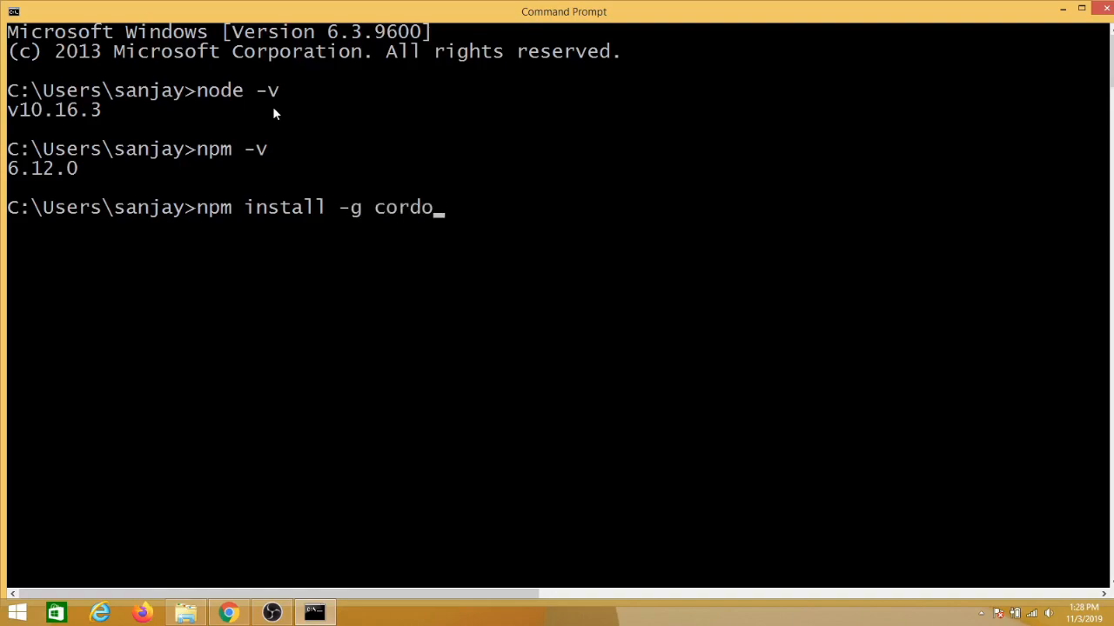
text(va)
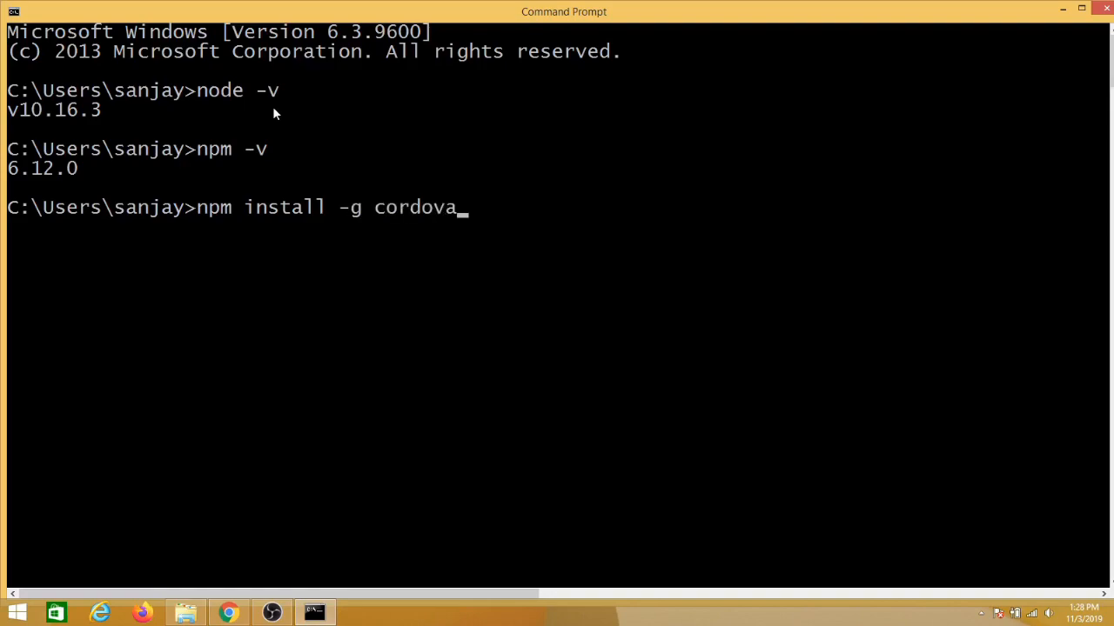